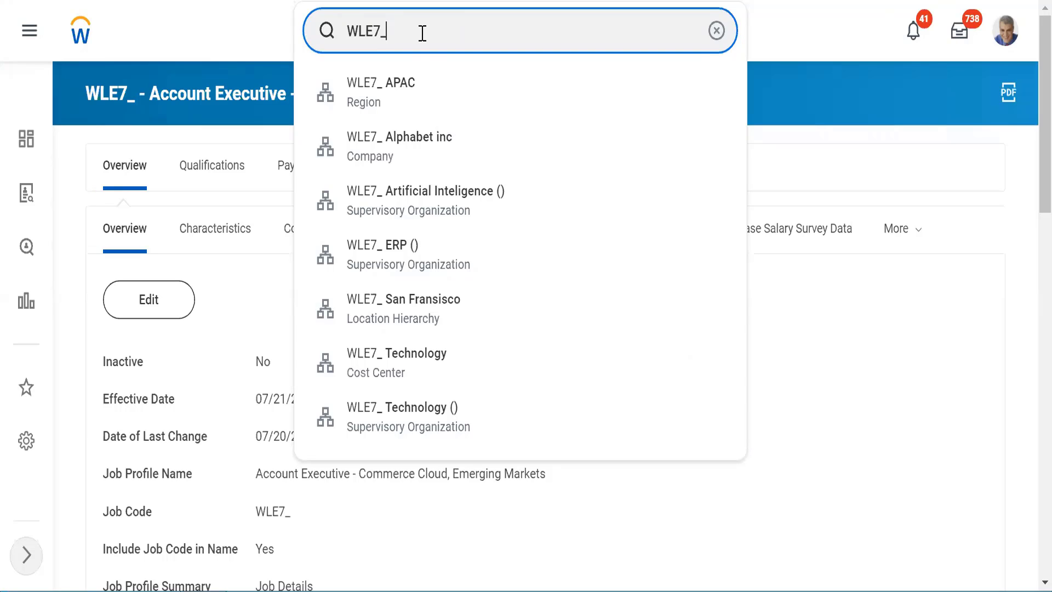
Step: Open the WLE7_ Technology () supervisory organization page from the search results
click(372, 423)
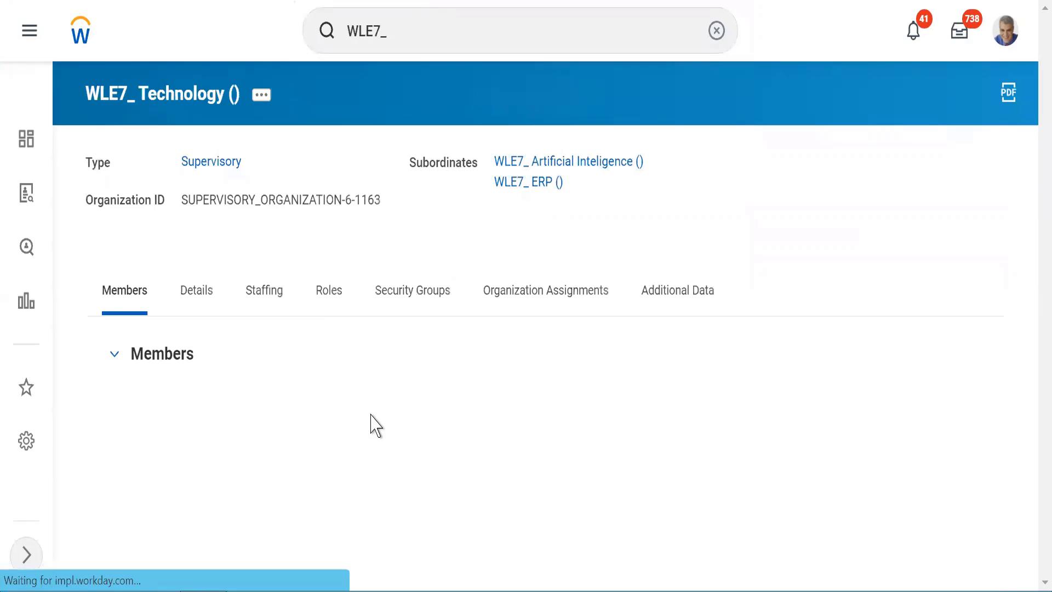
Step: Compare staffing models: Technology uses Job Management, its Artificial Inteligence subordinate uses Position Management
click(260, 304)
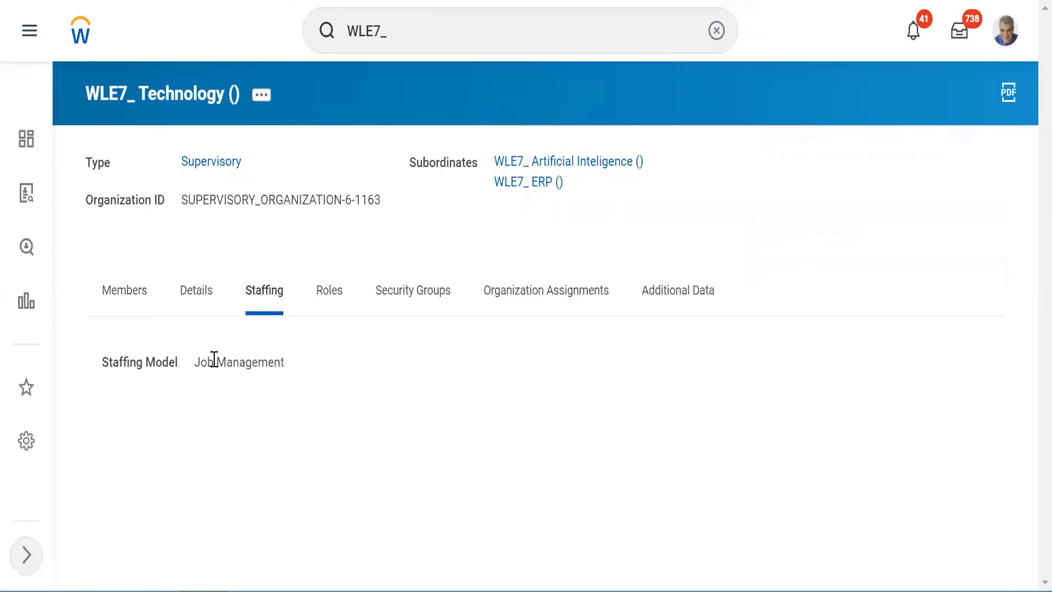
drag(202, 357, 254, 368)
click(543, 161)
double_click(261, 301)
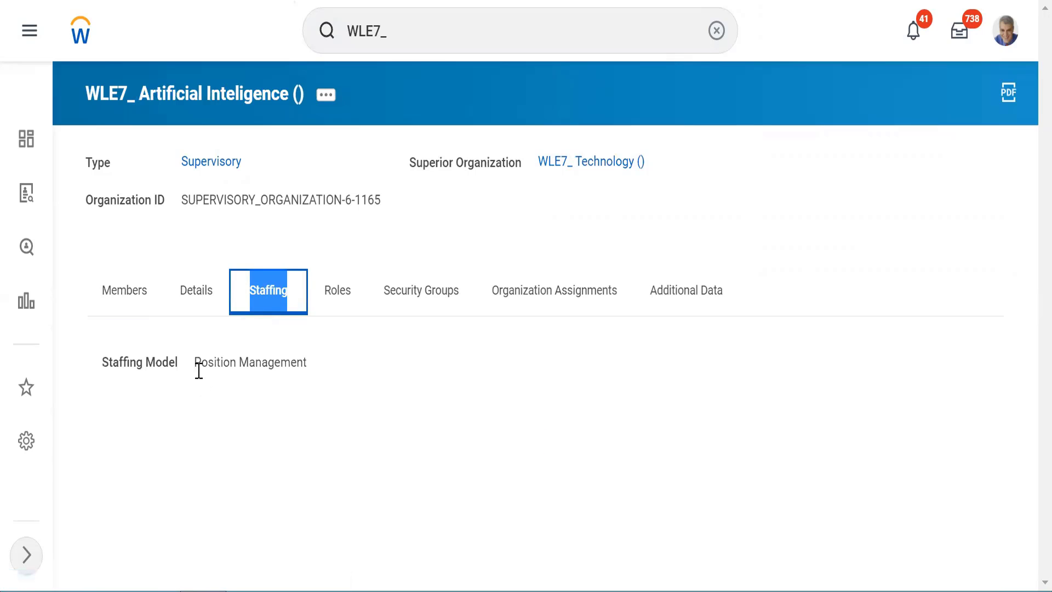
drag(201, 364, 281, 360)
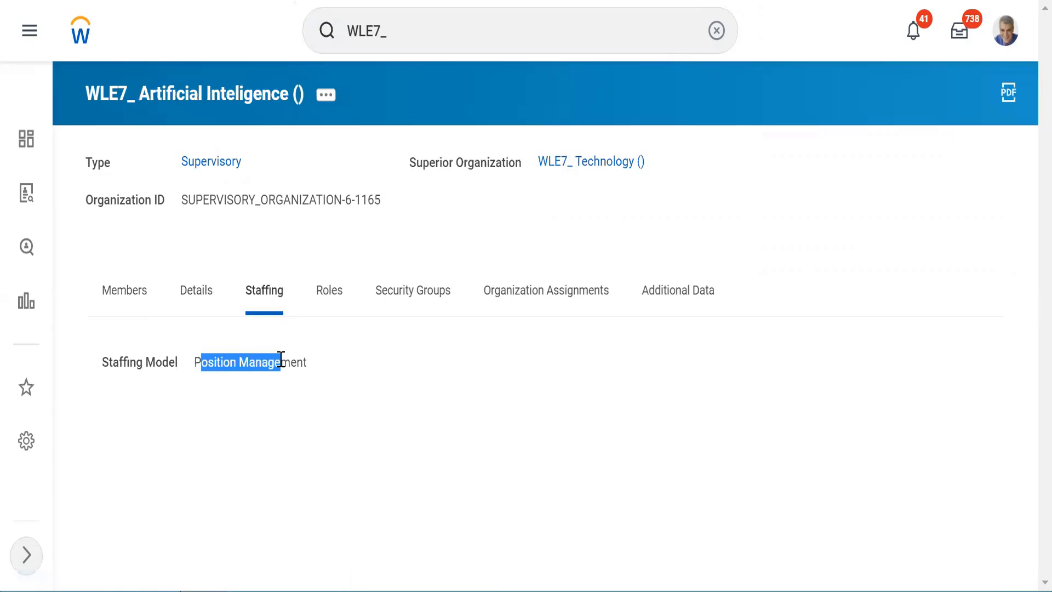
click(277, 256)
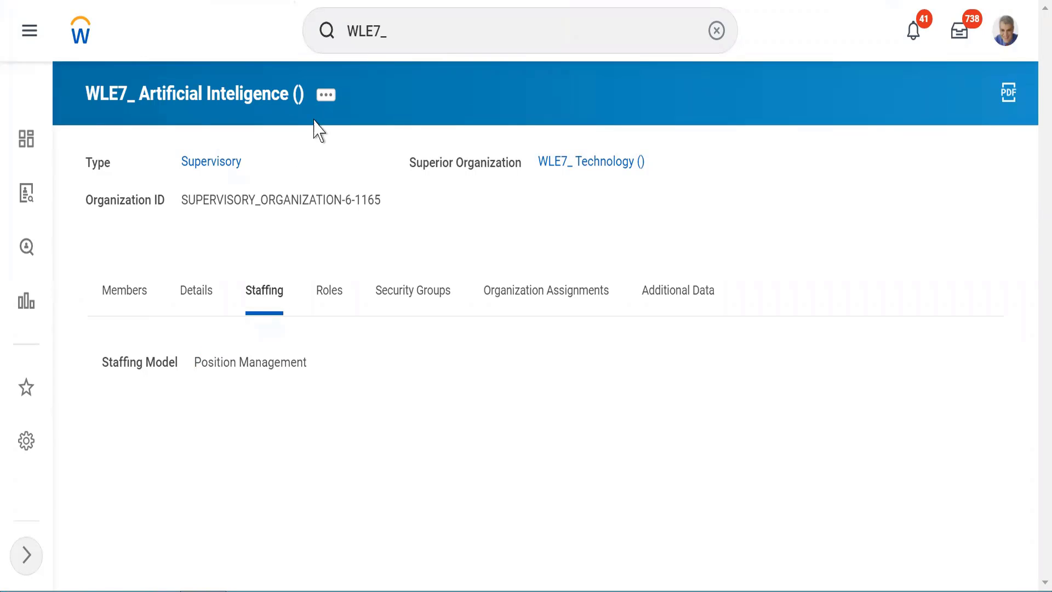
Step: Choose Staffing > Create Position from the WLE7_ Artificial Inteligence () organization's related actions
click(326, 97)
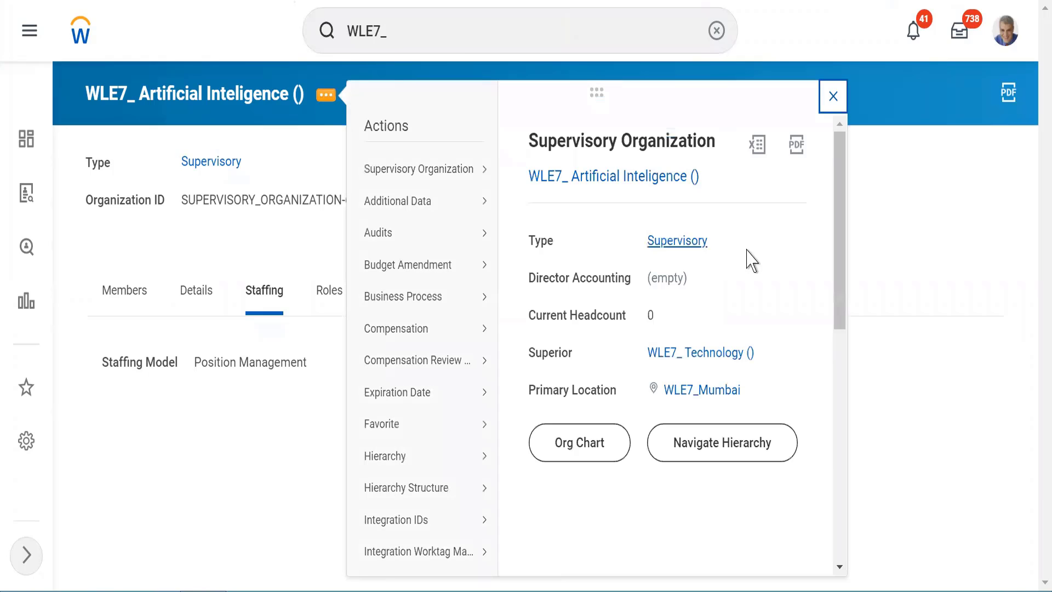
scroll(844, 422, down, 7)
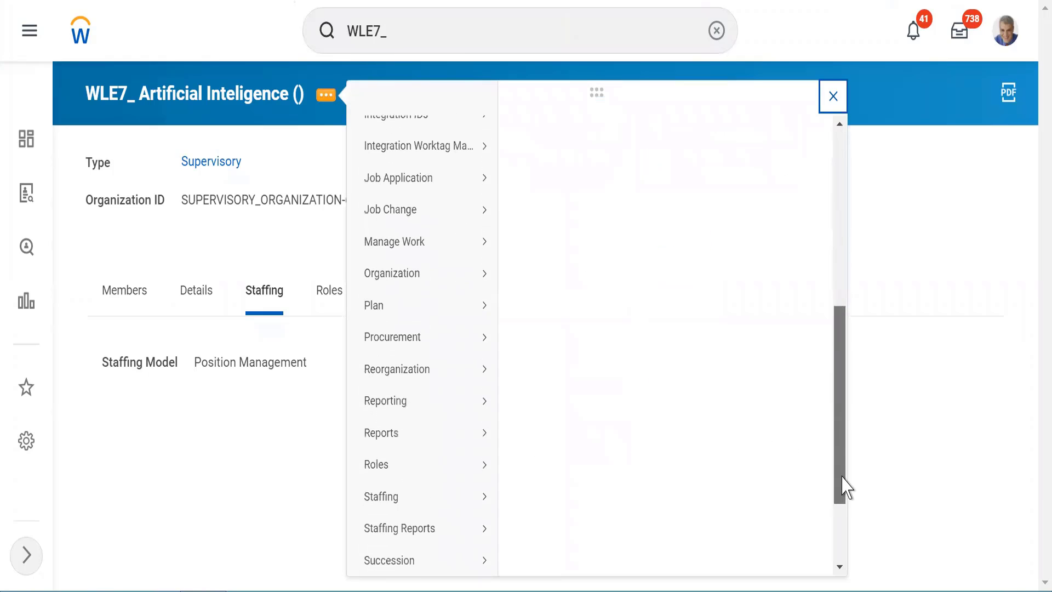
mouse_move(462, 501)
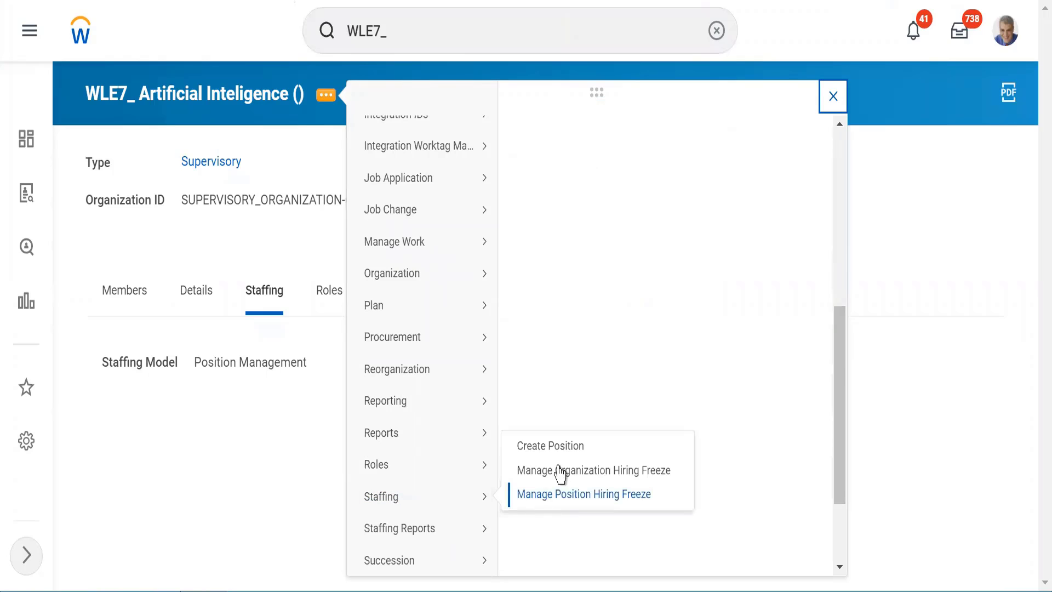
click(548, 446)
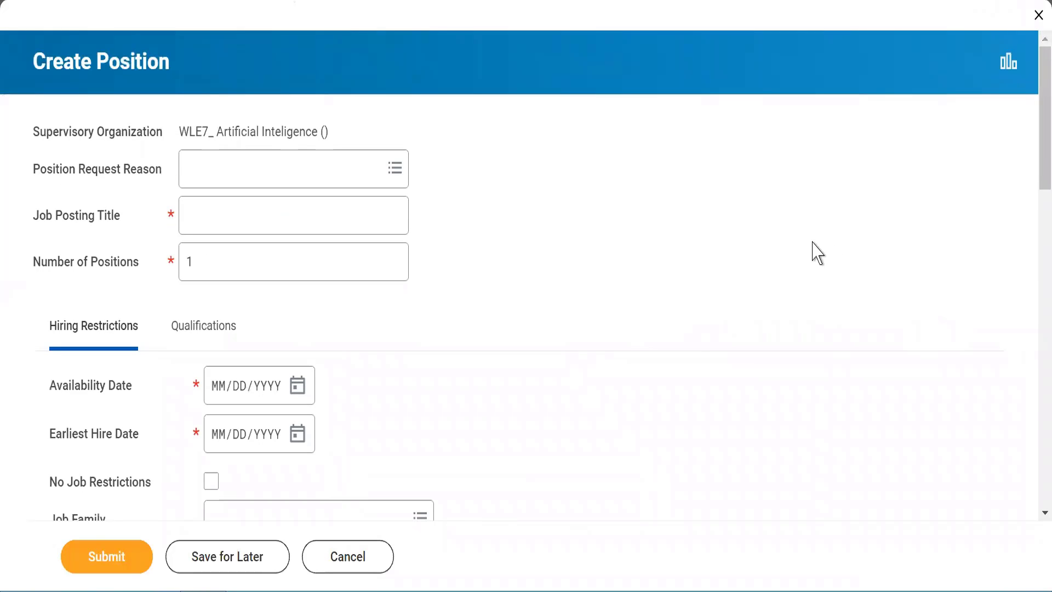
Step: Set the position request reason to Position Request > Understaffed
click(193, 164)
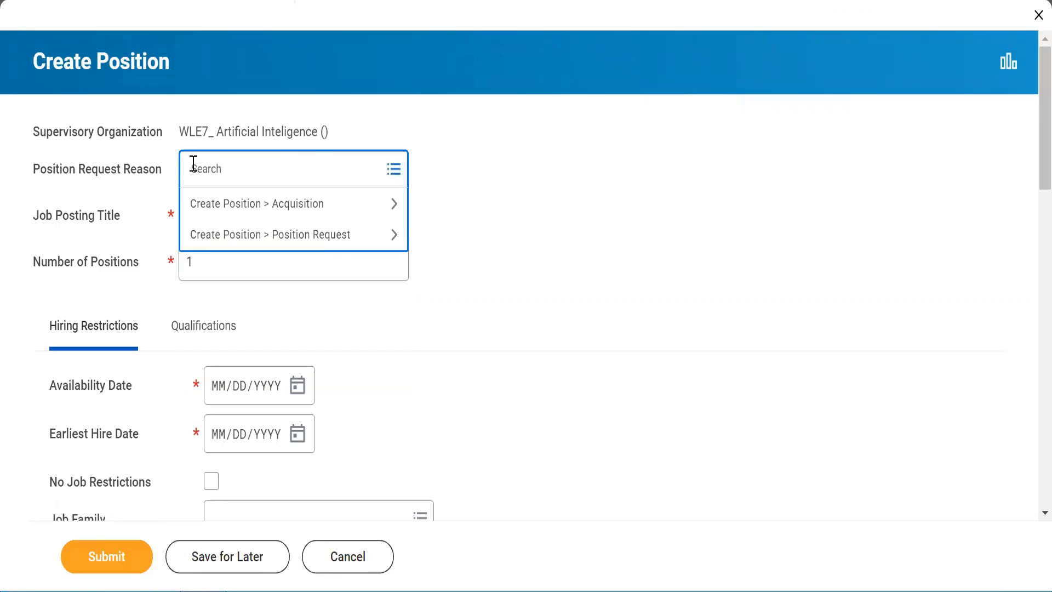
click(249, 245)
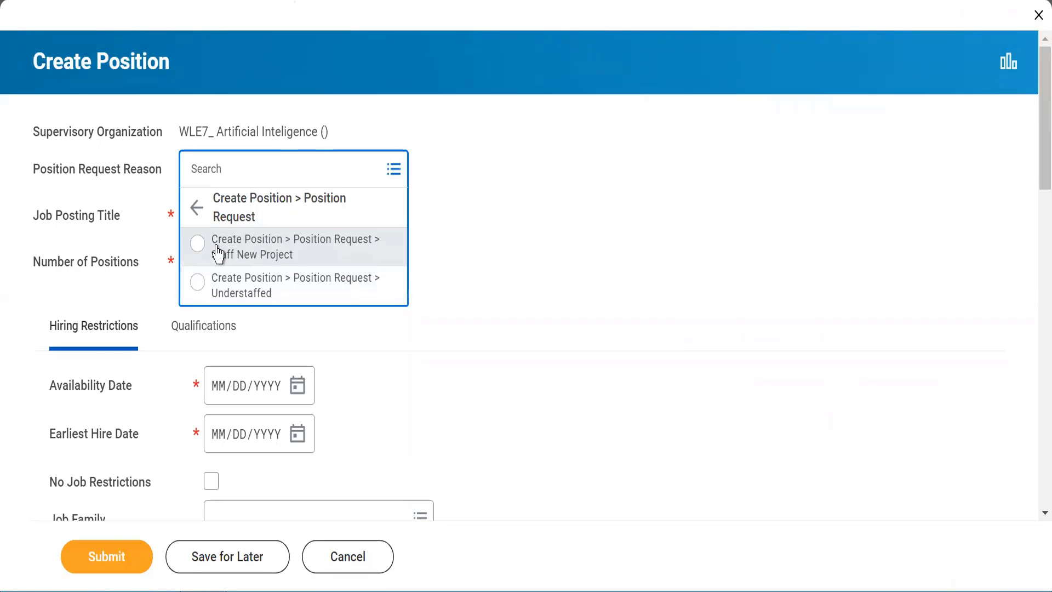
click(263, 255)
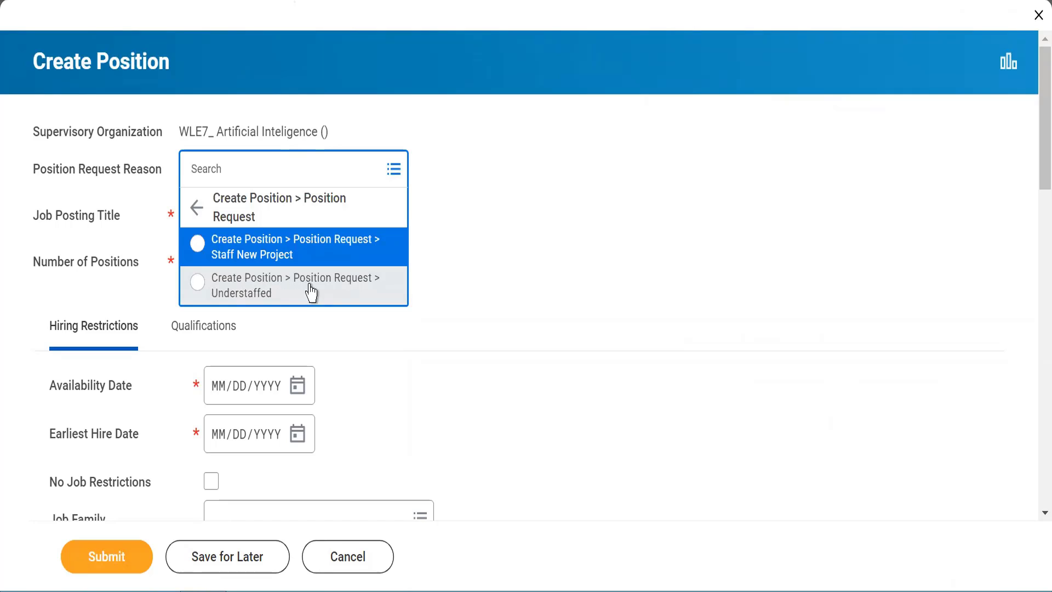
click(199, 283)
Step: Enter 'Account Executive' as the job posting title, keeping Number of Positions at 1
click(200, 230)
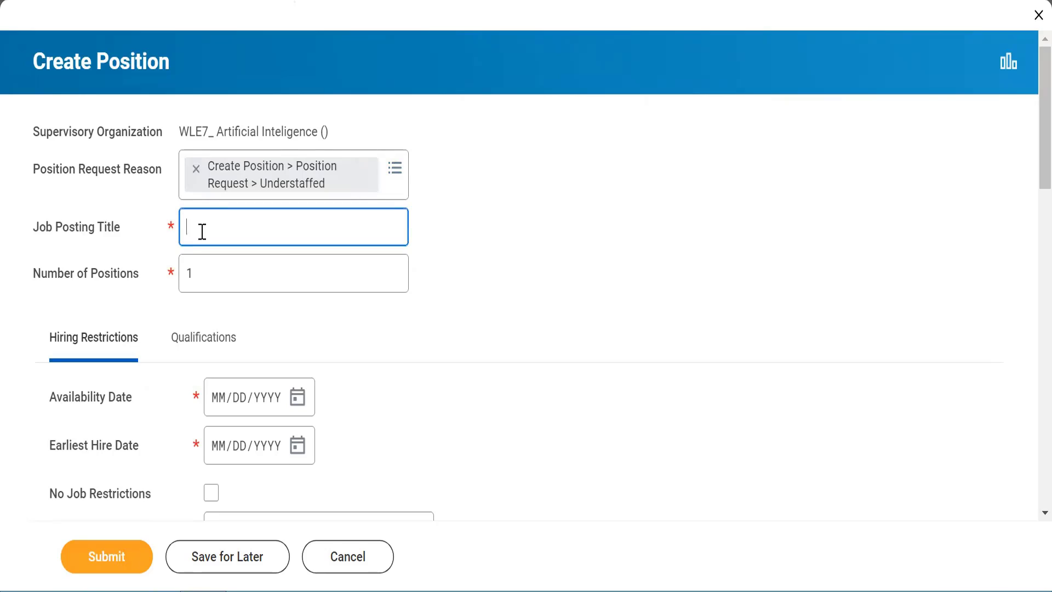
text(Account Executive)
click(537, 283)
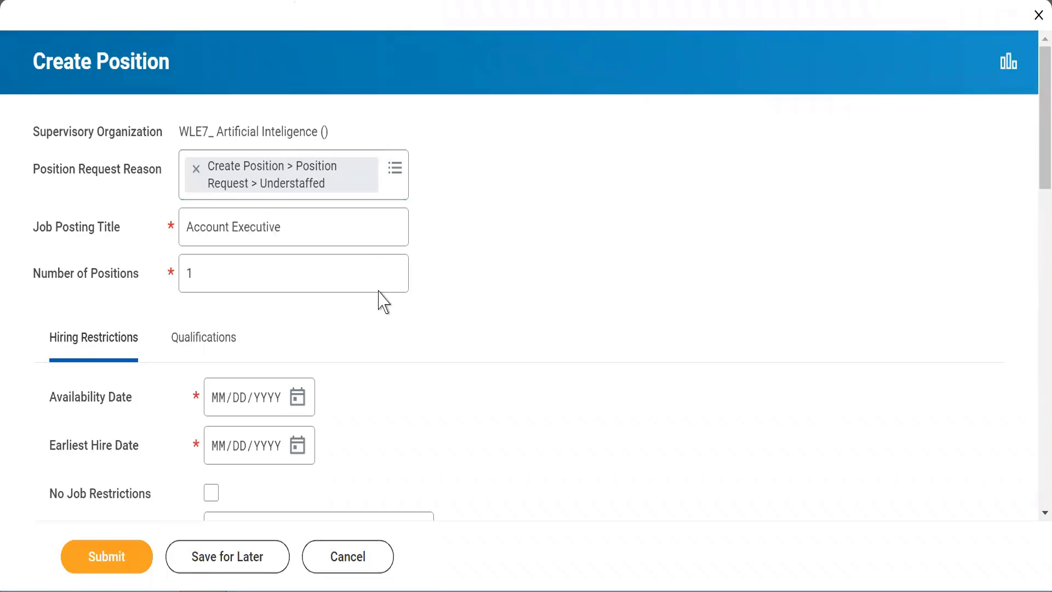
click(214, 268)
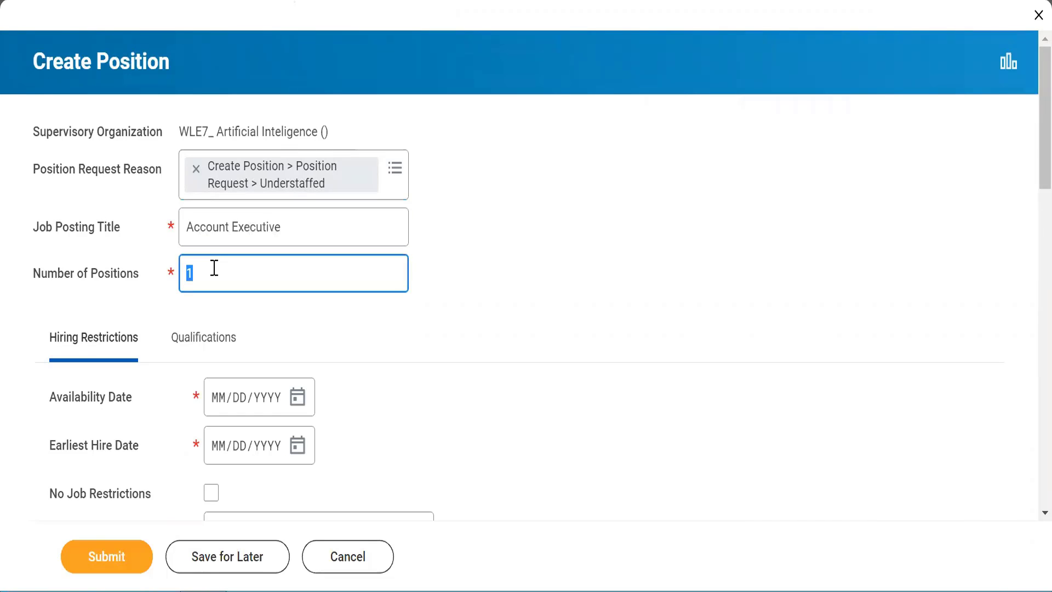
click(341, 319)
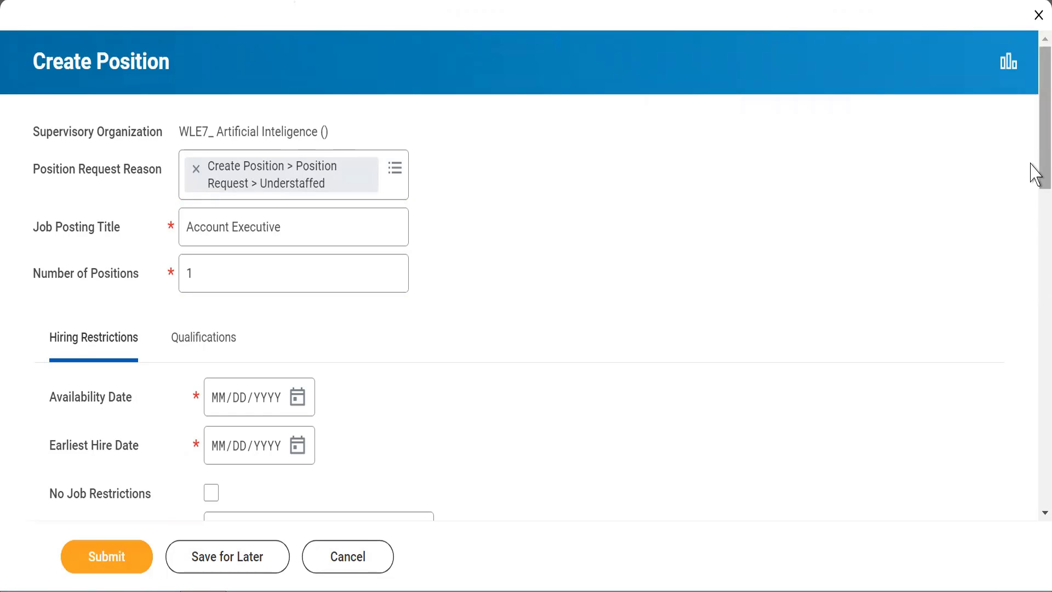
Step: Pick 21 July 2022 from the calendar for both Availability Date and Earliest Hire Date
drag(1031, 170, 1036, 248)
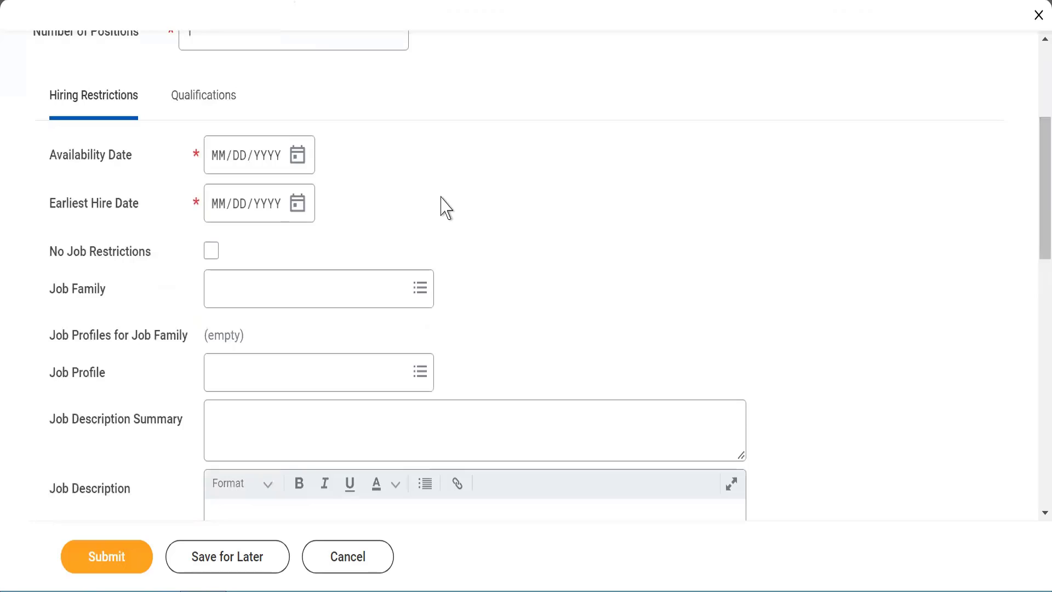
click(296, 167)
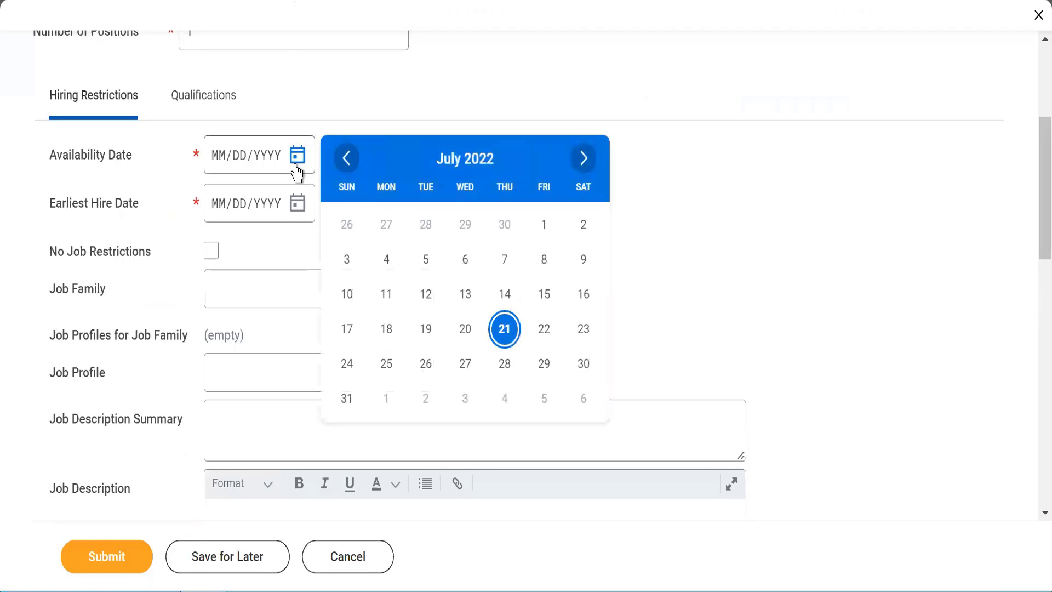
click(504, 330)
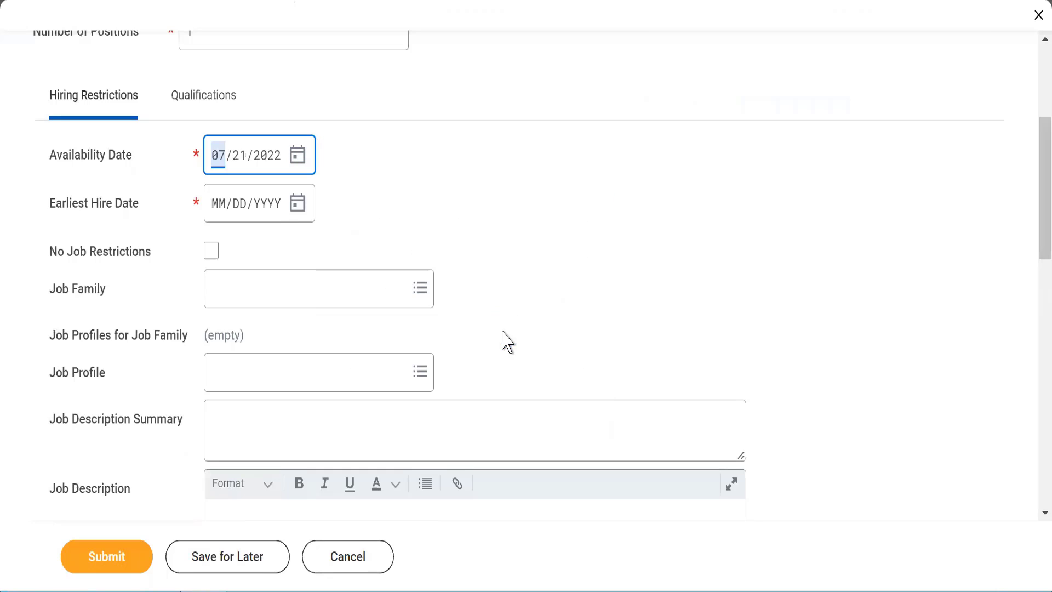
click(426, 180)
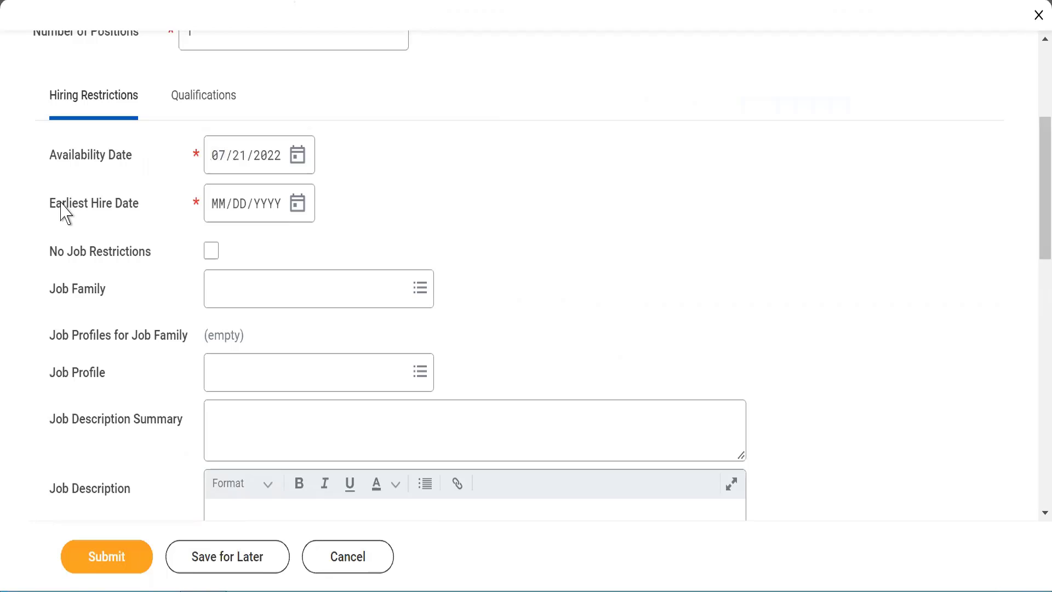
click(299, 211)
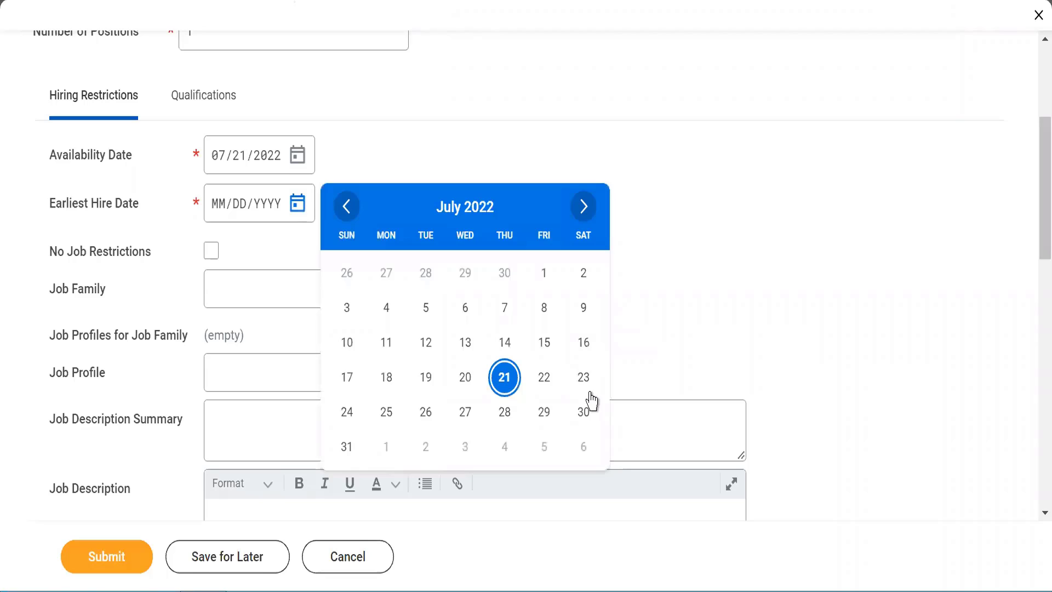
click(504, 377)
click(453, 225)
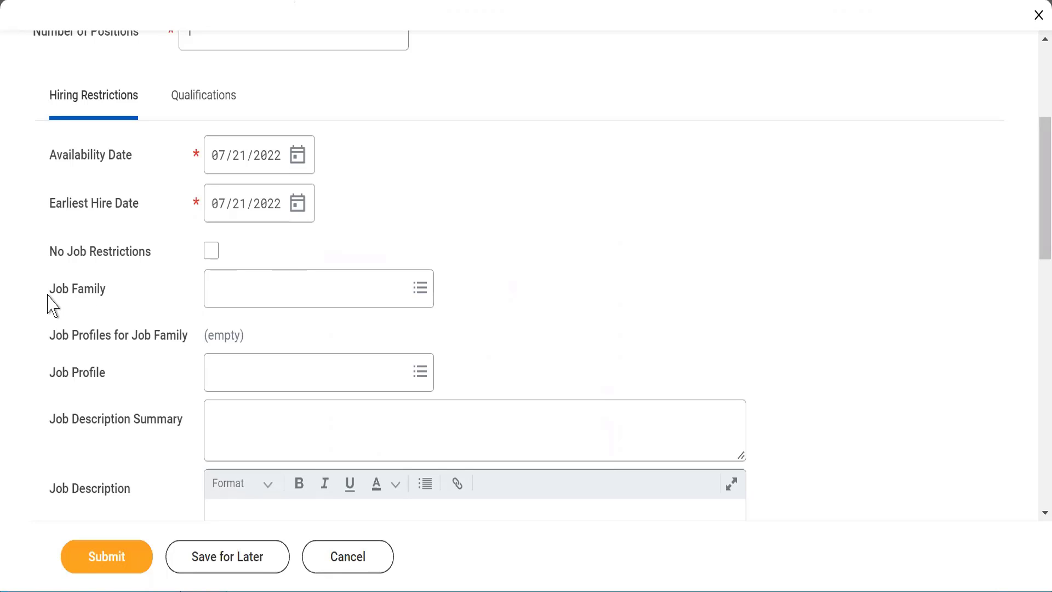
mouse_move(49, 295)
mouse_down()
mouse_move(104, 297)
mouse_move(67, 292)
mouse_up()
Step: Set the Job Family to WLE7_Account Executive
click(68, 294)
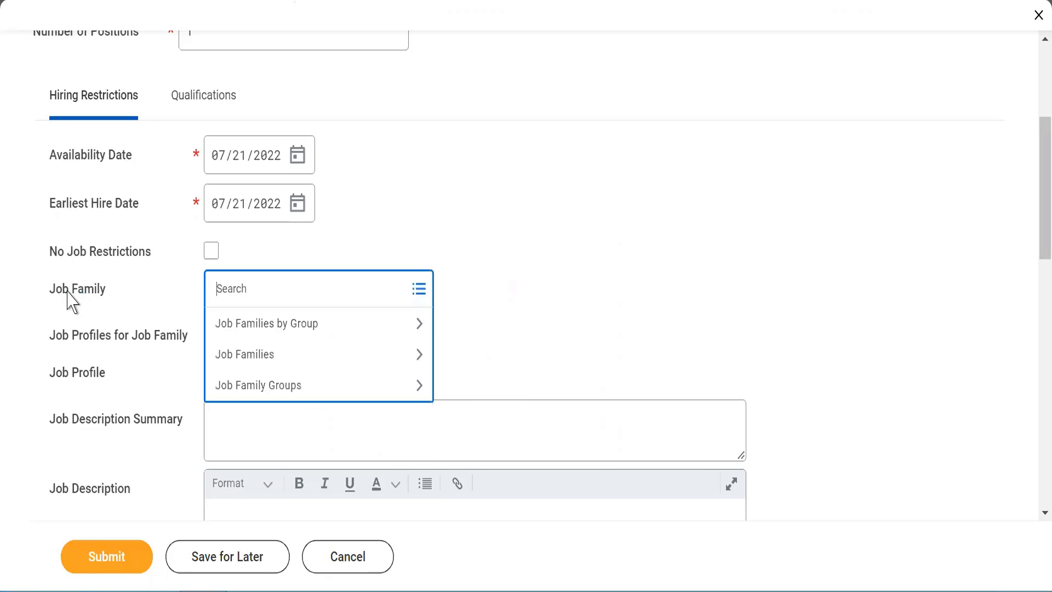
text(WLE7_)
key(Return)
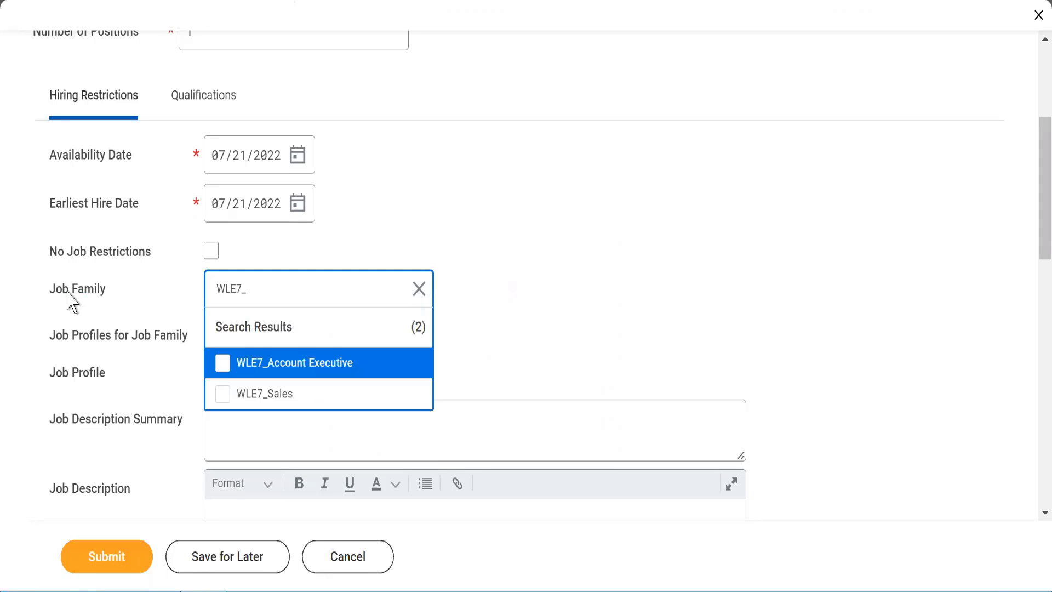
click(223, 366)
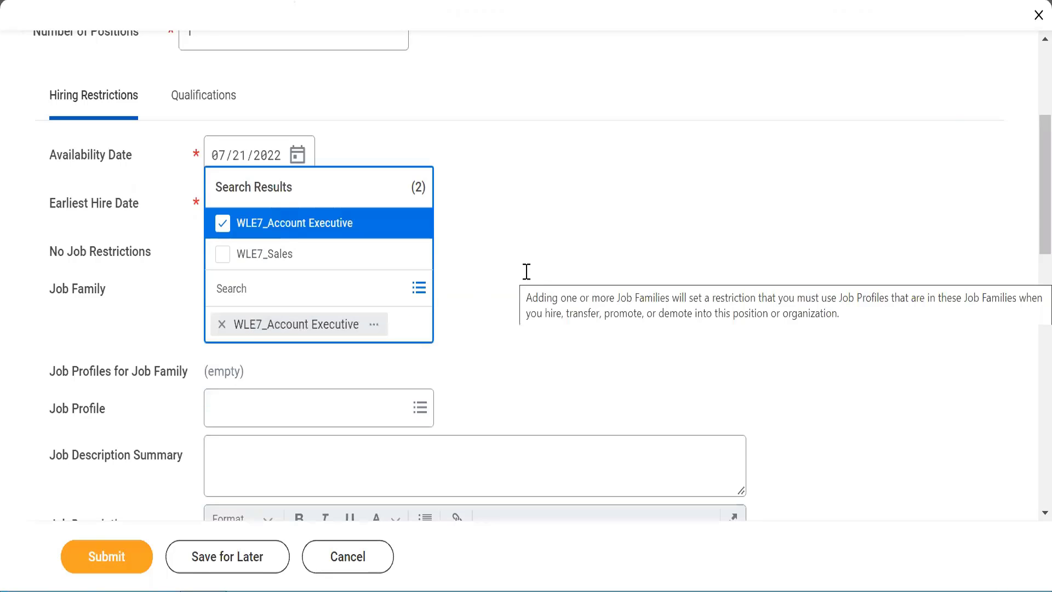
click(526, 281)
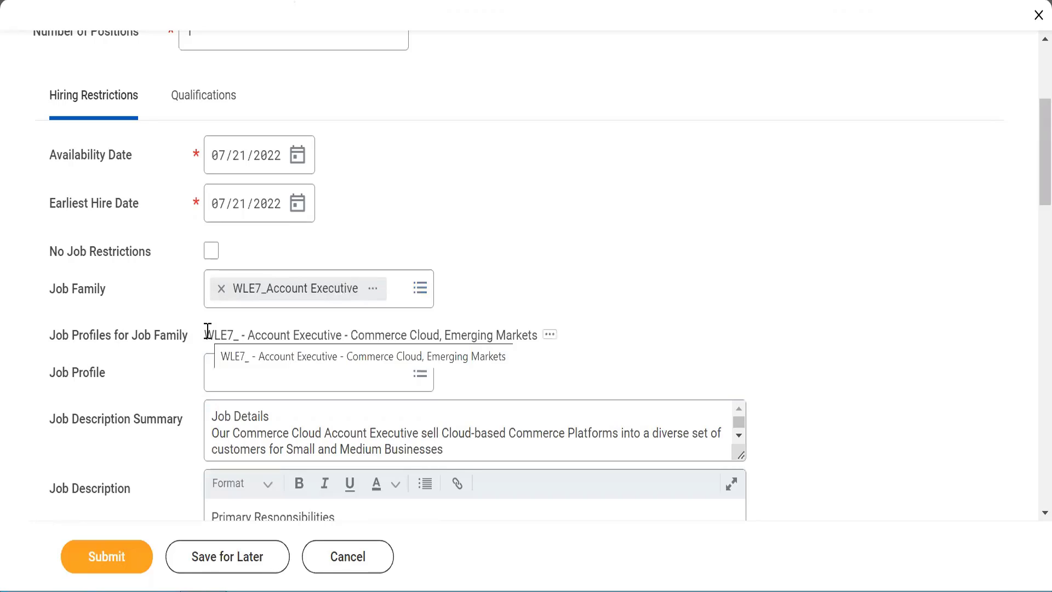
Step: Set the Job Profile to WLE7_ - Account Executive - Commerce Cloud, Emerging Markets
drag(207, 331, 547, 336)
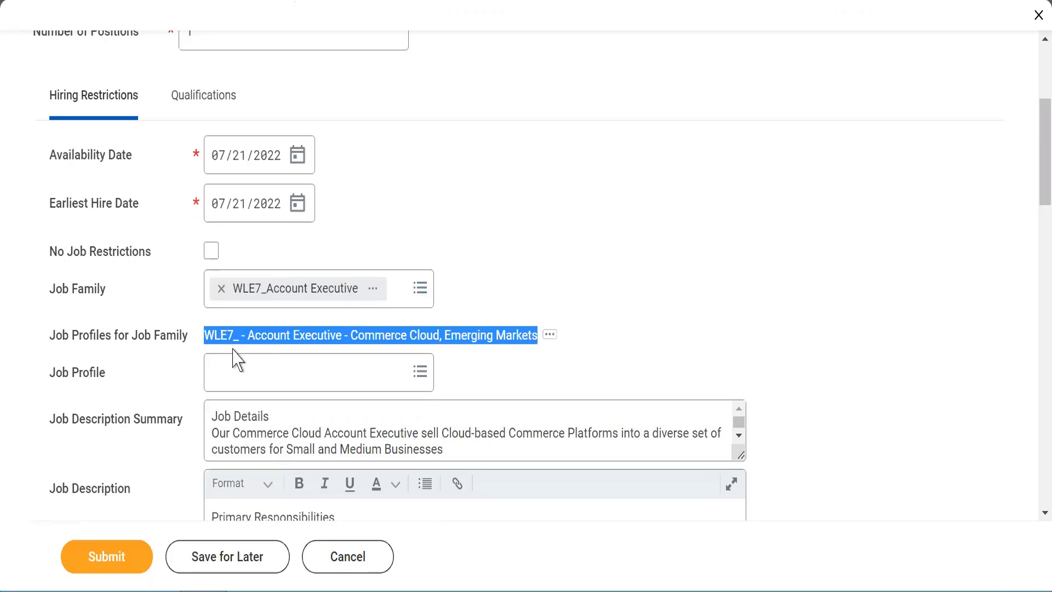
mouse_move(216, 378)
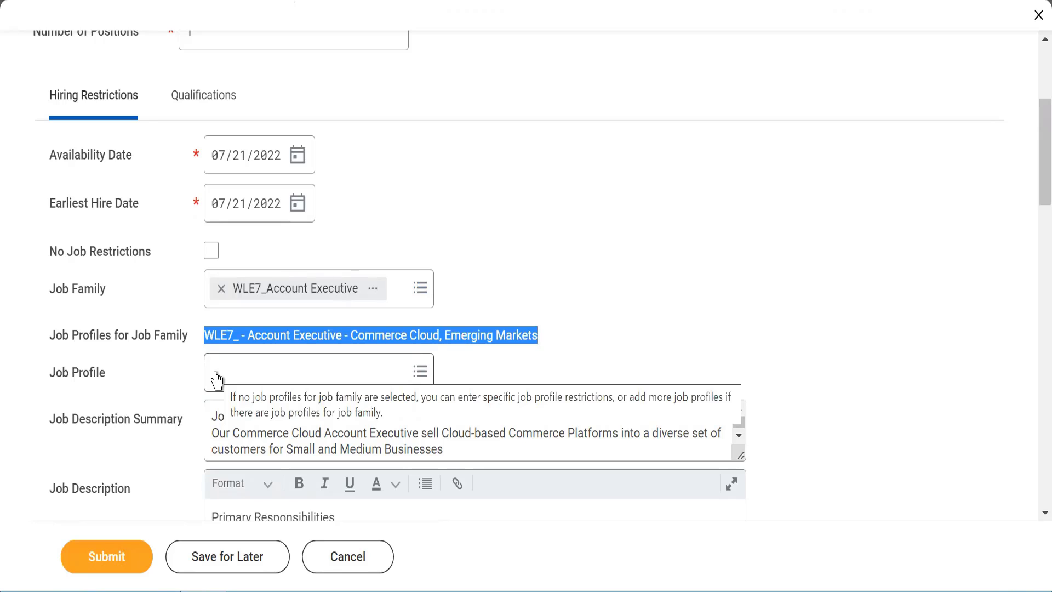
click(217, 376)
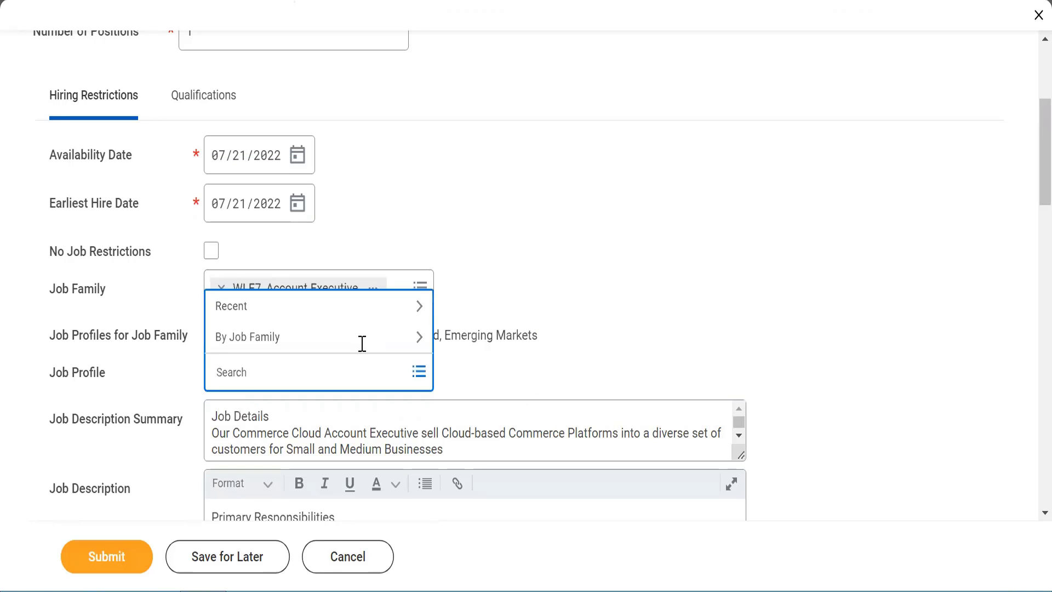
triple_click(455, 334)
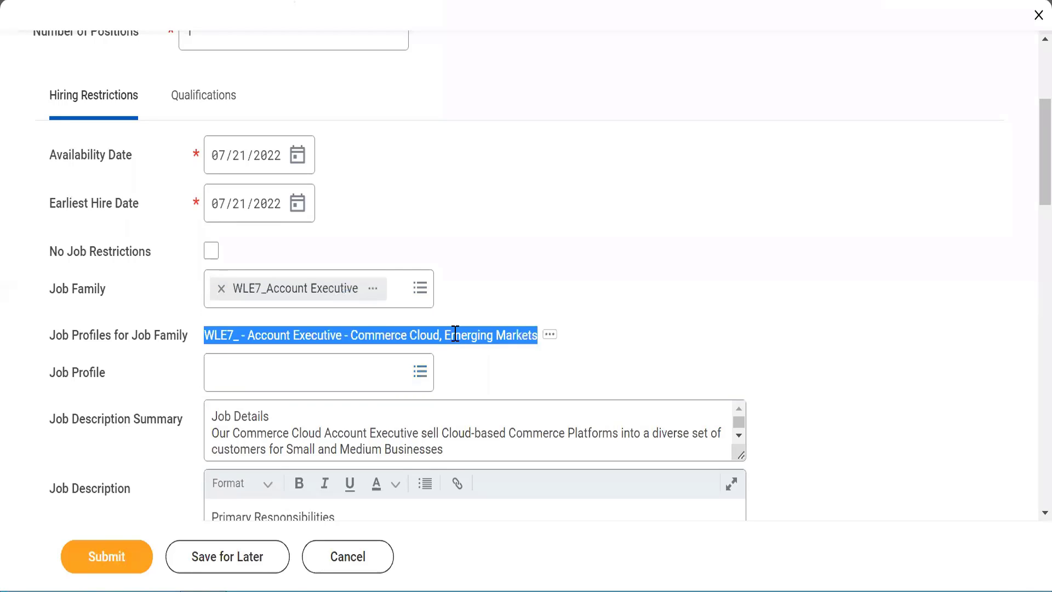
click(264, 373)
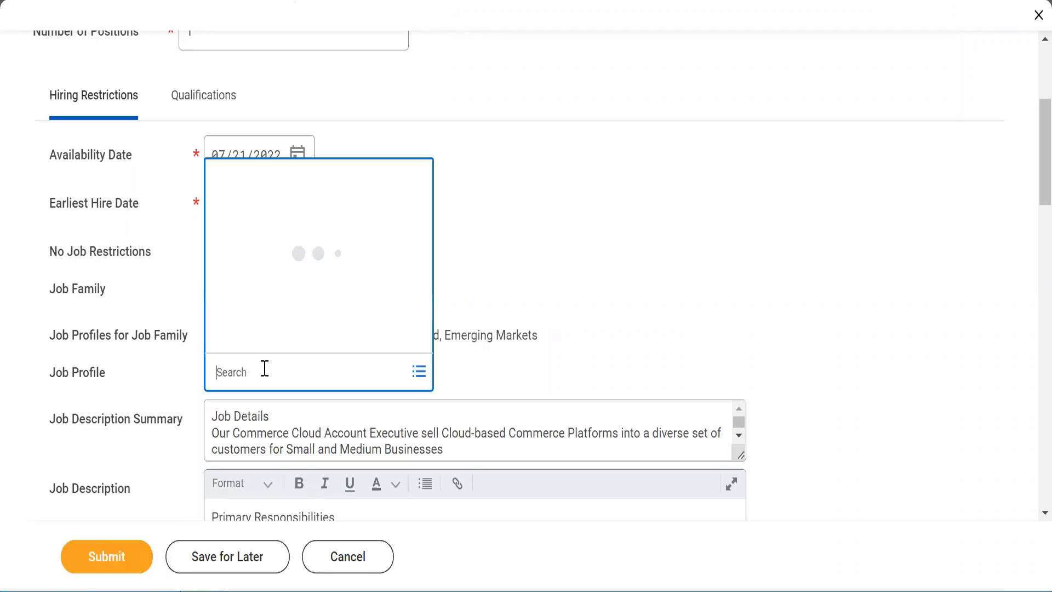
text(WLE7)
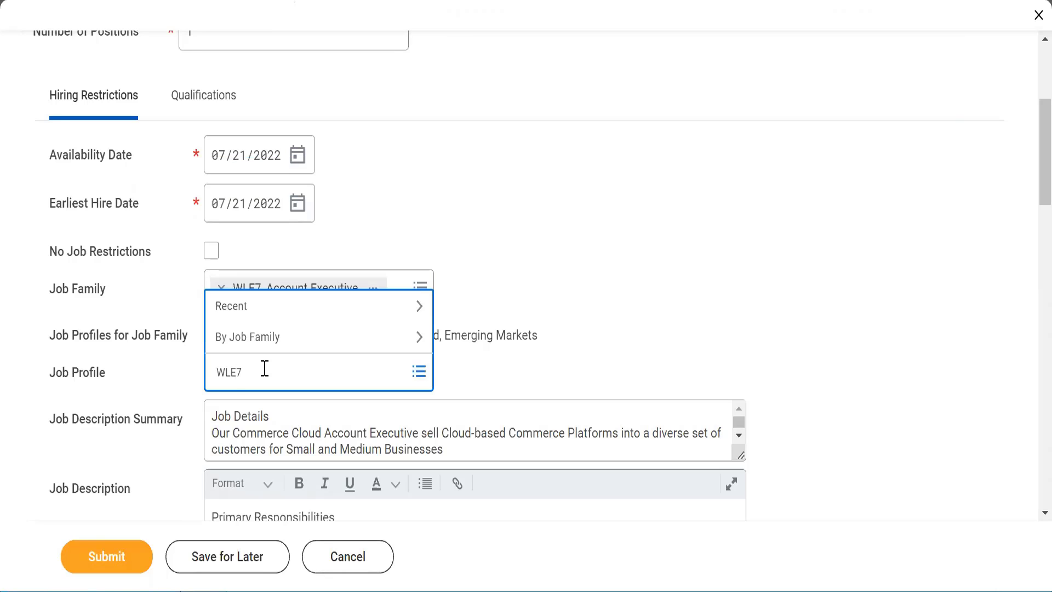
text(_)
key(Return)
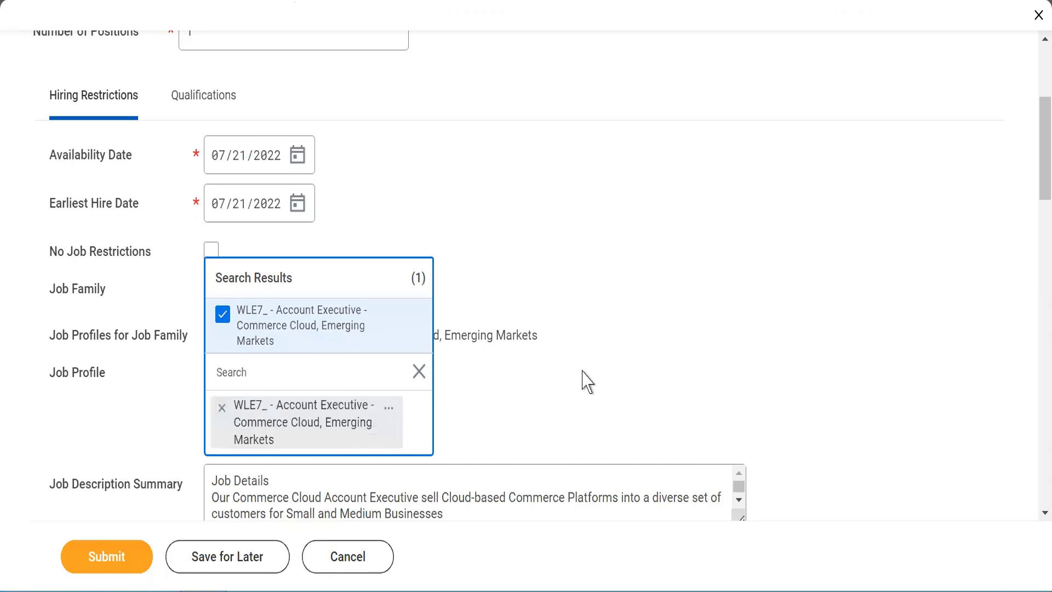
click(583, 372)
scroll(582, 378, down, 4)
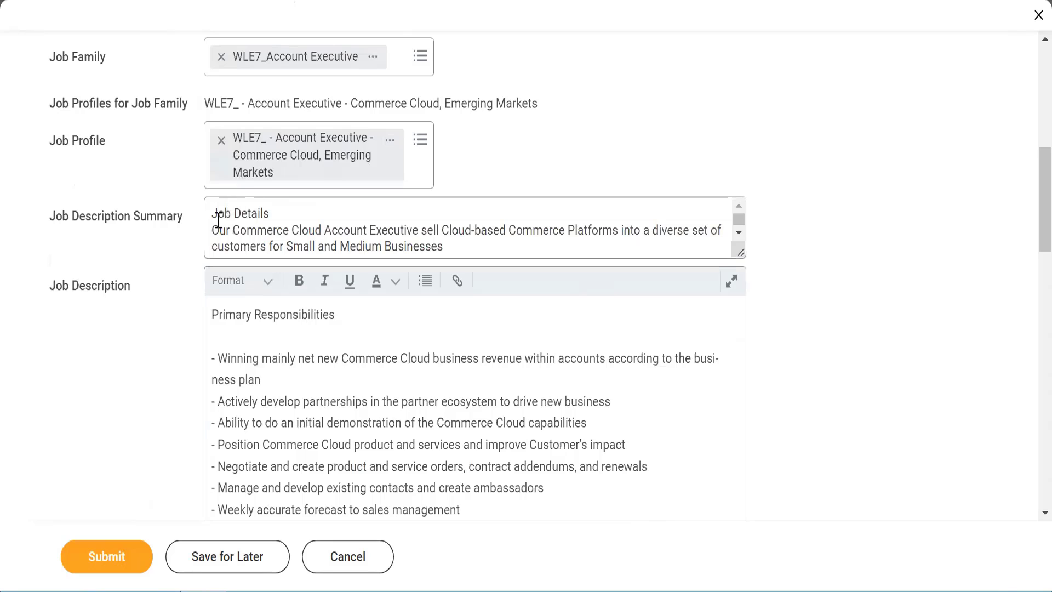
drag(217, 223, 445, 291)
triple_click(468, 433)
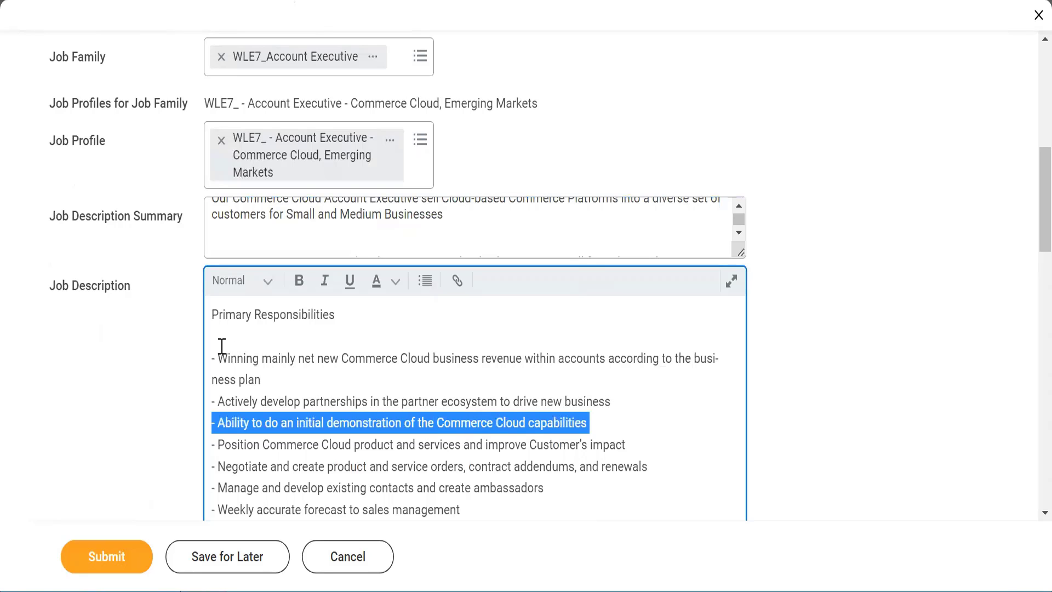
drag(218, 346, 267, 488)
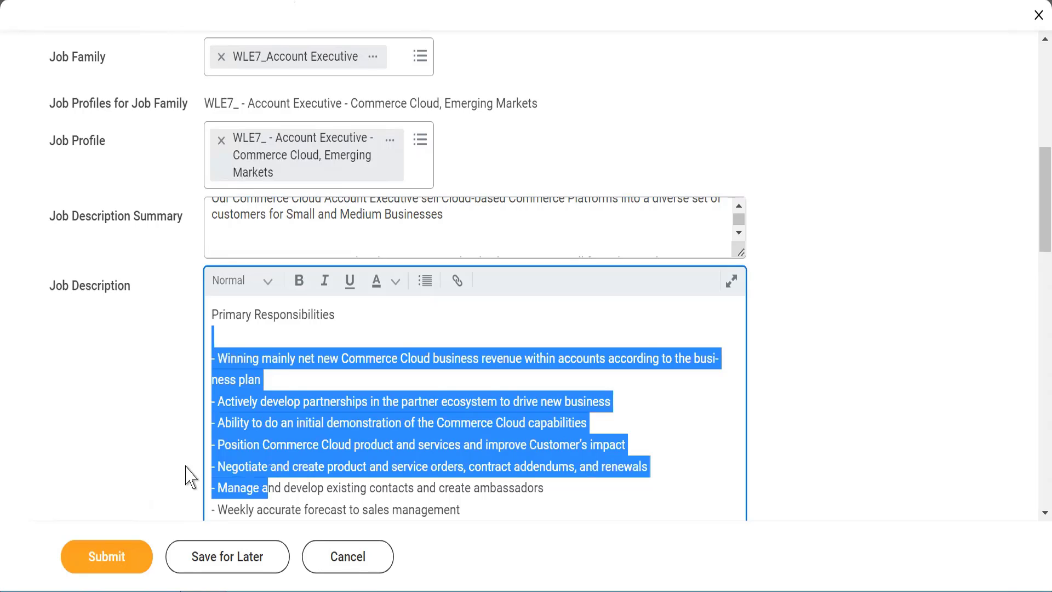
click(816, 358)
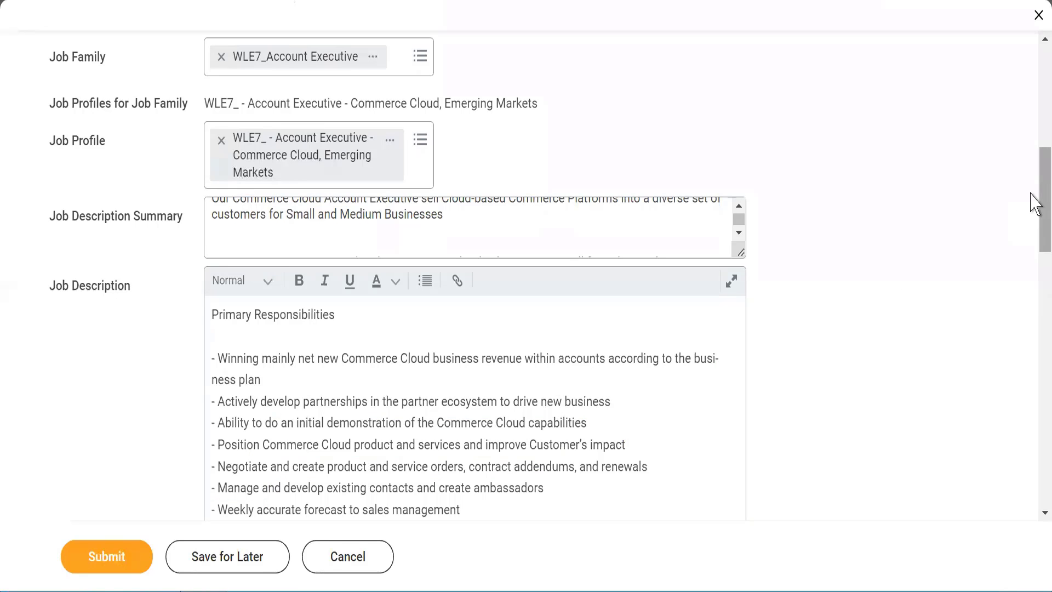
scroll(1036, 233, down, 1)
drag(1034, 233, 1034, 359)
Step: Set the position's Location to WLE7_Mumbai
scroll(1035, 358, down, 2)
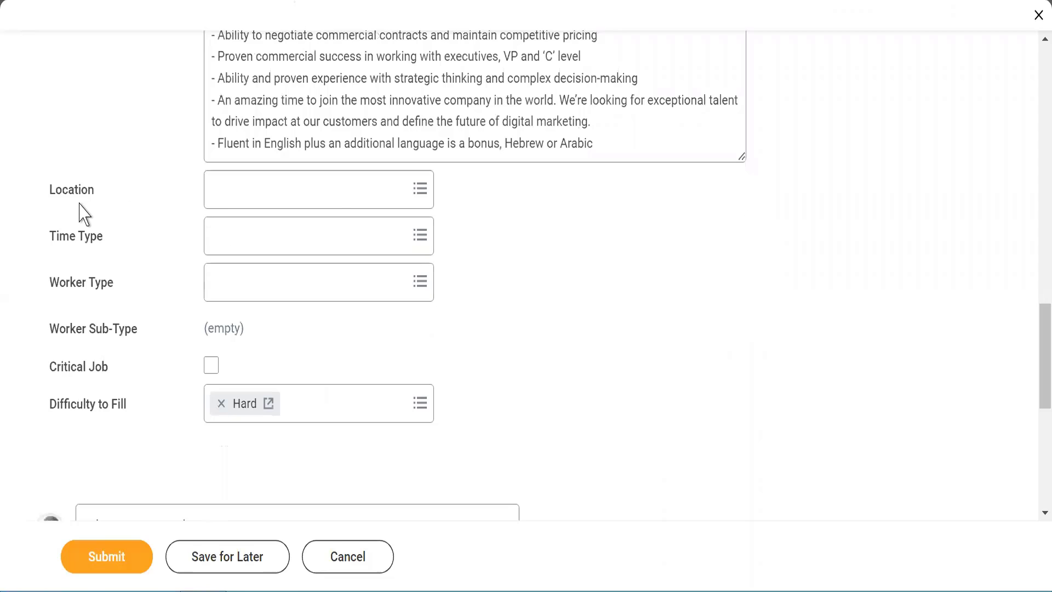
click(239, 202)
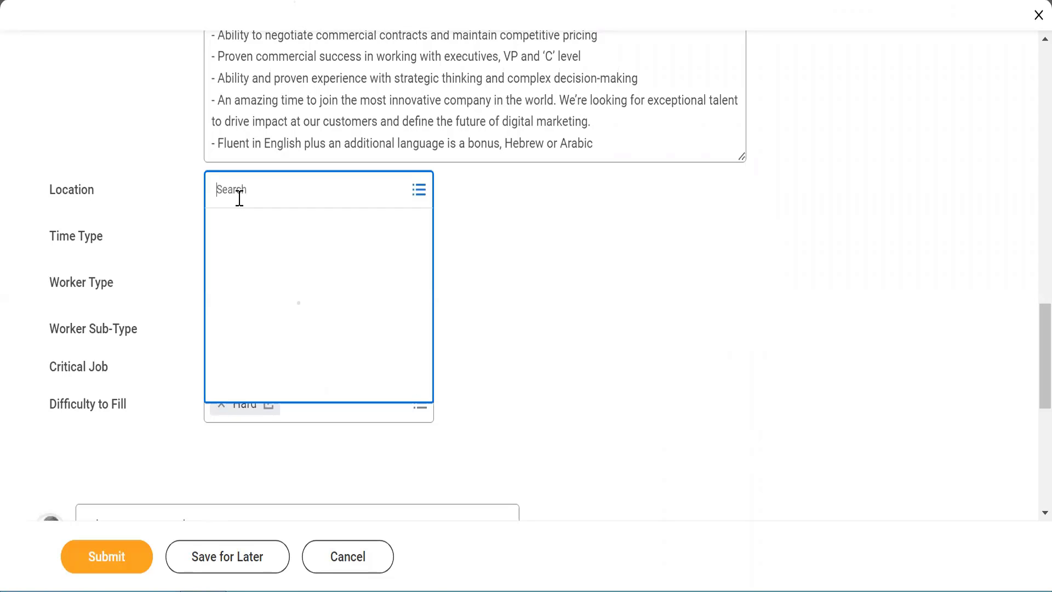
text(WLEZ)
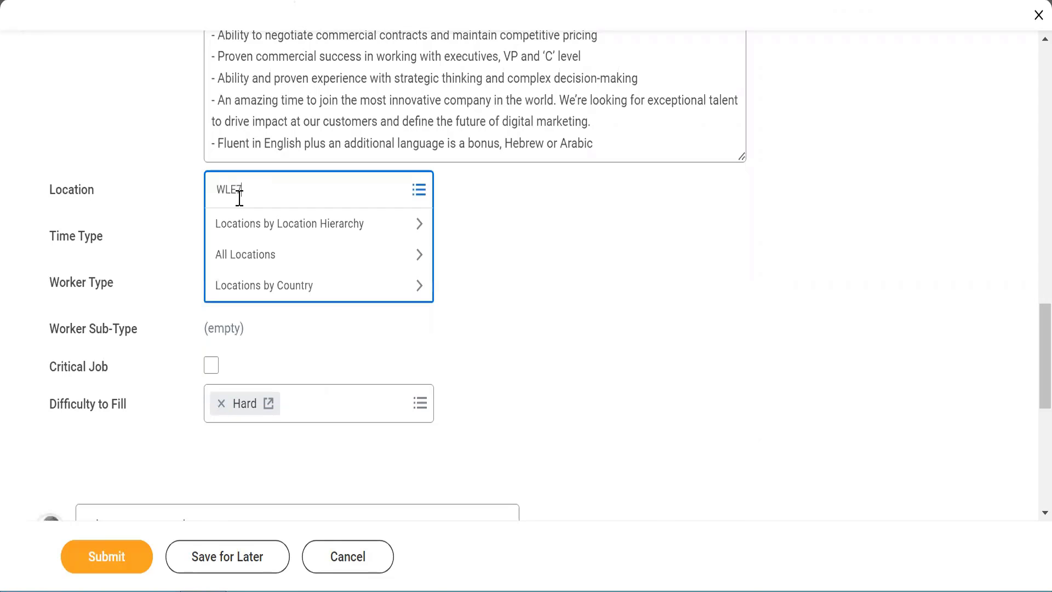
text(E7-)
key(Return)
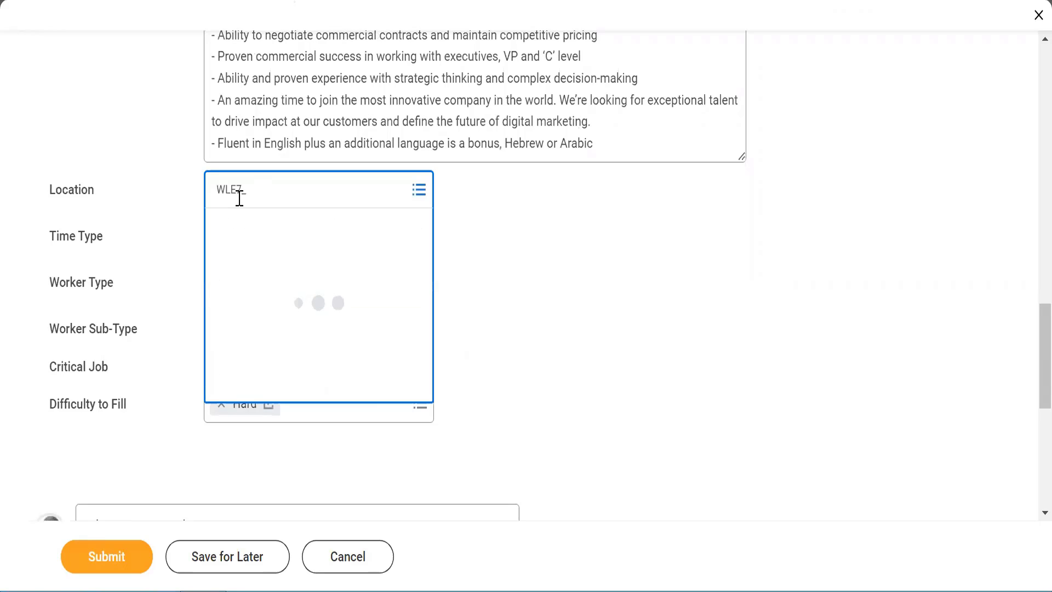
click(548, 250)
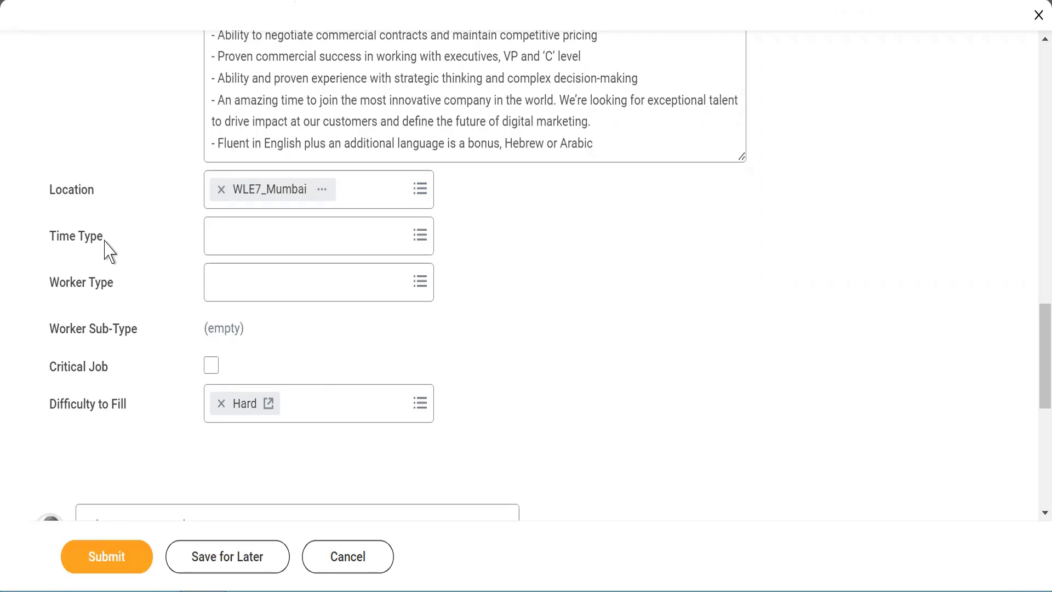
Step: Set Time Type to Full time, Worker Type to Employee and Worker Sub-Type to Regular
click(224, 250)
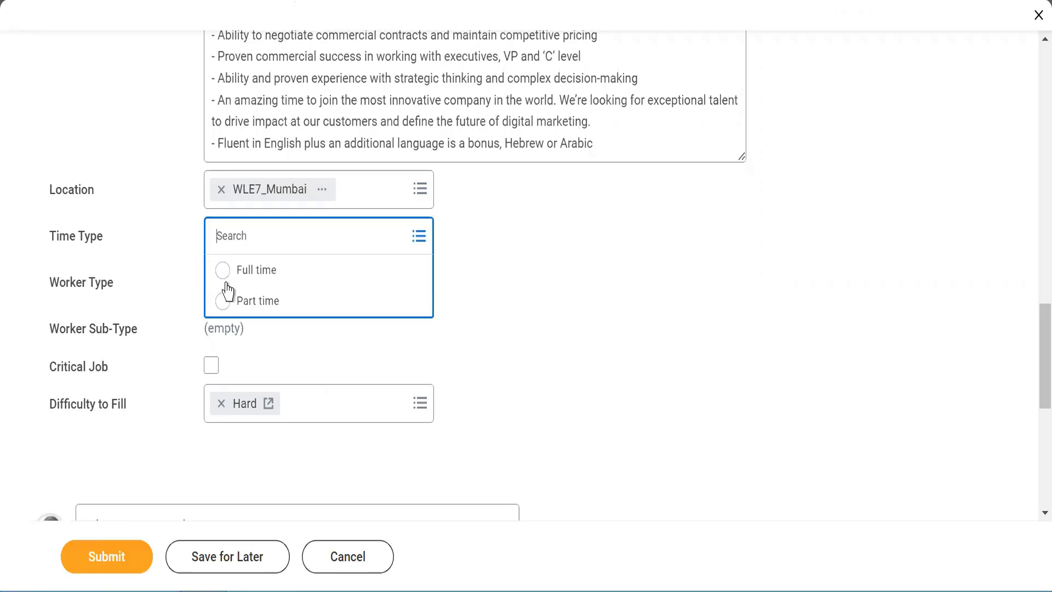
click(223, 270)
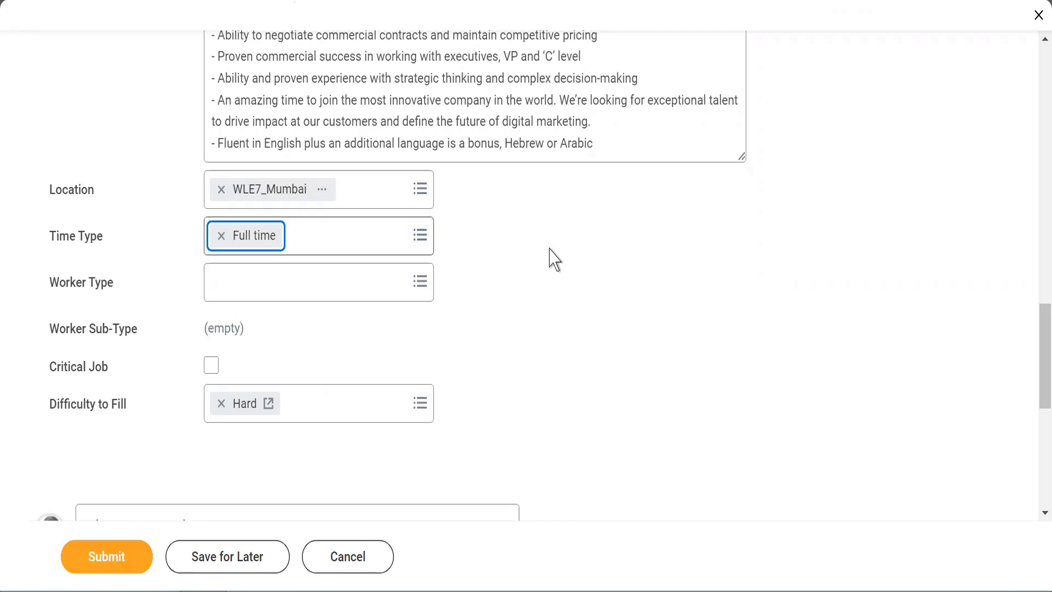
click(256, 287)
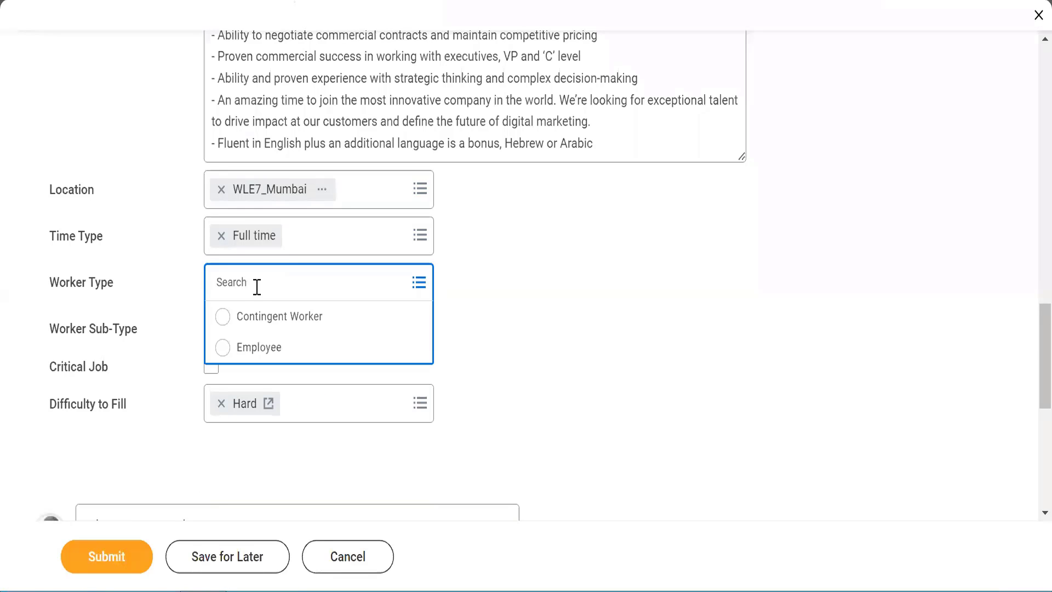
click(224, 348)
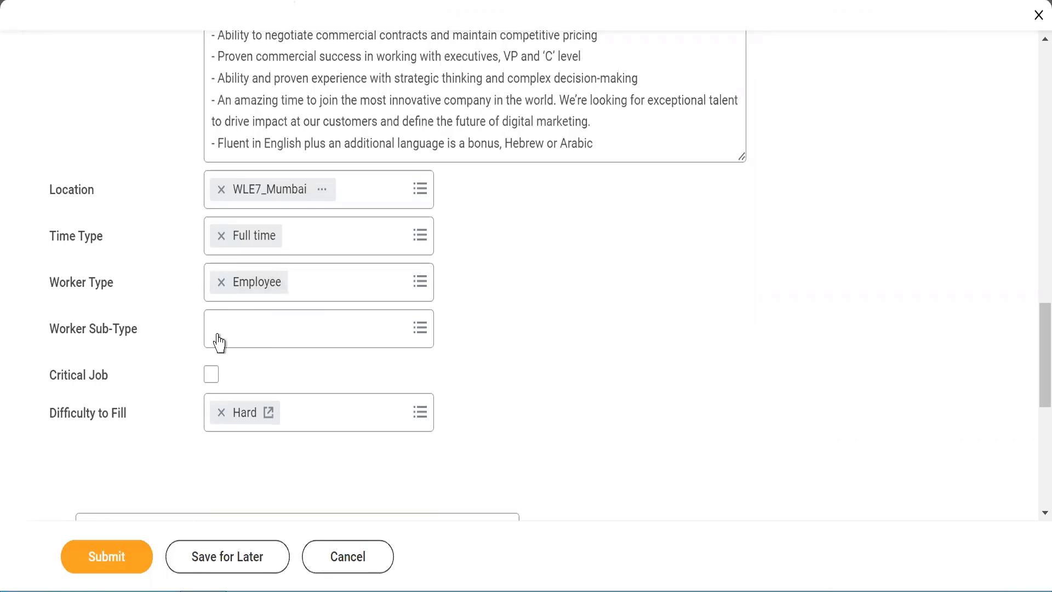
click(257, 327)
text(reg)
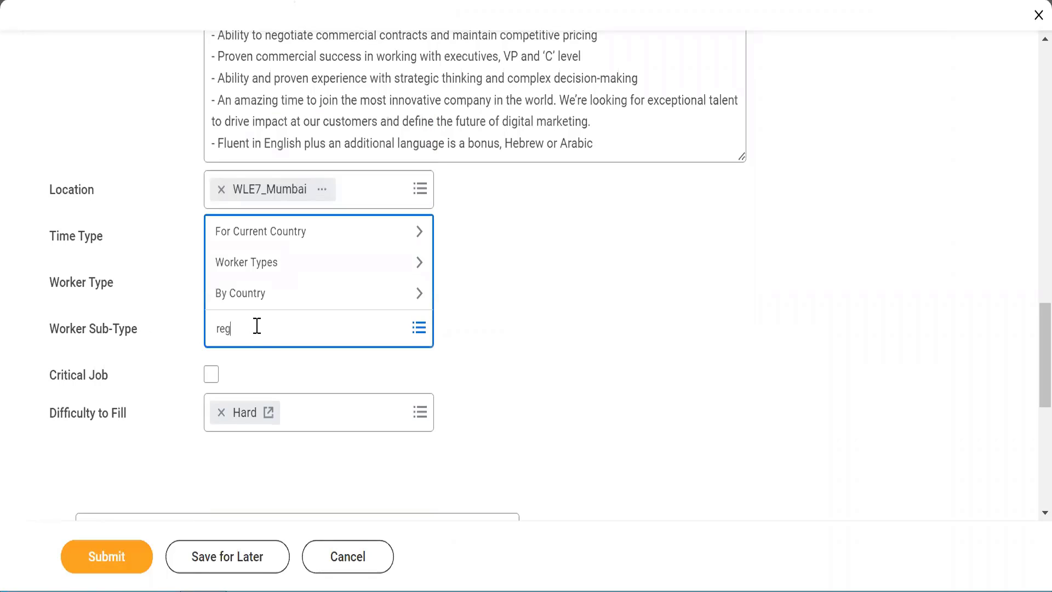
text(ular)
key(Return)
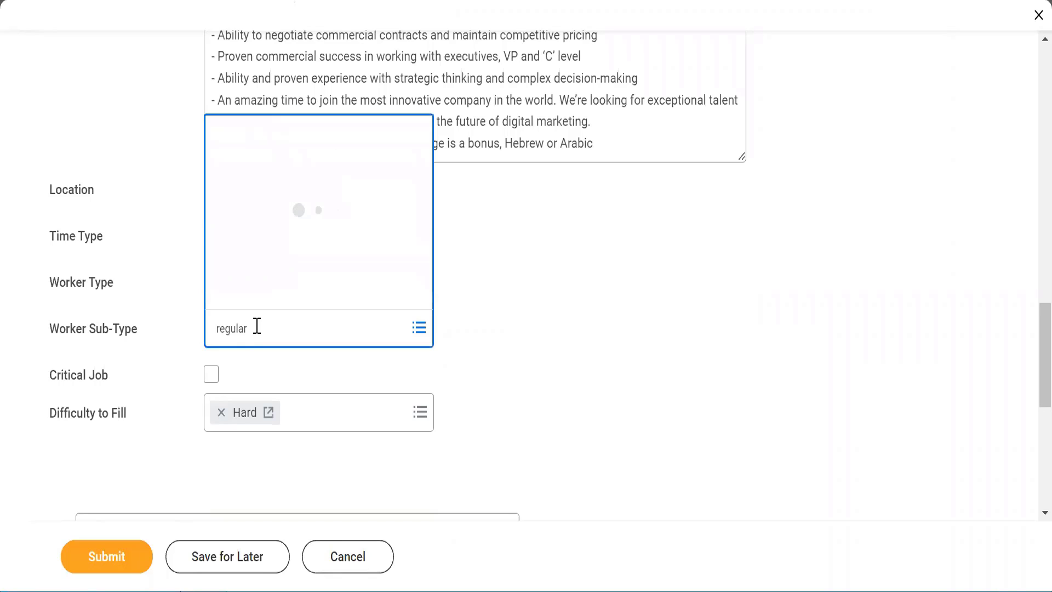
click(521, 312)
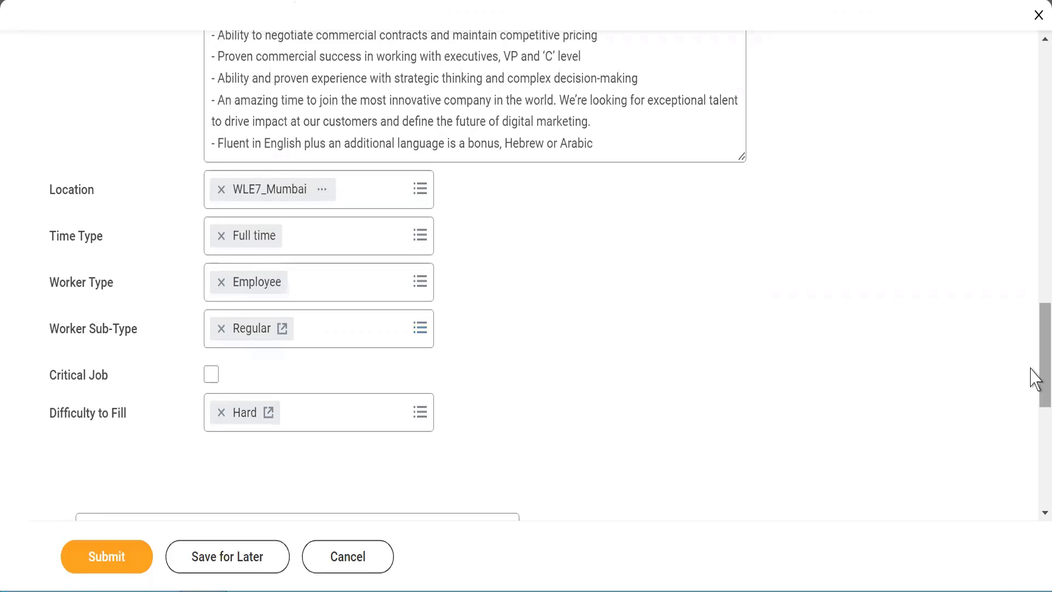
Step: Submit the Create Position request for Account Executive
scroll(1033, 413, down, 5)
scroll(1034, 441, down, 4)
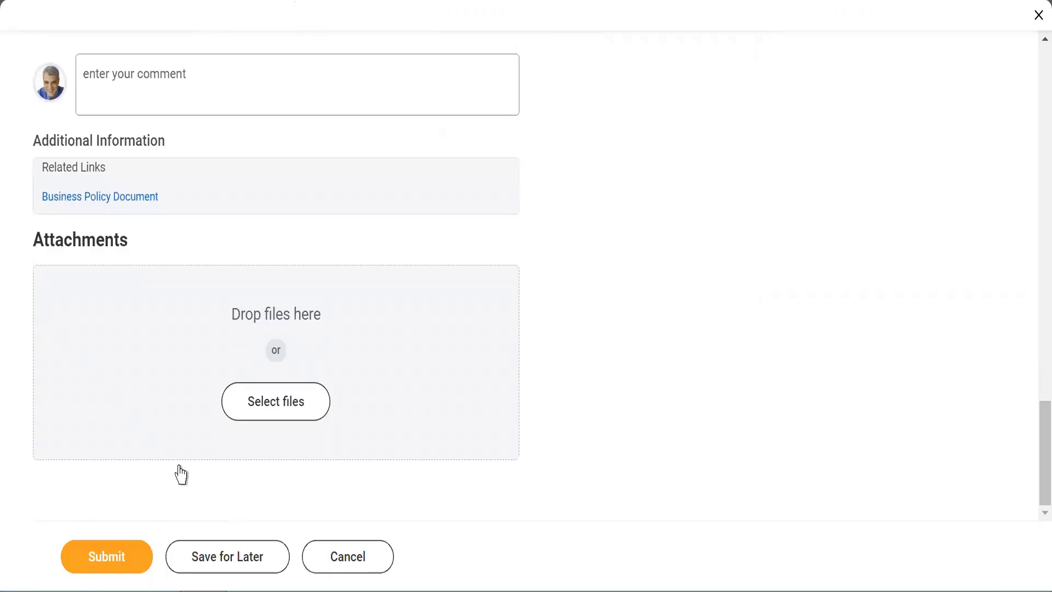
click(86, 555)
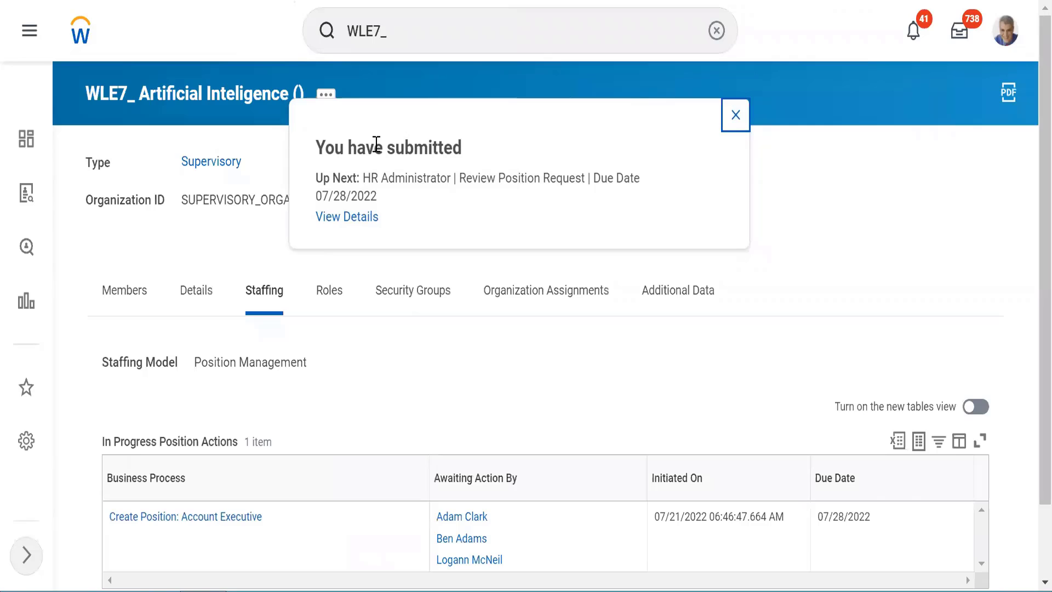
Step: Review the confirmation: next up is HR Administrator review, due 07/28/2022
drag(374, 147, 455, 153)
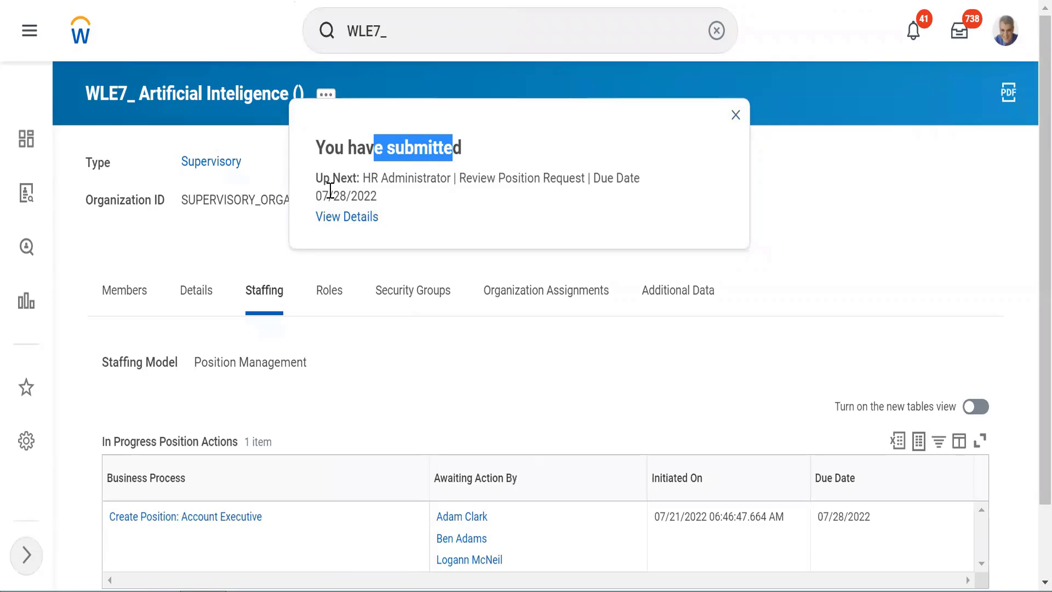
drag(332, 179, 669, 186)
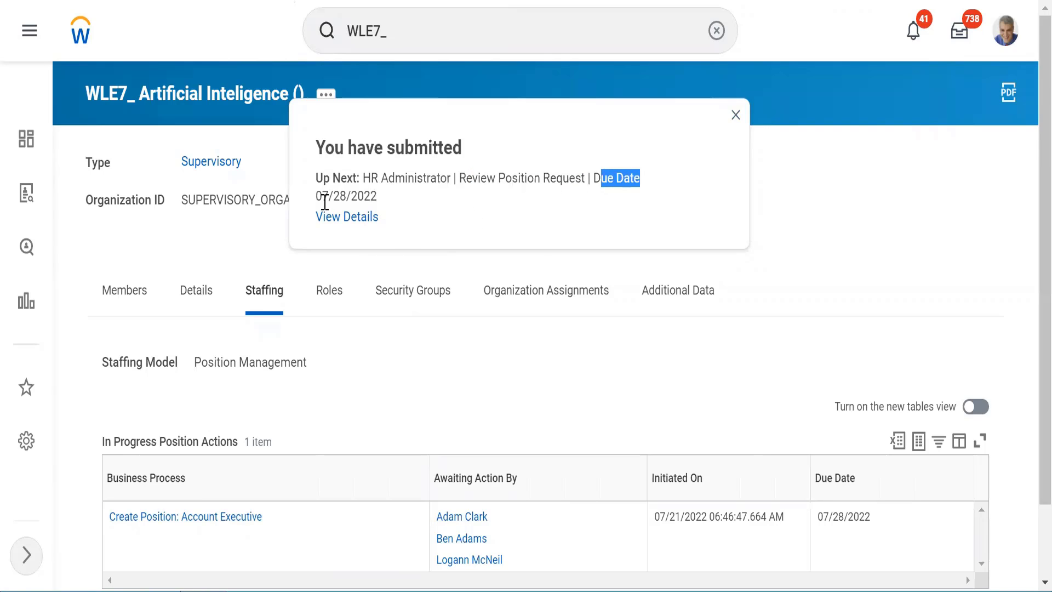
drag(324, 200, 351, 217)
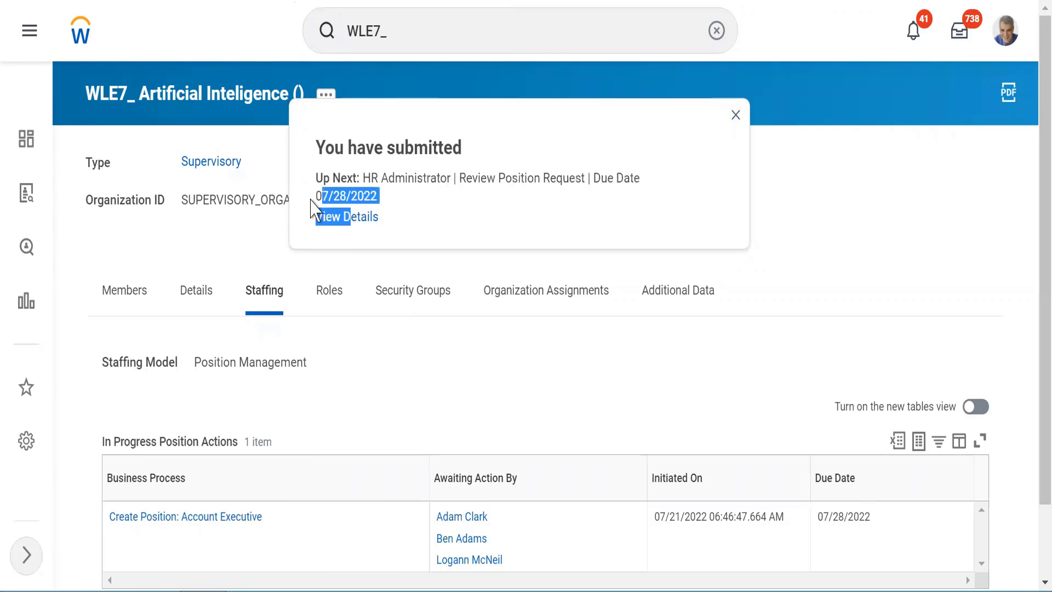
click(405, 207)
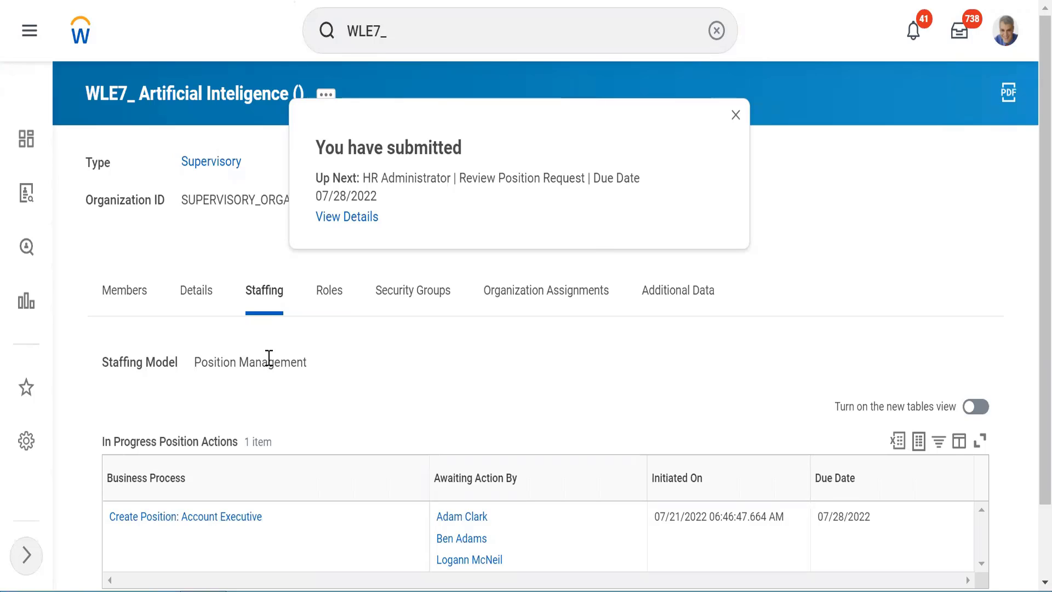
click(738, 115)
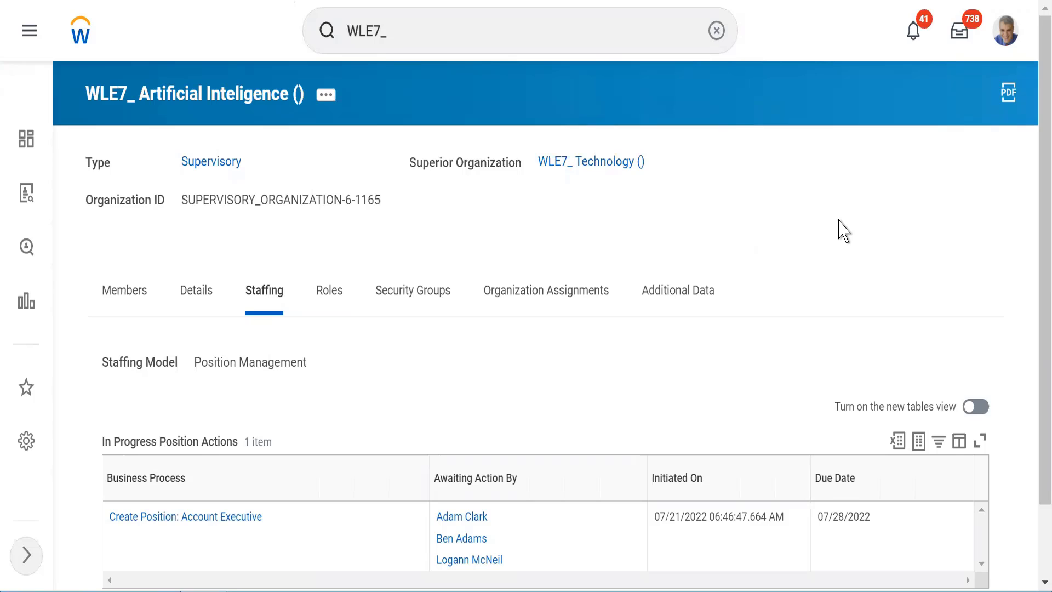
scroll(841, 229, down, 2)
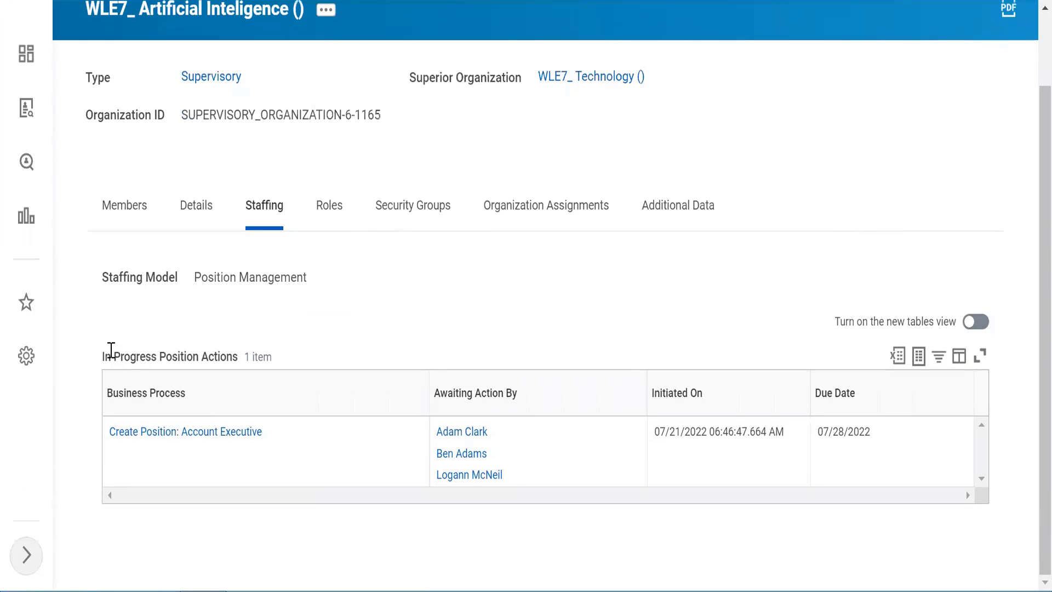
drag(104, 358, 218, 367)
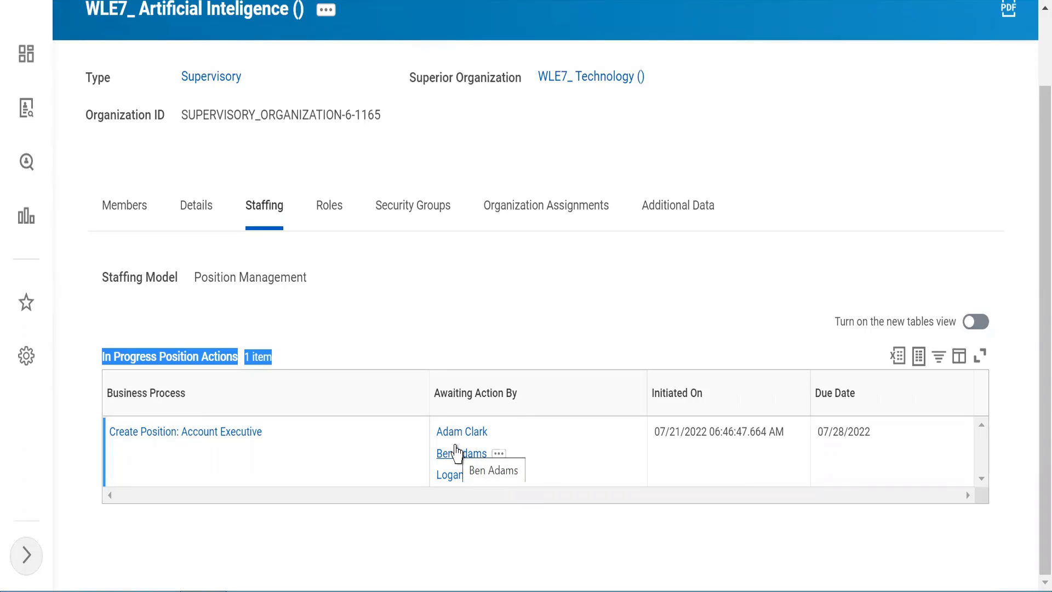
click(443, 303)
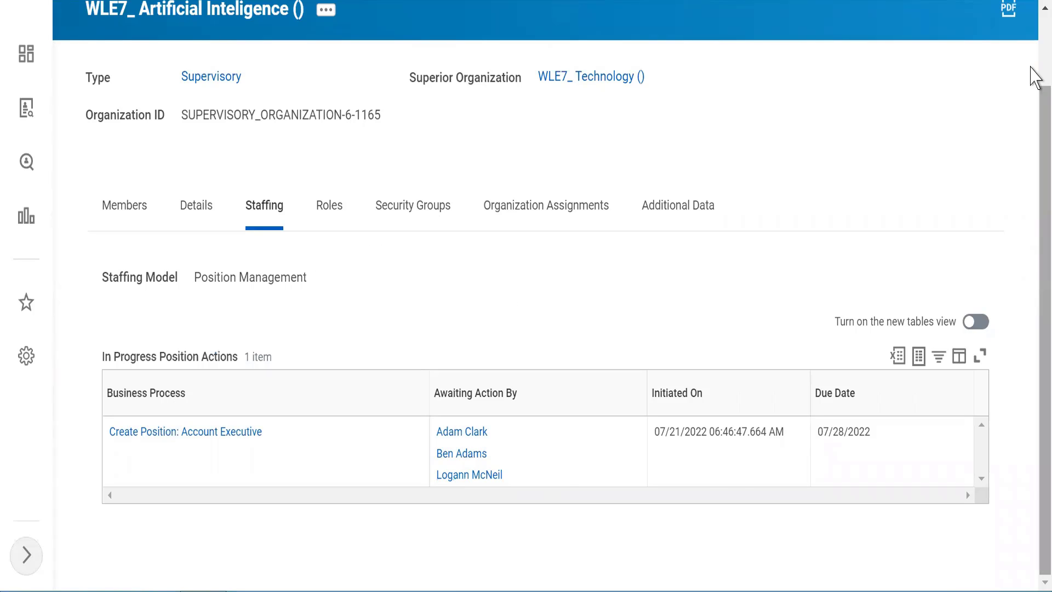
scroll(1031, 30, up, 2)
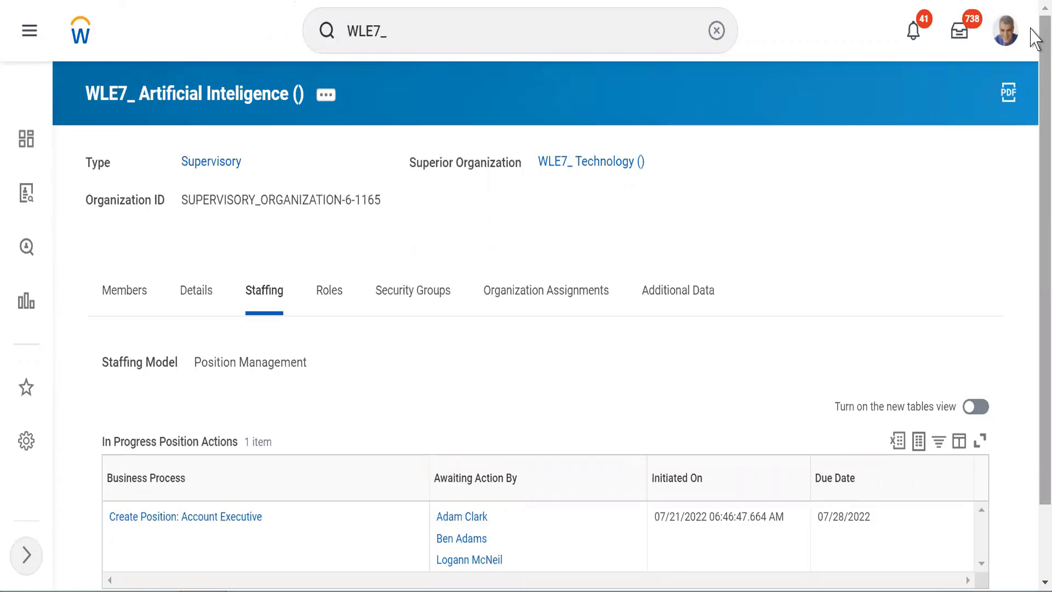
Step: Start a proxy session through Start Proxy, acting as the first reviewer of the position request
click(716, 31)
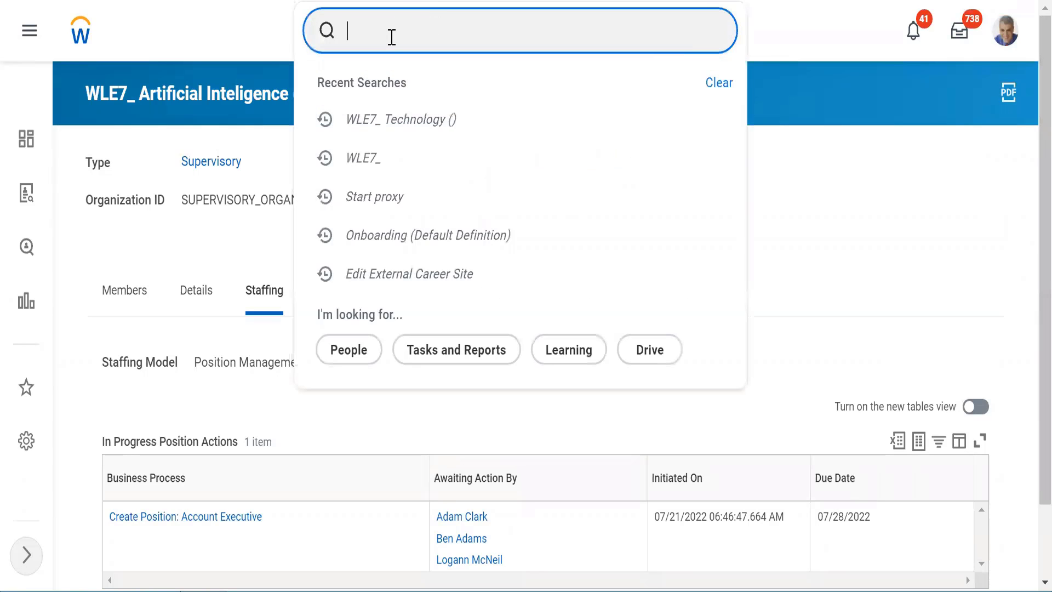
key(Escape)
text(start proxy)
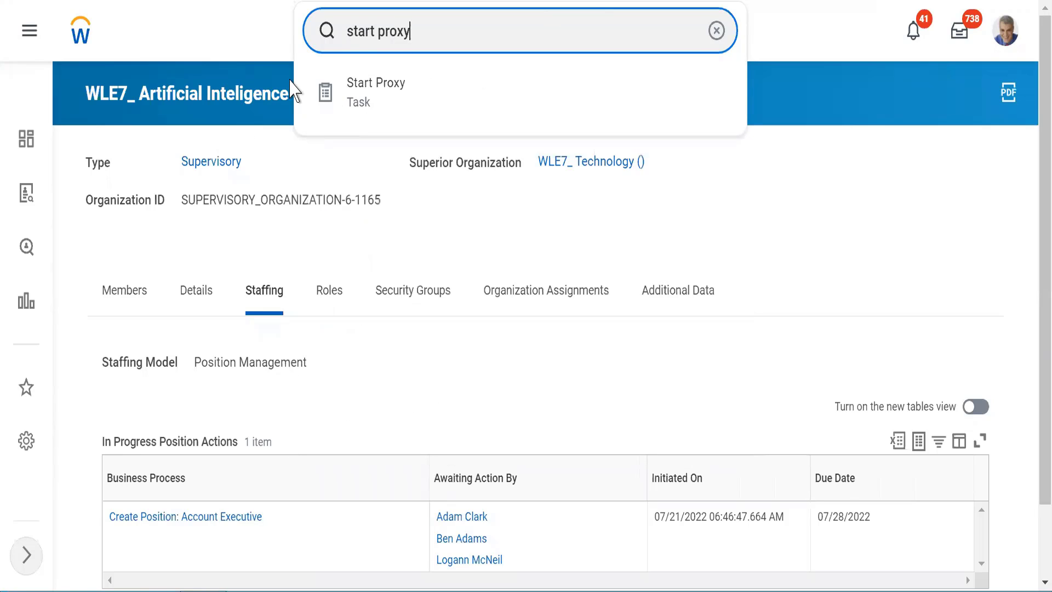
click(361, 87)
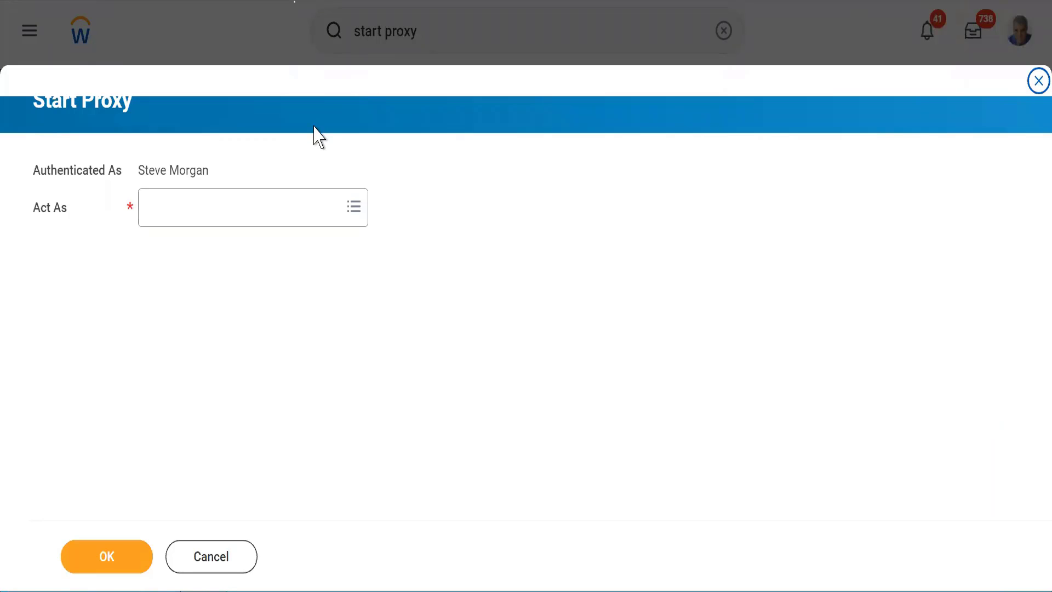
click(187, 207)
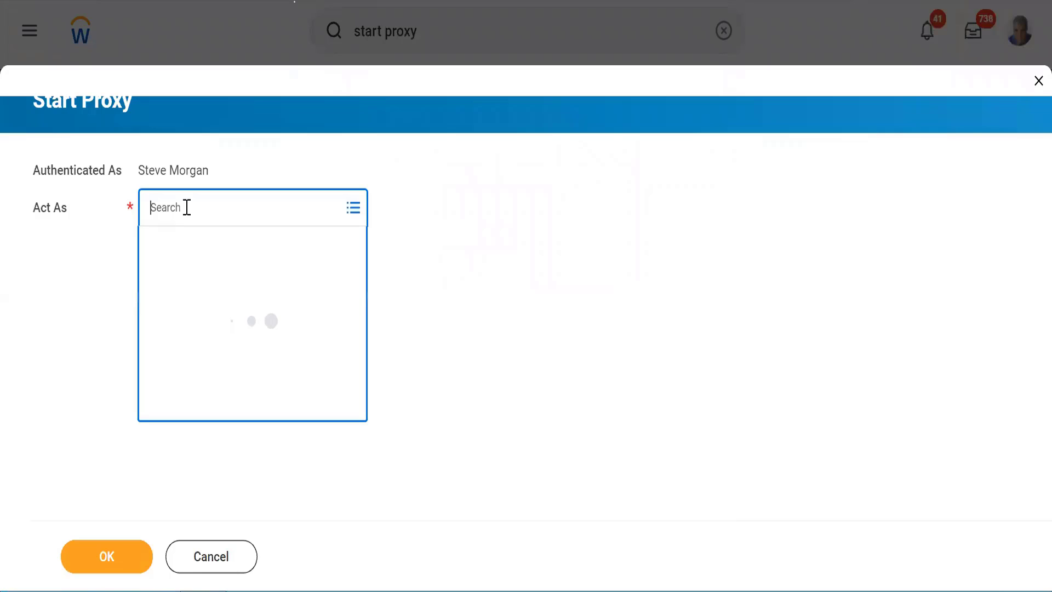
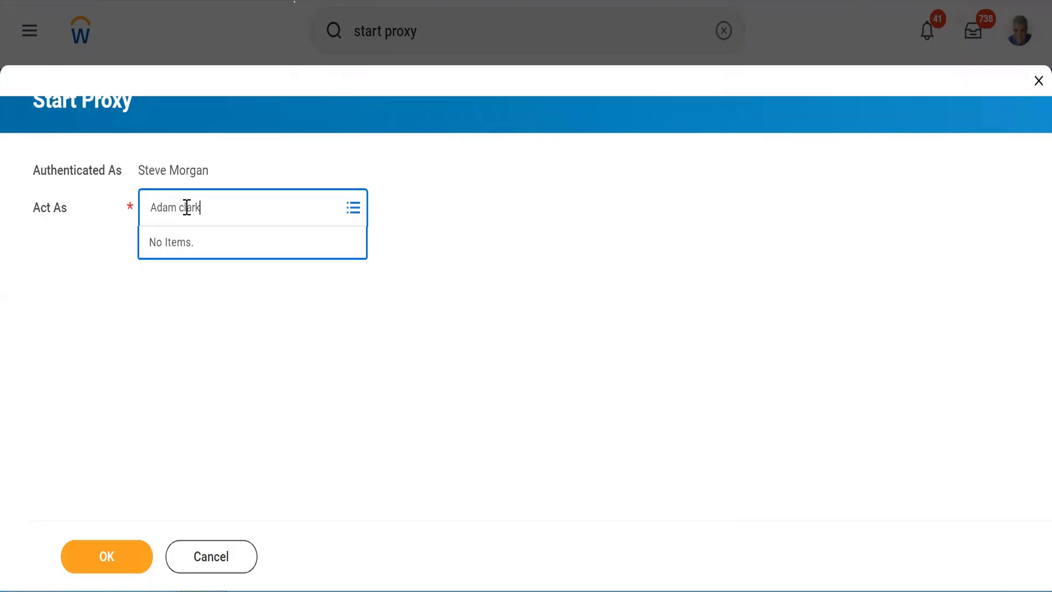
key(Return)
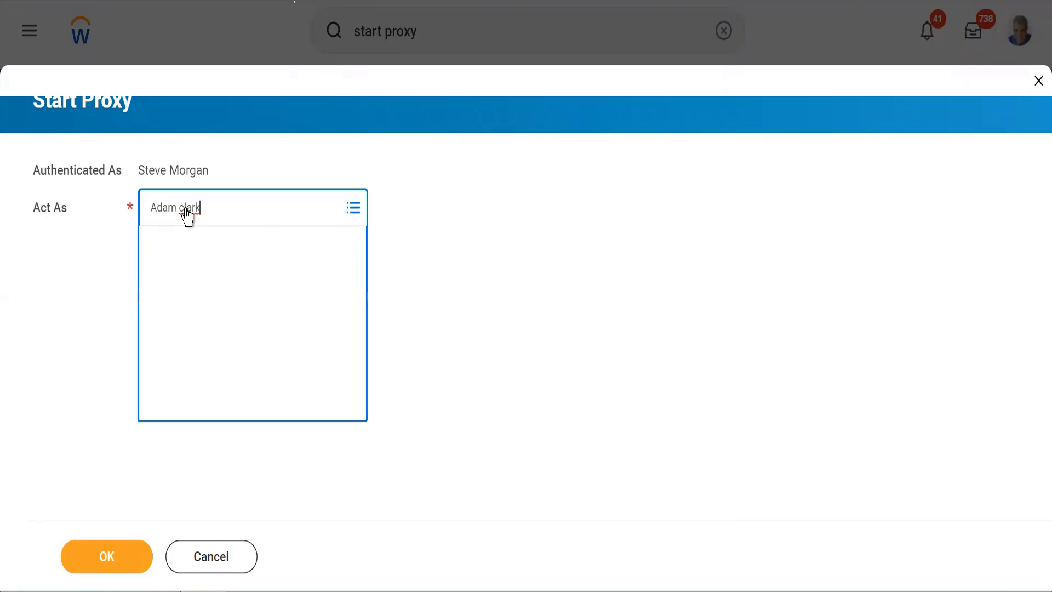
click(101, 557)
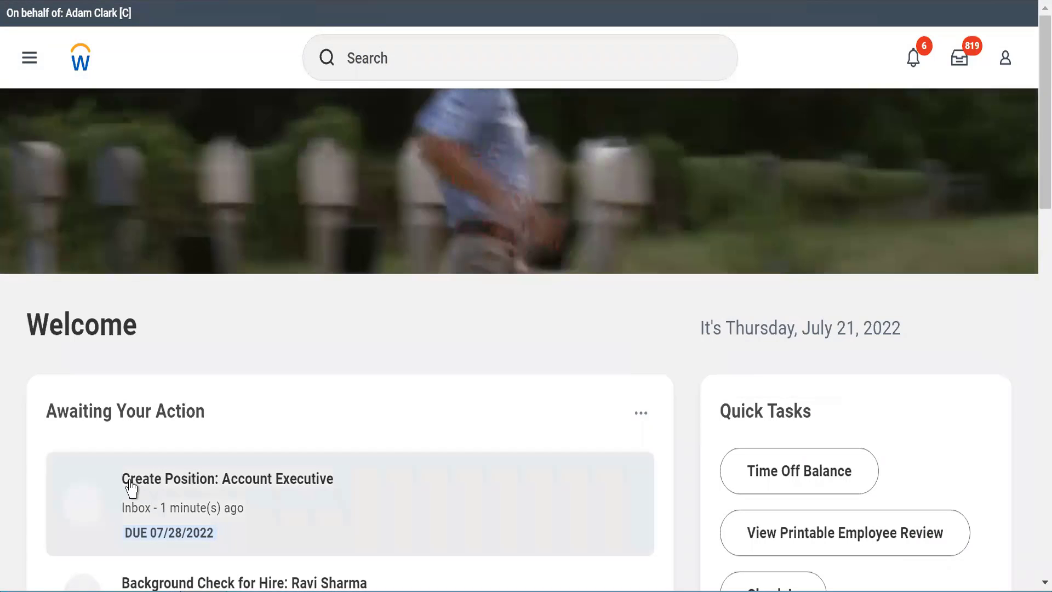
Step: Open the awaiting Create Position: Account Executive item and the reviewer's inbox
click(157, 485)
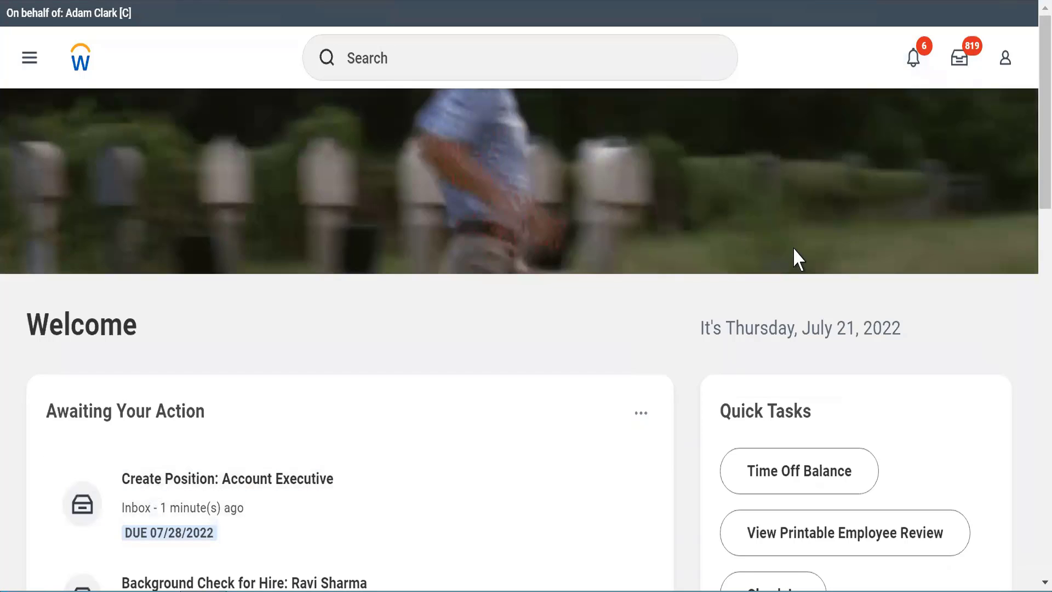
click(960, 60)
Step: Open the Account Executive request from the inbox and check its 07/28/2022 due date and supervisory organization
click(959, 61)
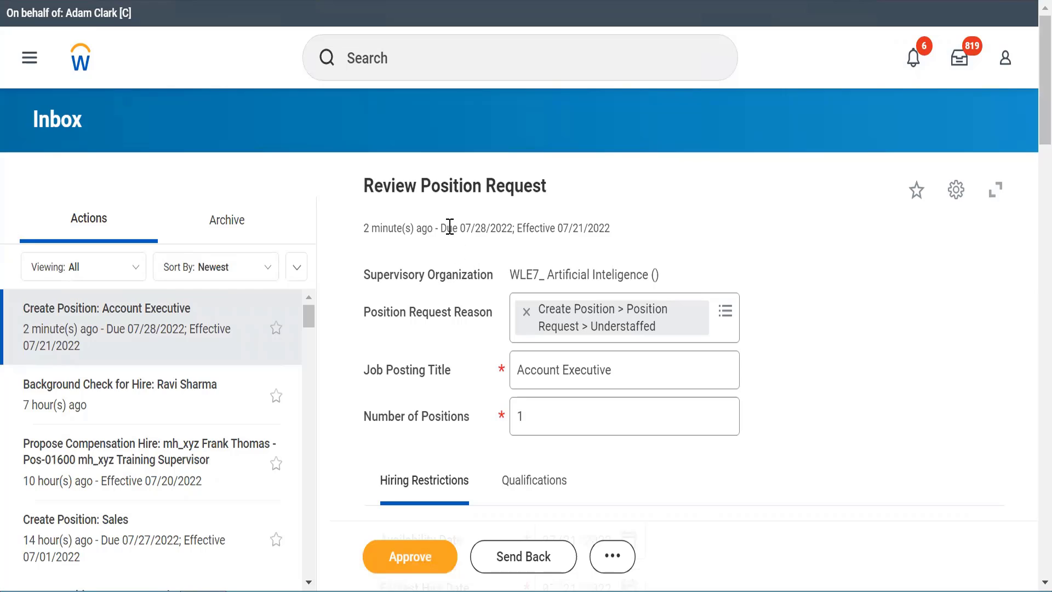
drag(448, 227, 517, 234)
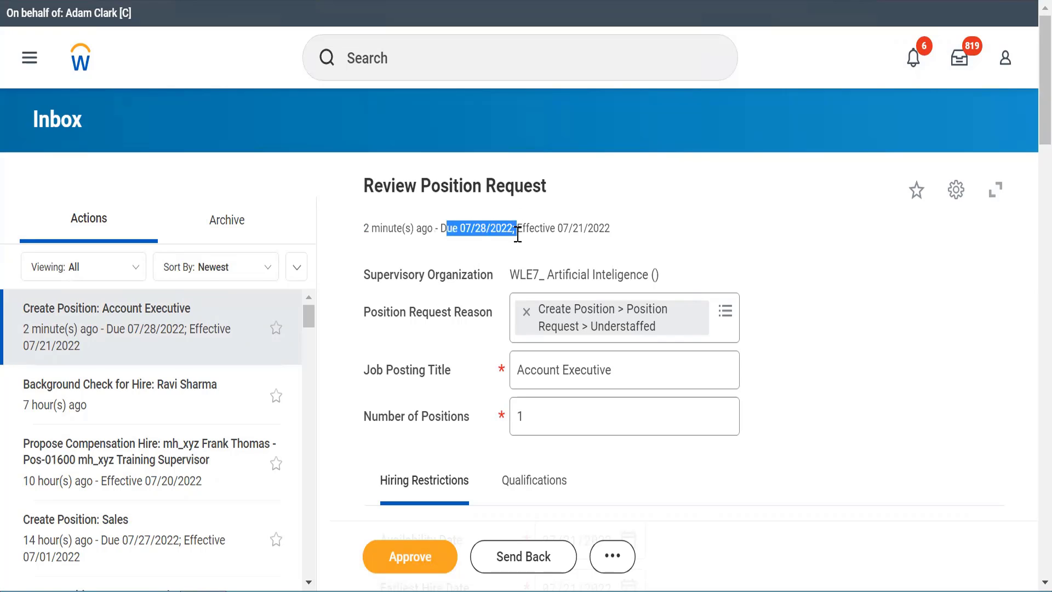
click(776, 260)
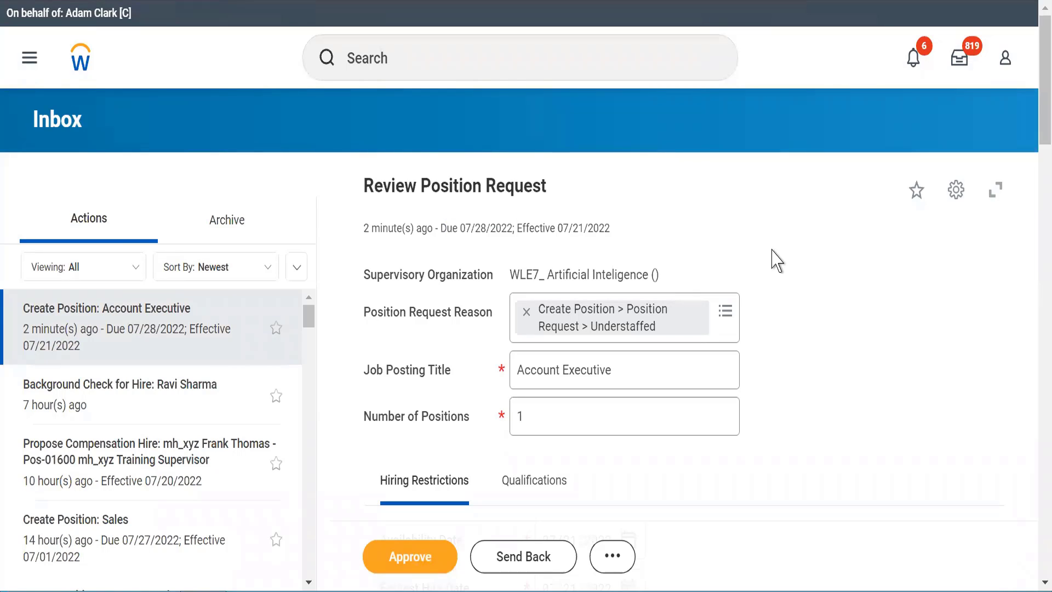
scroll(777, 260, down, 3)
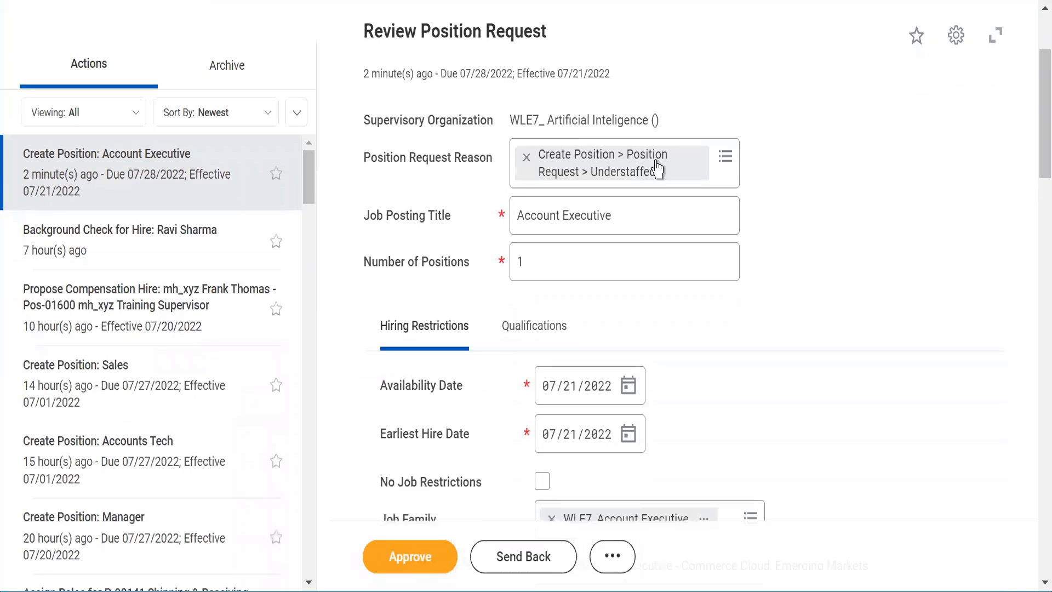
triple_click(560, 113)
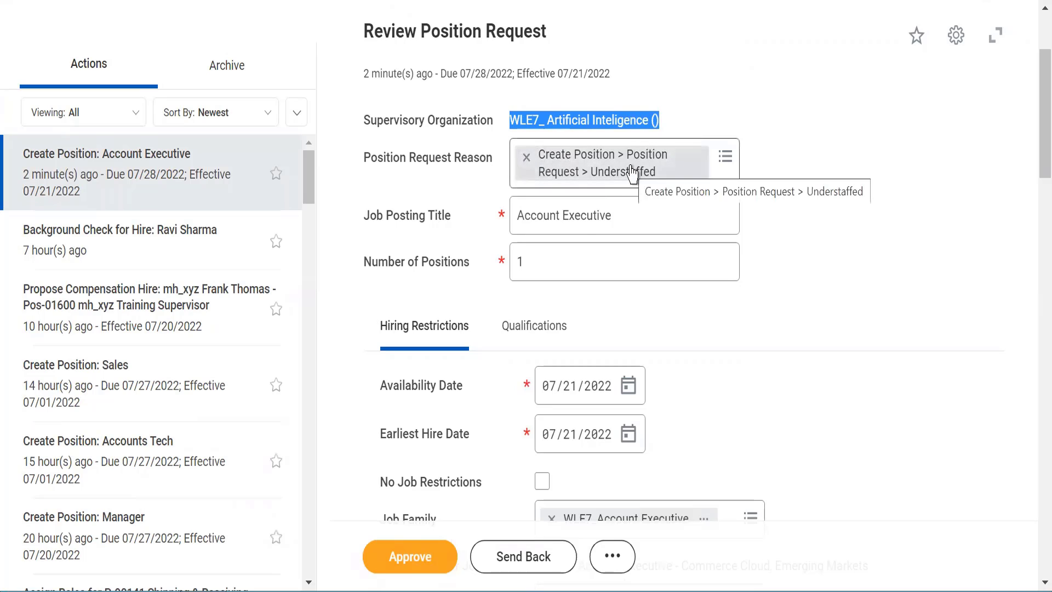
click(706, 316)
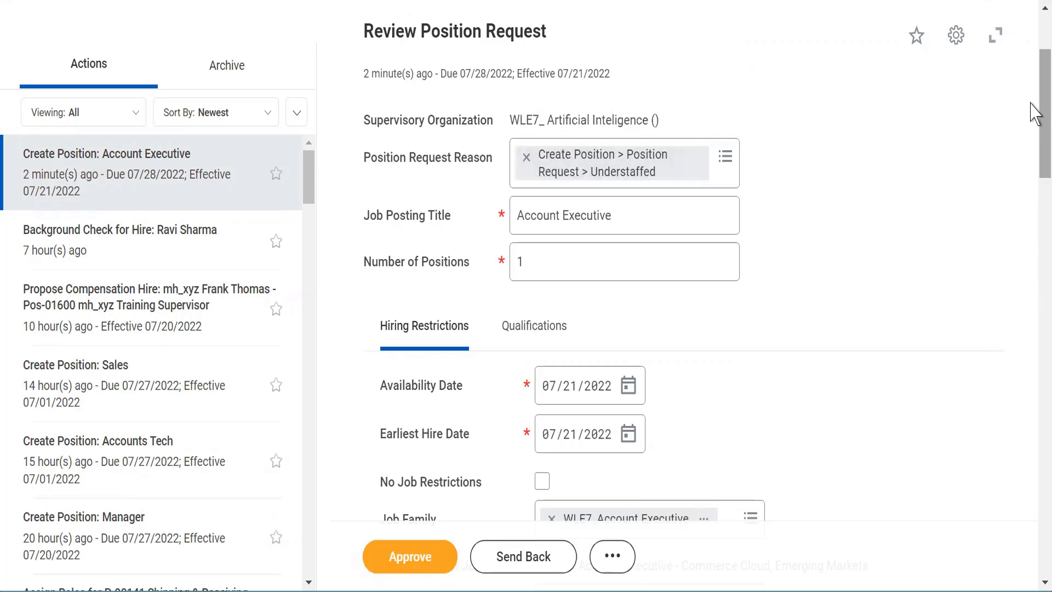
Step: Check the Account Executive job profile and scroll down to the comment box
scroll(1030, 105, down, 6)
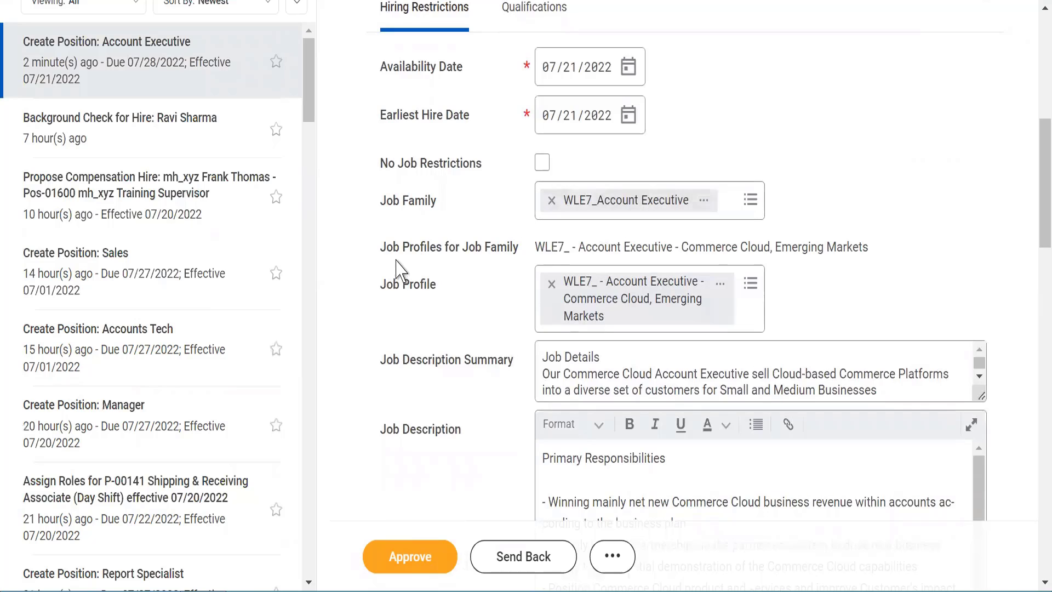
double_click(605, 247)
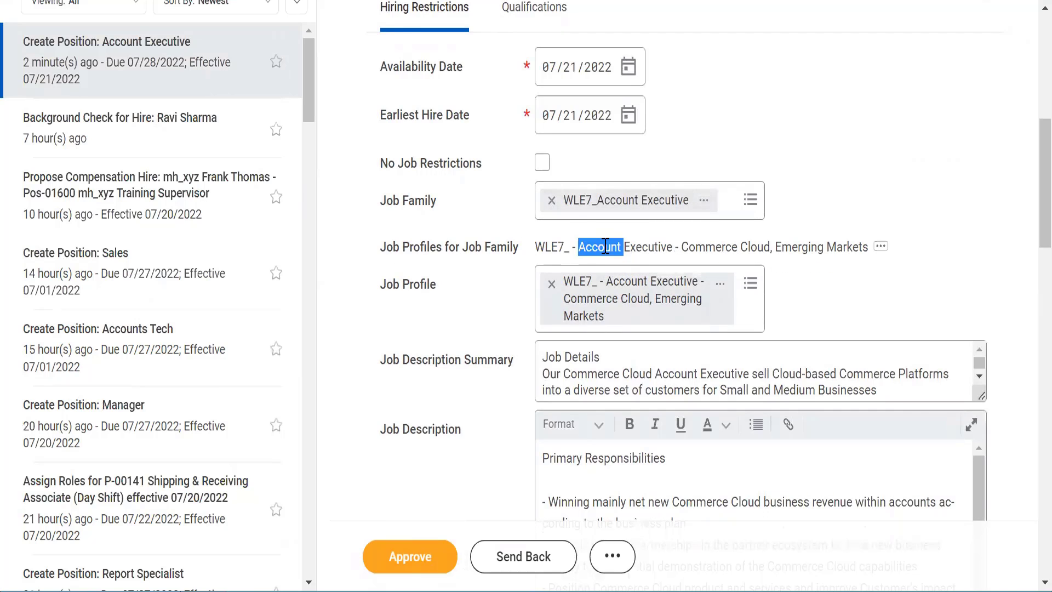
triple_click(605, 247)
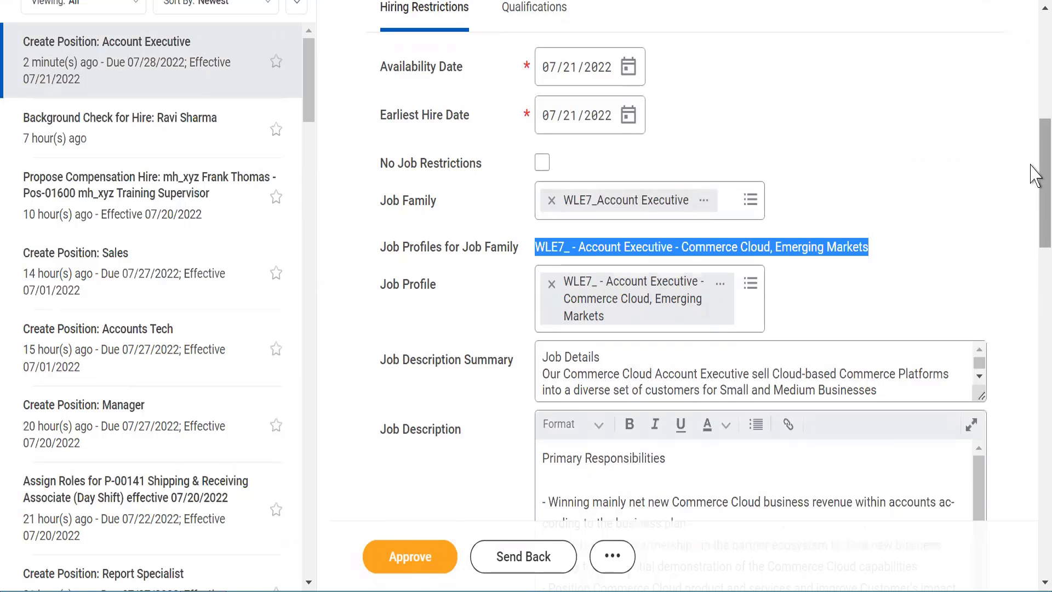
drag(1031, 166, 1031, 335)
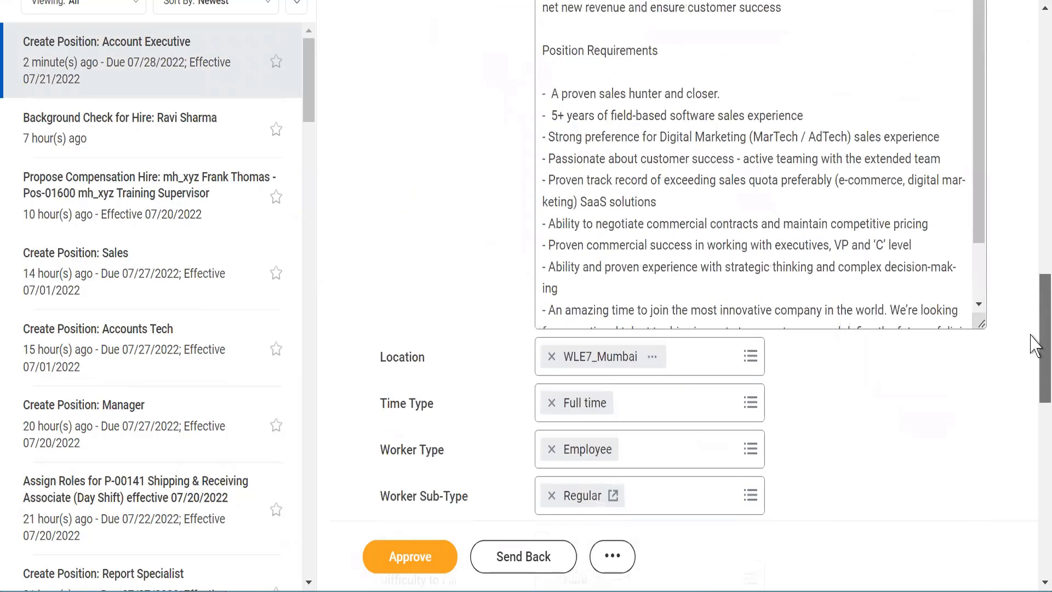
scroll(1031, 335, down, 3)
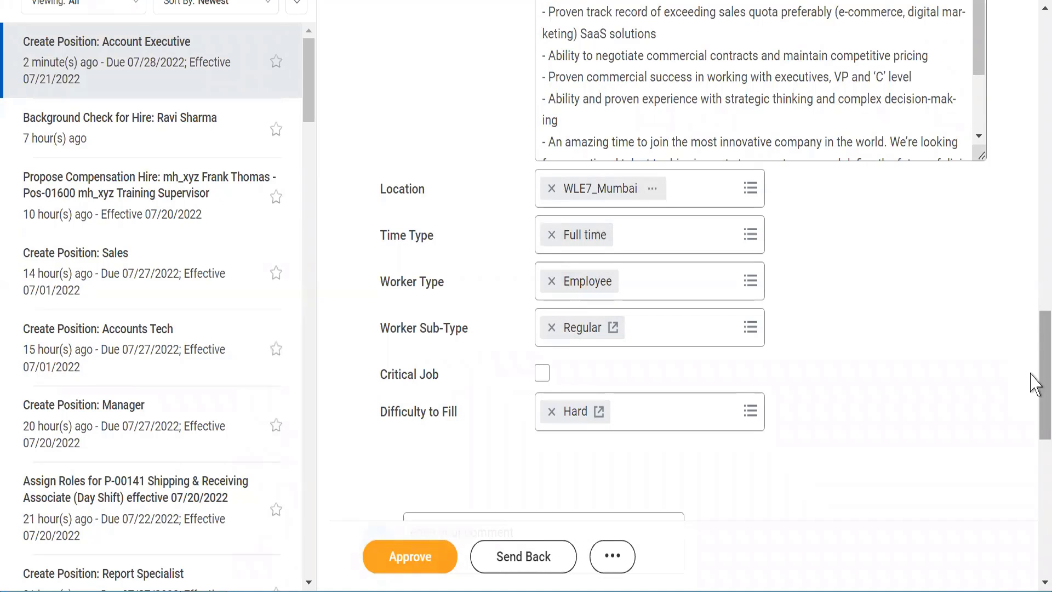
scroll(1035, 388, down, 6)
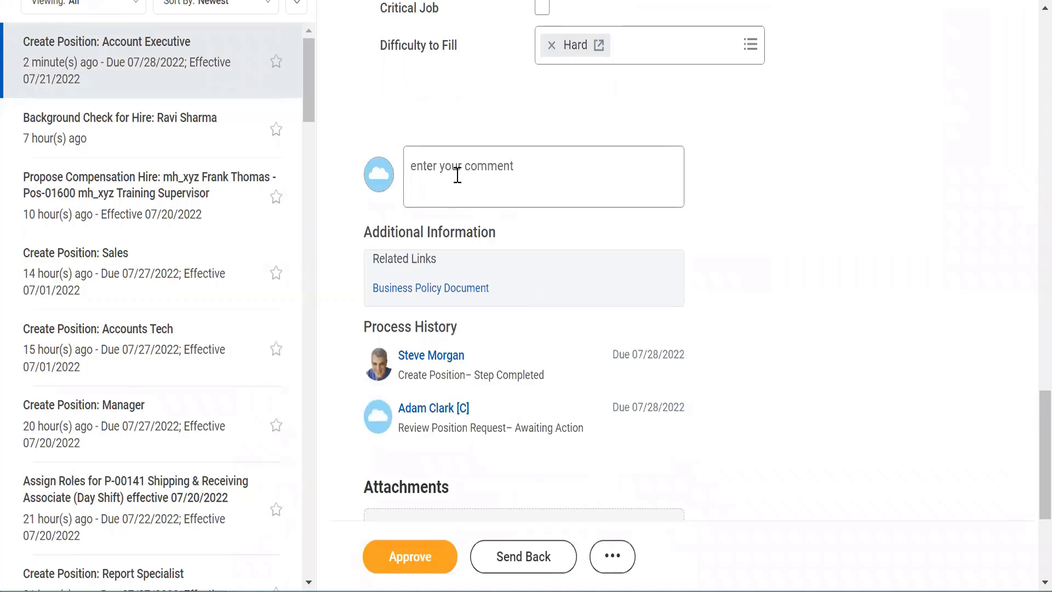
Step: Approve the Account Executive position request with the comment 'Approved'
click(453, 174)
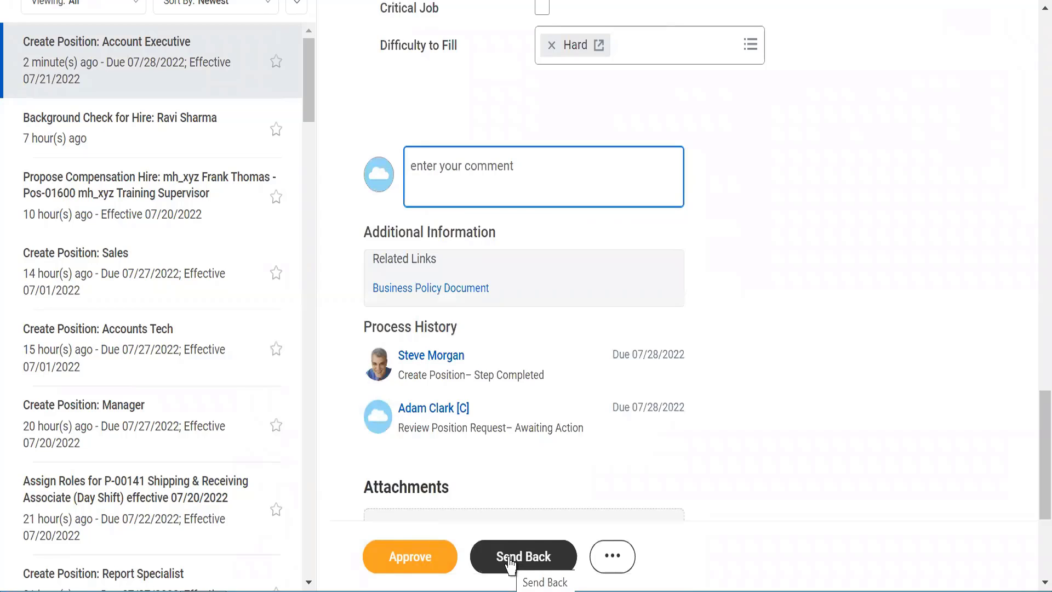
click(612, 557)
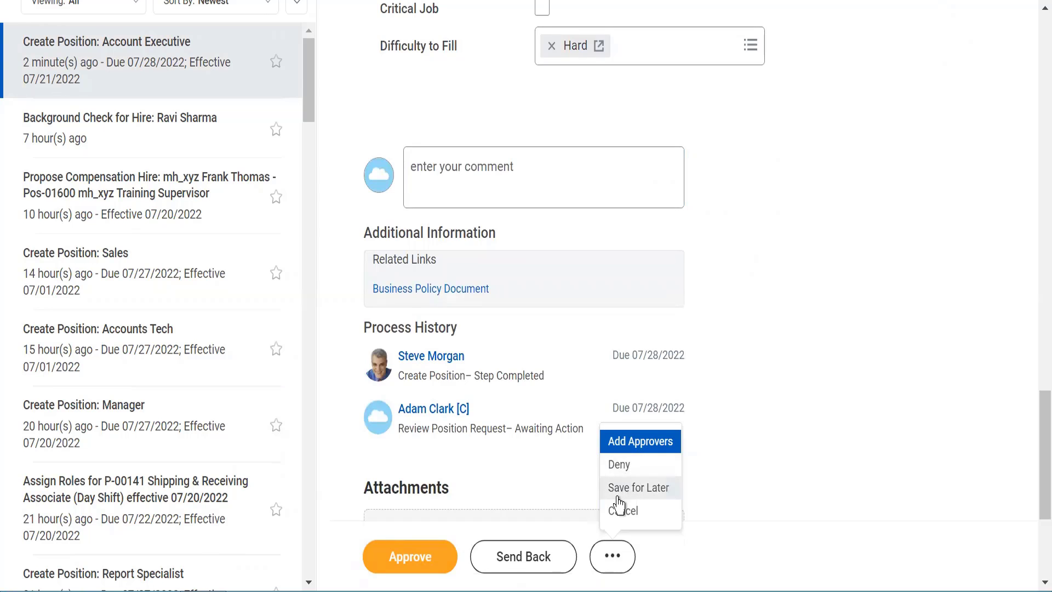
click(821, 416)
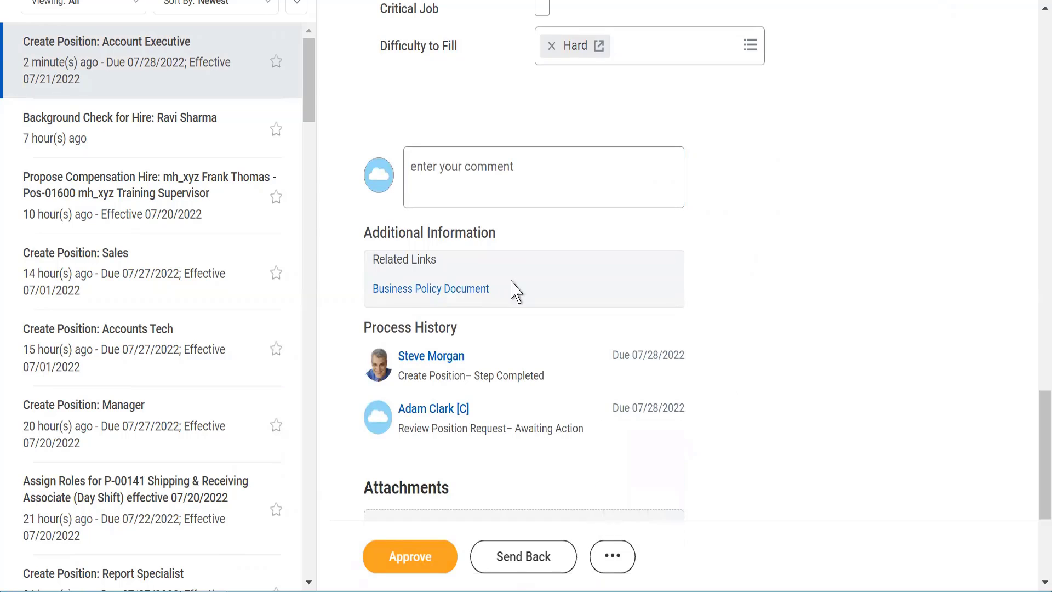
click(444, 178)
text(Approved)
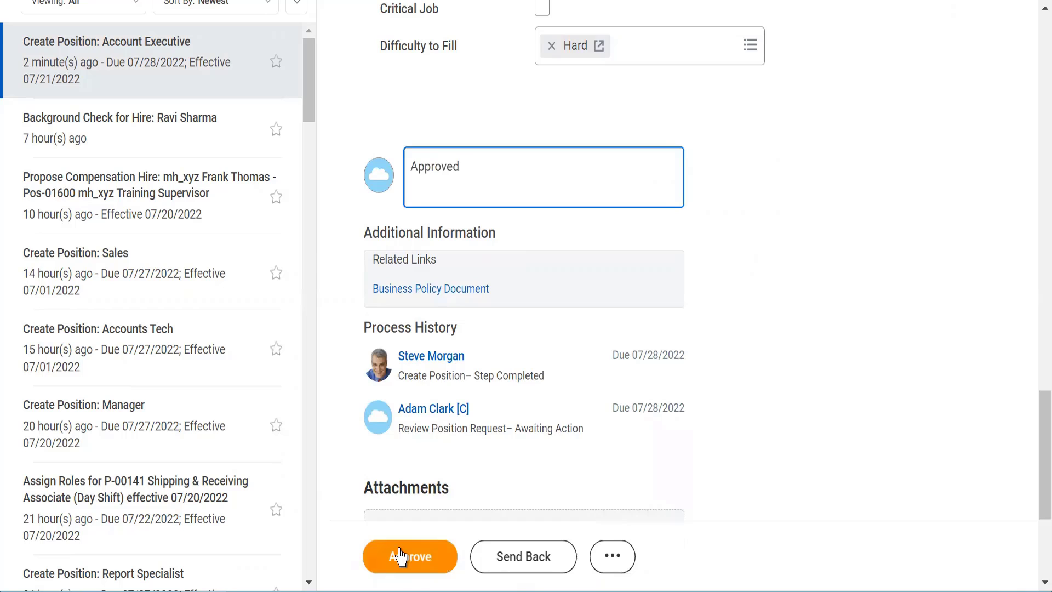
click(400, 555)
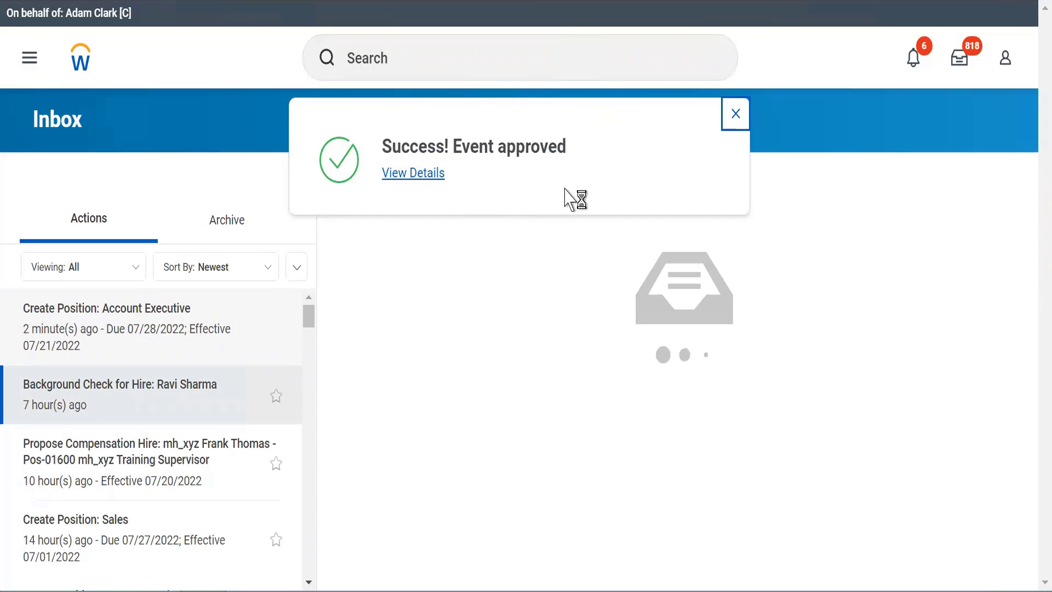
Step: Expand the approved event's details and process, then open the WLE7_ Artificial Inteligence () organization
click(410, 174)
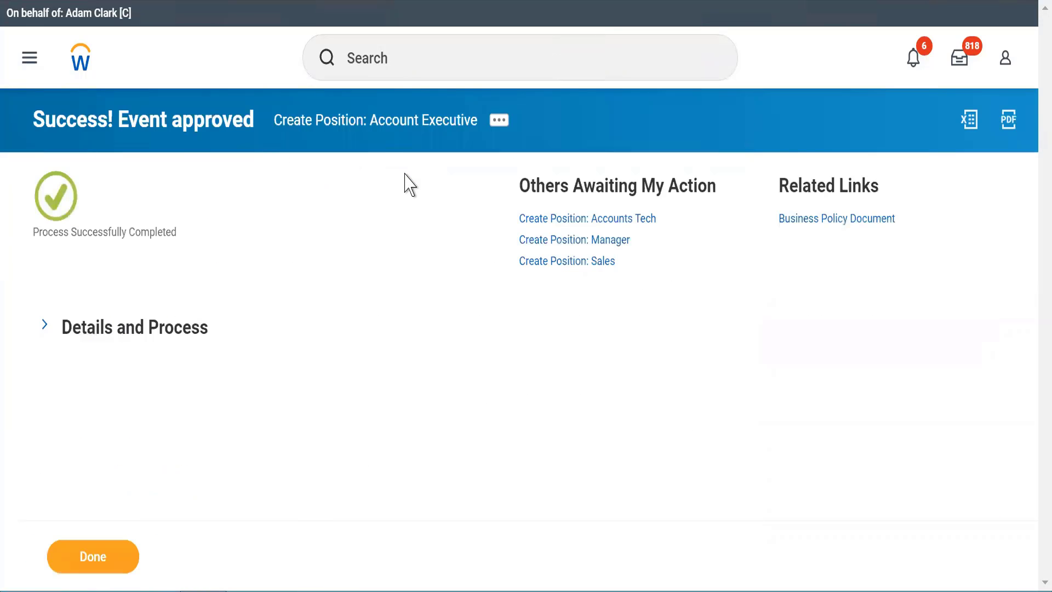
click(48, 325)
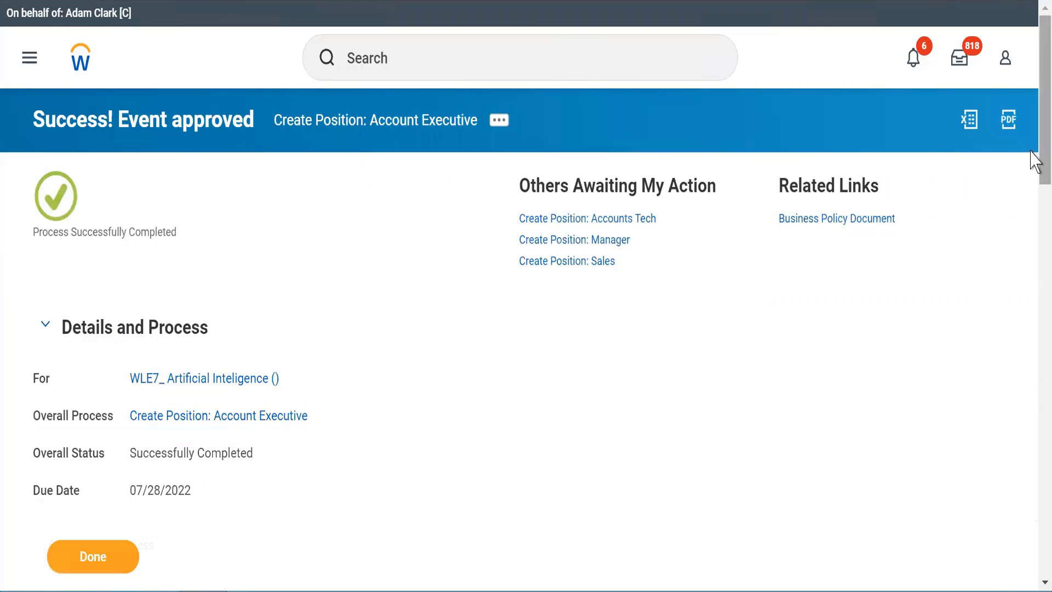
scroll(1037, 242, down, 5)
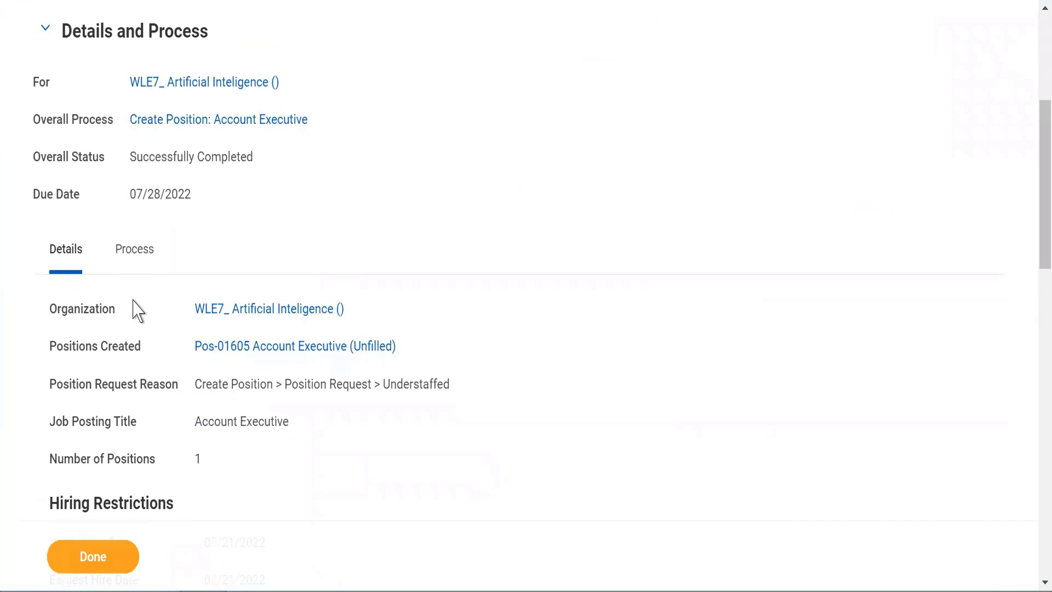
click(262, 310)
Step: On the Staffing tab, review the Pos-01605 Account Executive (Unfilled) row's location, dates and worker type
click(222, 319)
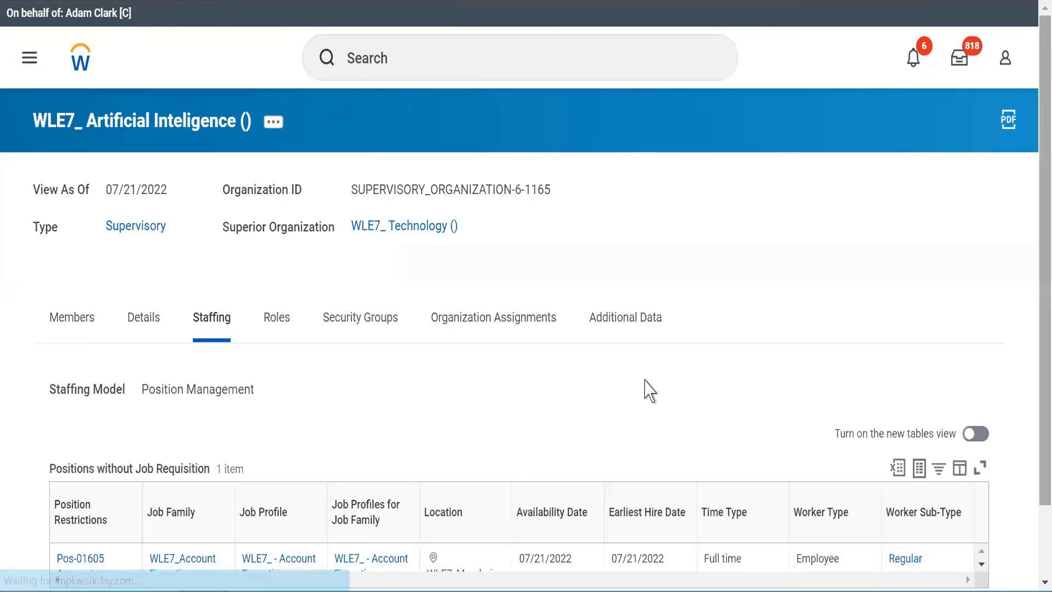
scroll(453, 418, down, 2)
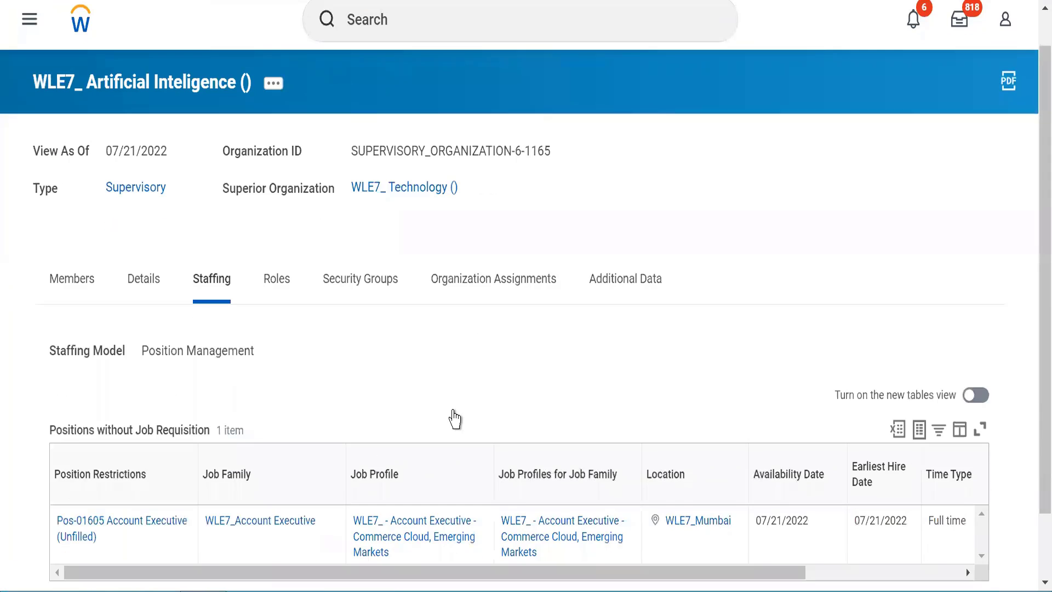
mouse_move(129, 456)
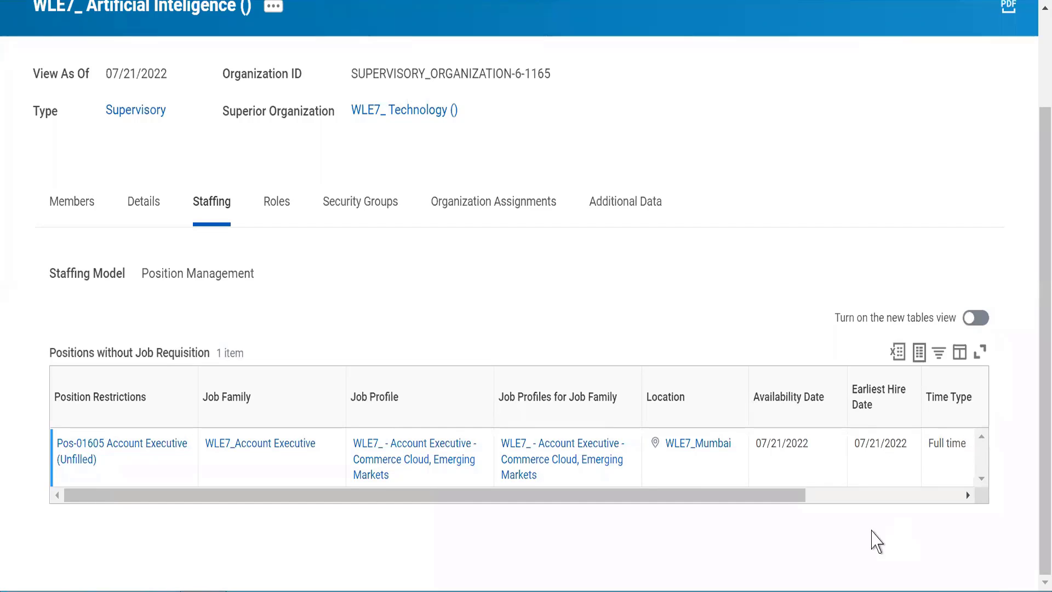
drag(775, 495, 988, 486)
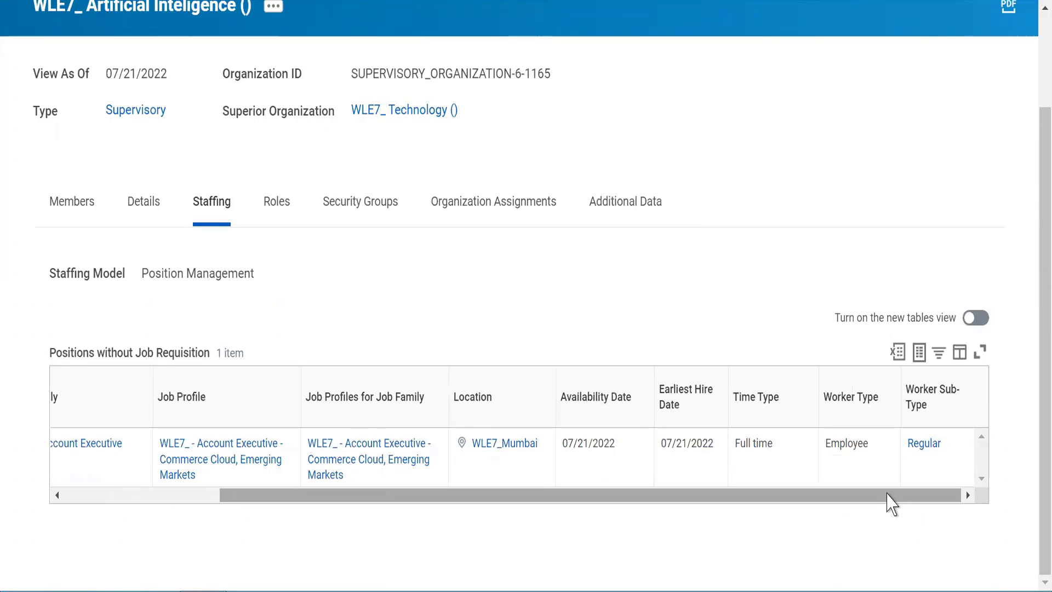
click(111, 495)
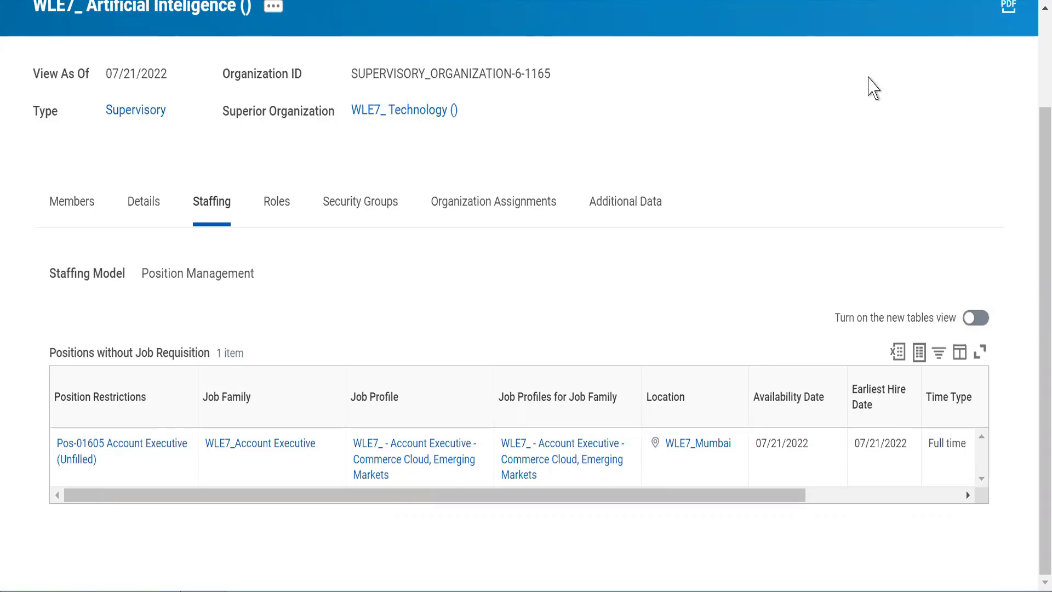
scroll(384, 55, up, 2)
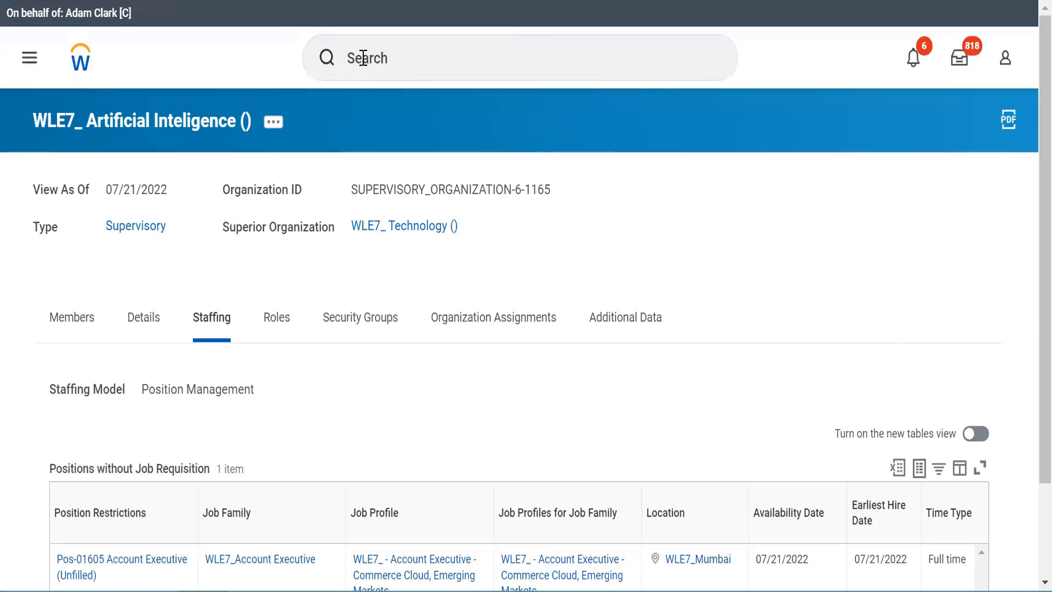
Step: Start the View Open Positions report, browse its Organization prompt, then cancel without running it
click(364, 57)
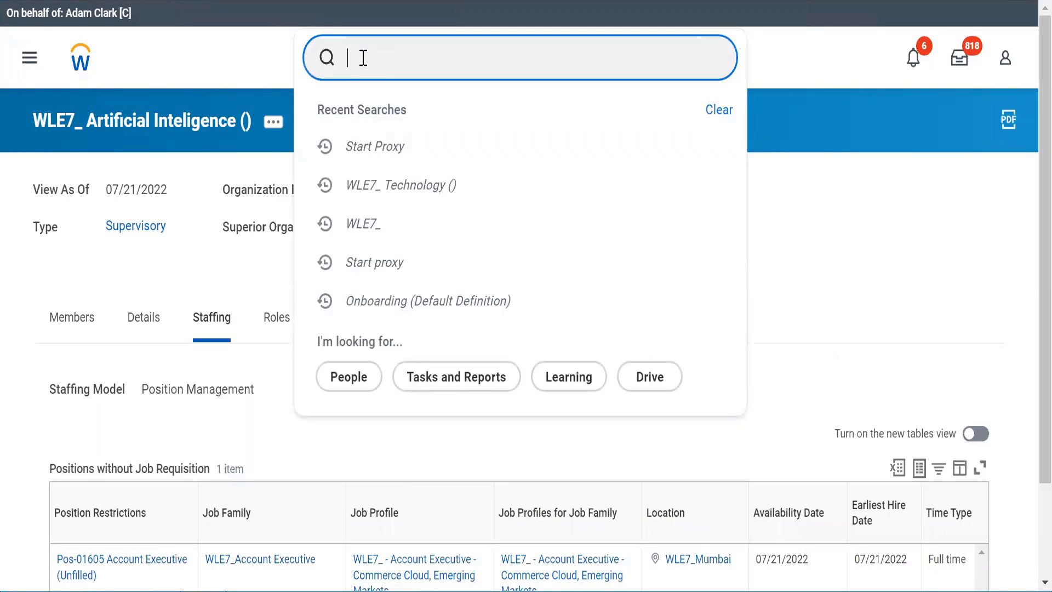
text(view open)
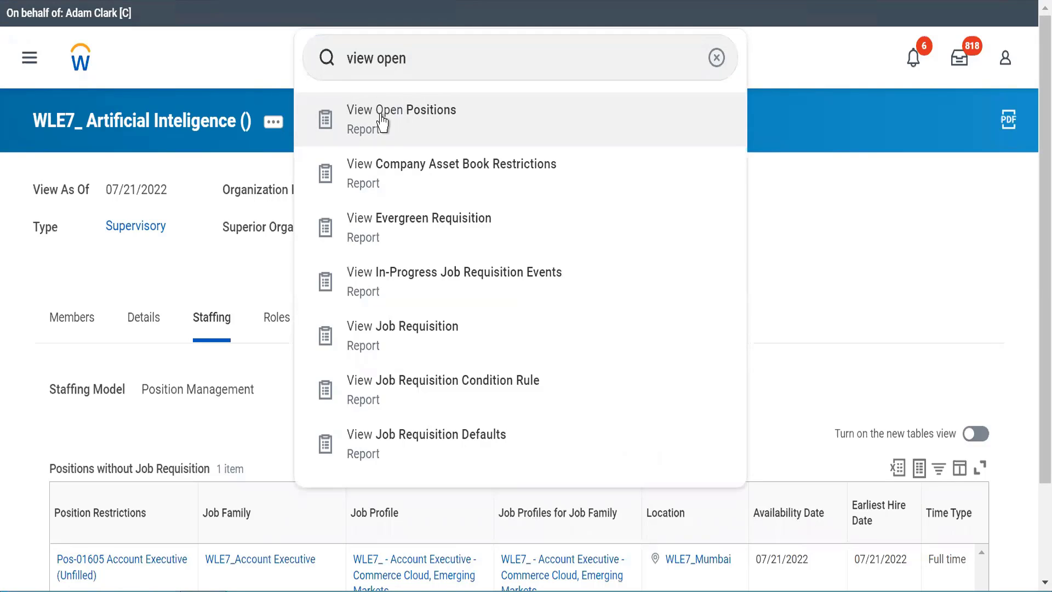
click(382, 122)
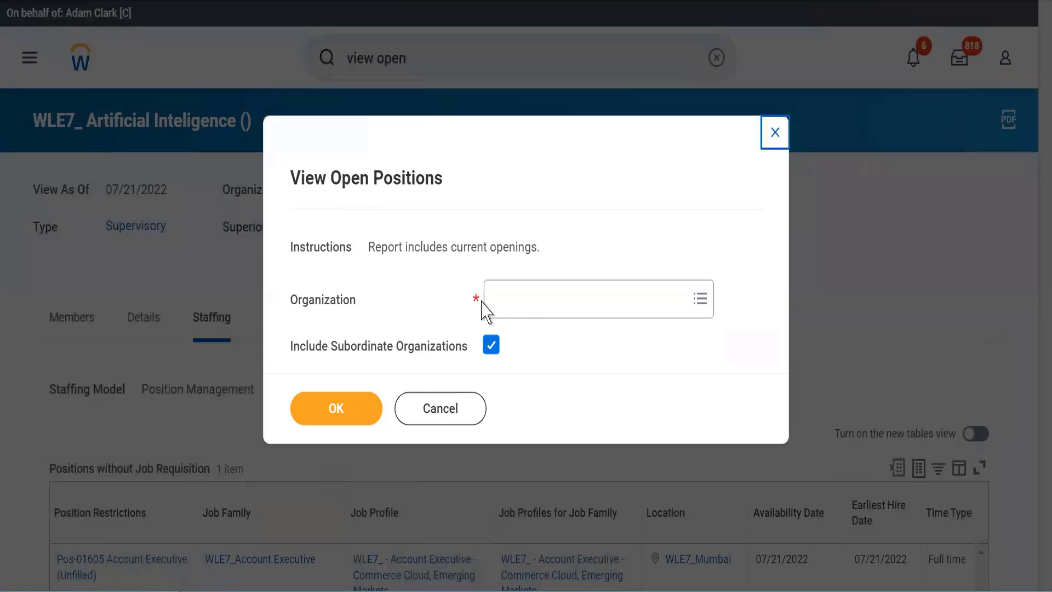
click(542, 300)
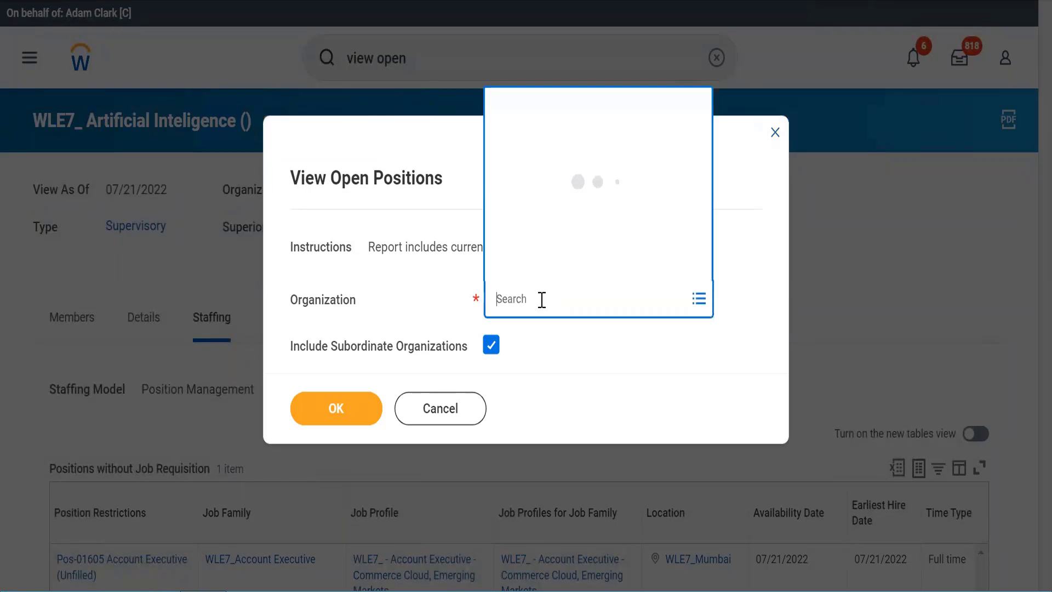
click(418, 305)
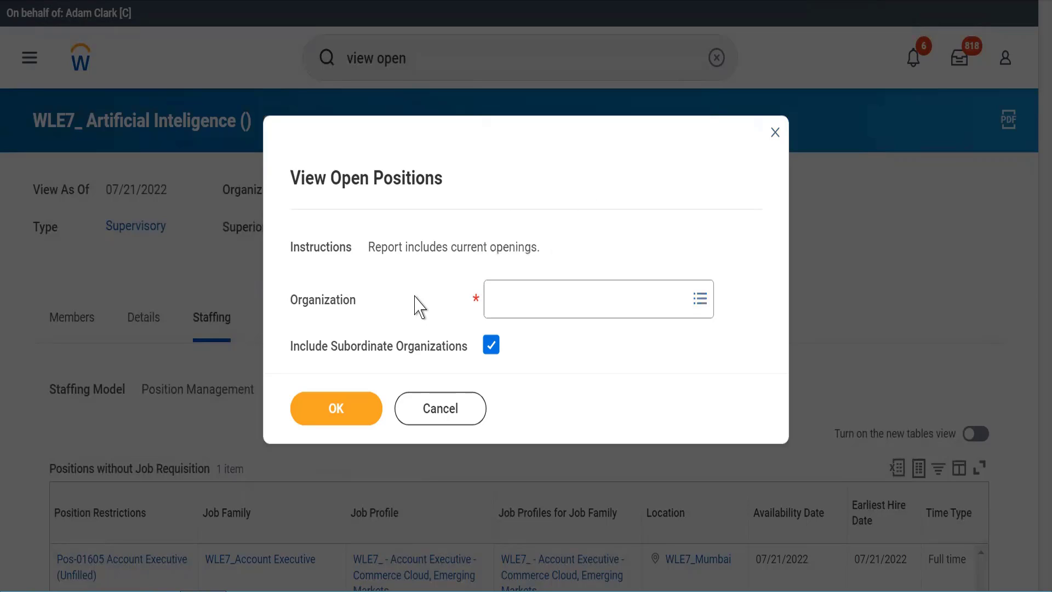
click(409, 423)
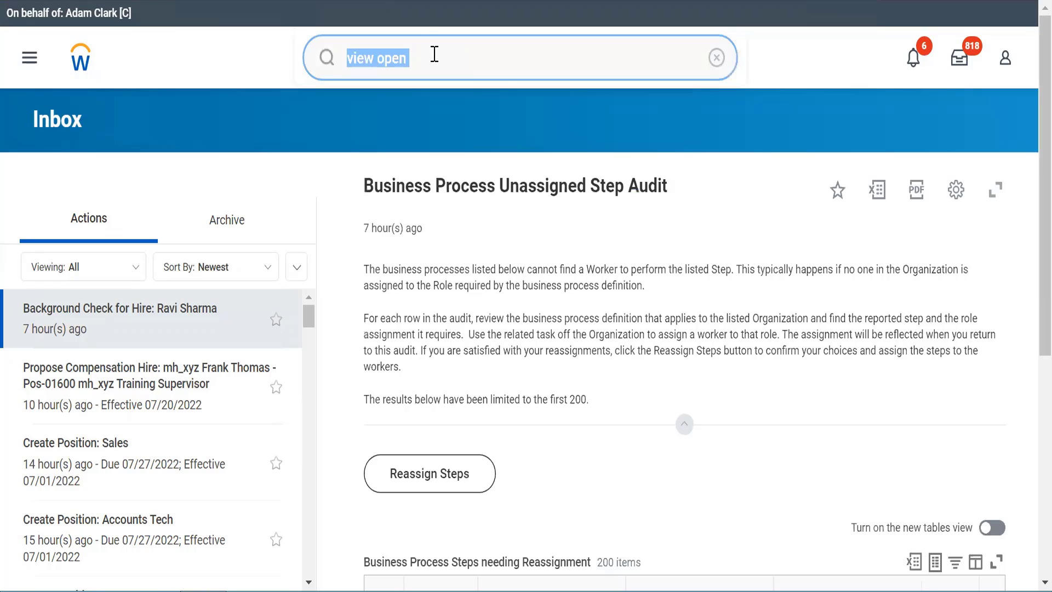
Step: Search for 'stop proxy' and open the Stop Proxy task
text(start proxy)
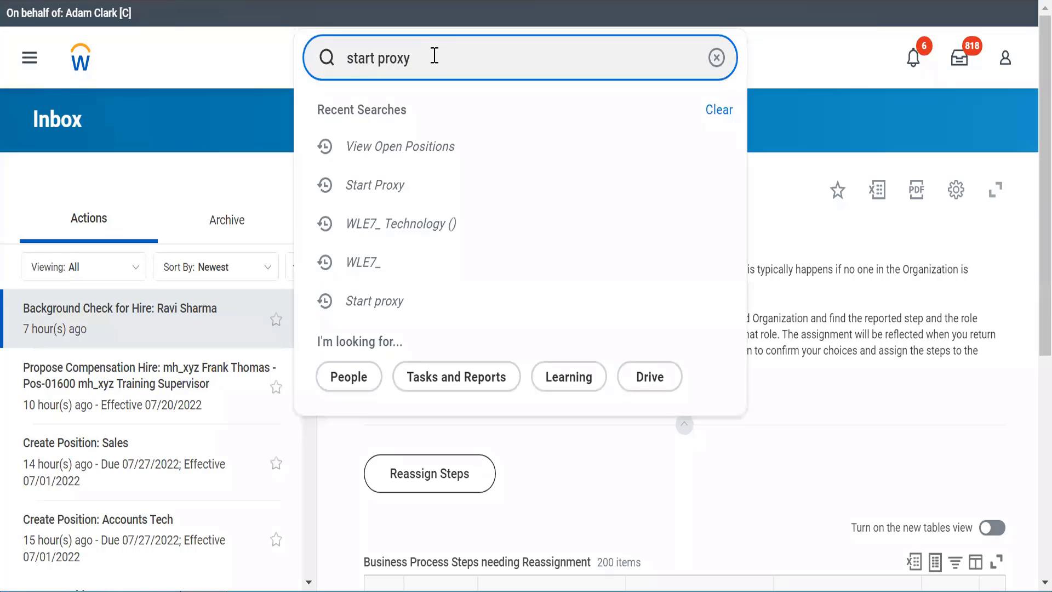
key(BackSpace)
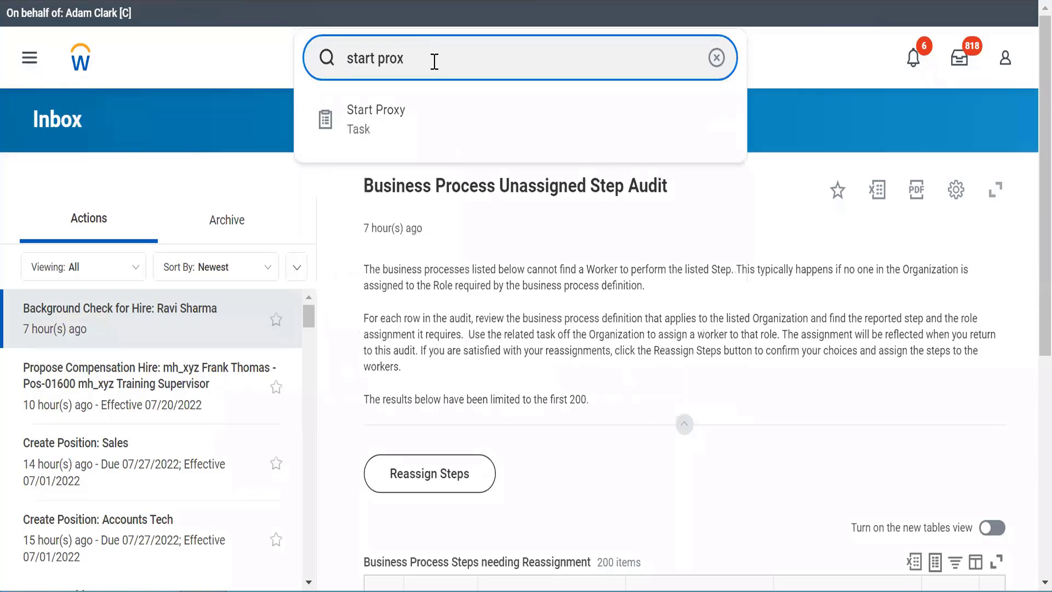
key(BackSpace)
key(BackSpace)
key(BackSpace)
key(BackSpace)
key(BackSpace)
key(BackSpace)
key(BackSpace)
key(BackSpace)
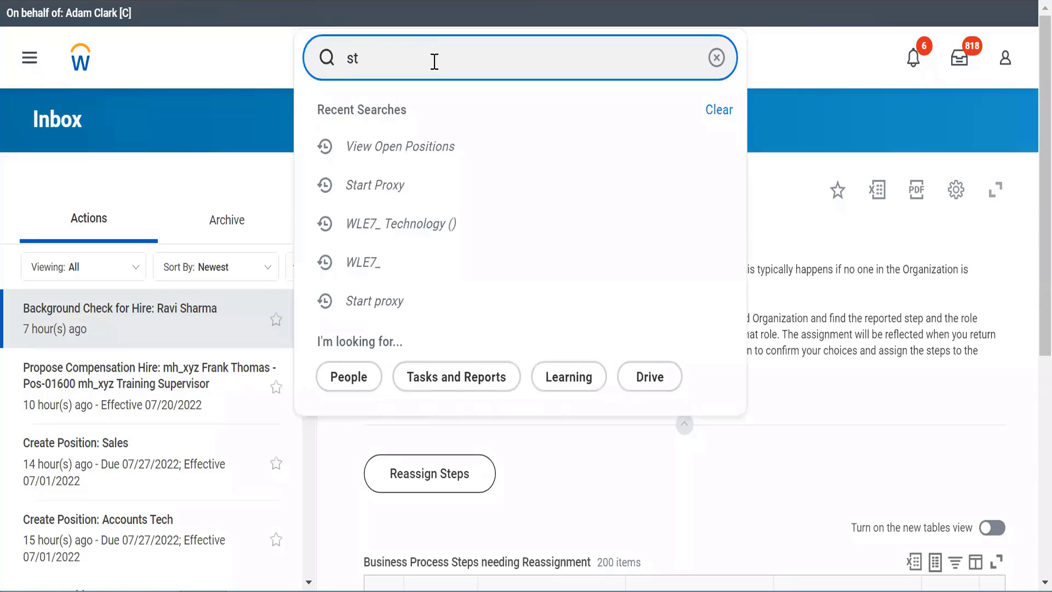
text(op proxy)
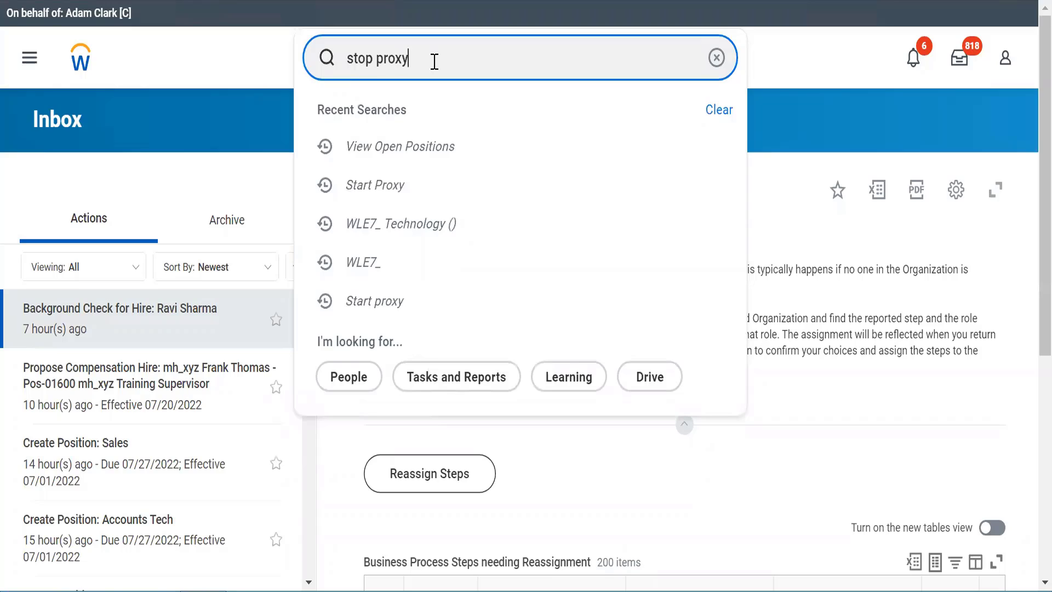
key(Return)
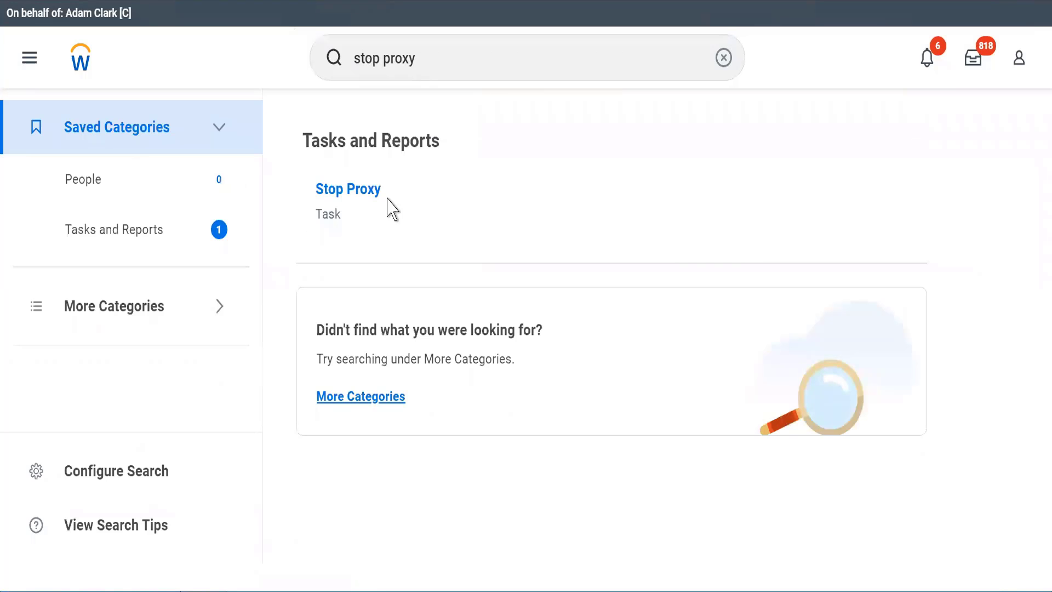
click(337, 195)
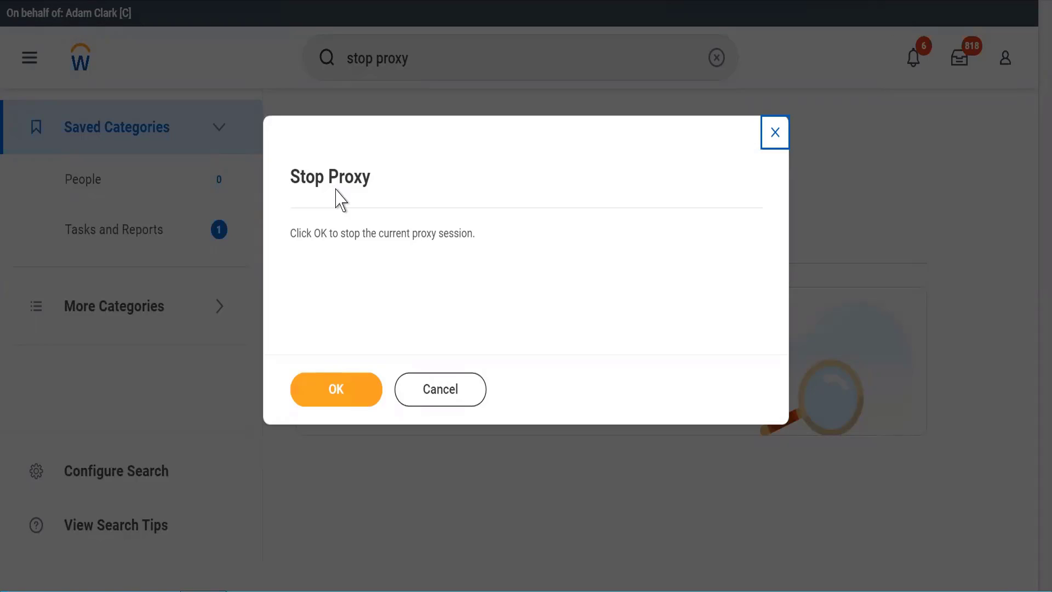
Step: Confirm ending the proxy session with OK
click(321, 384)
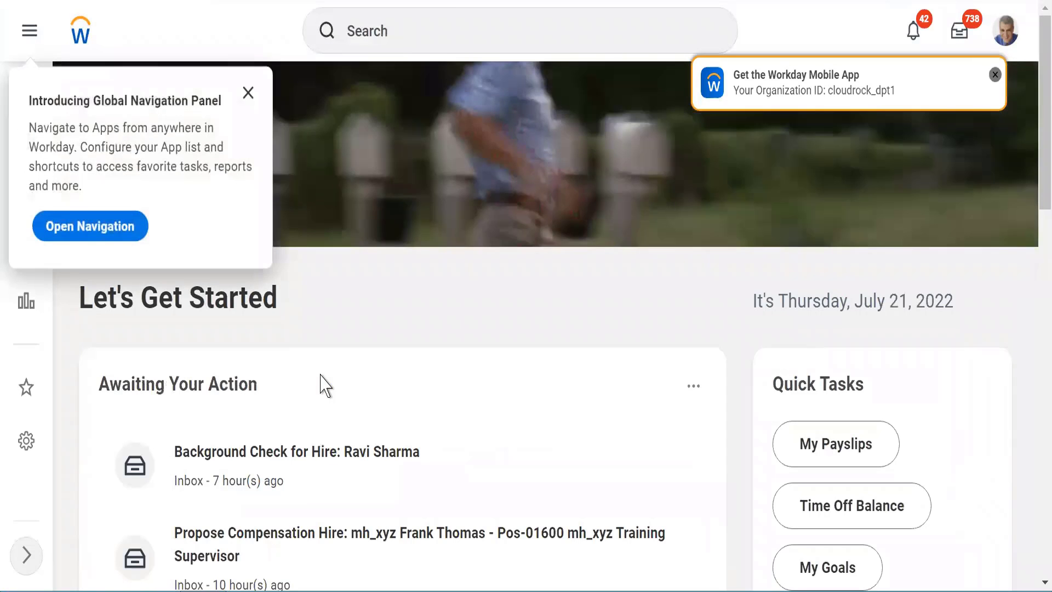
Step: Dismiss the navigation popup and app notice, try 'BP: open' and 'BP: posi' searches, then clear the search
click(246, 94)
click(479, 41)
text(BP: )
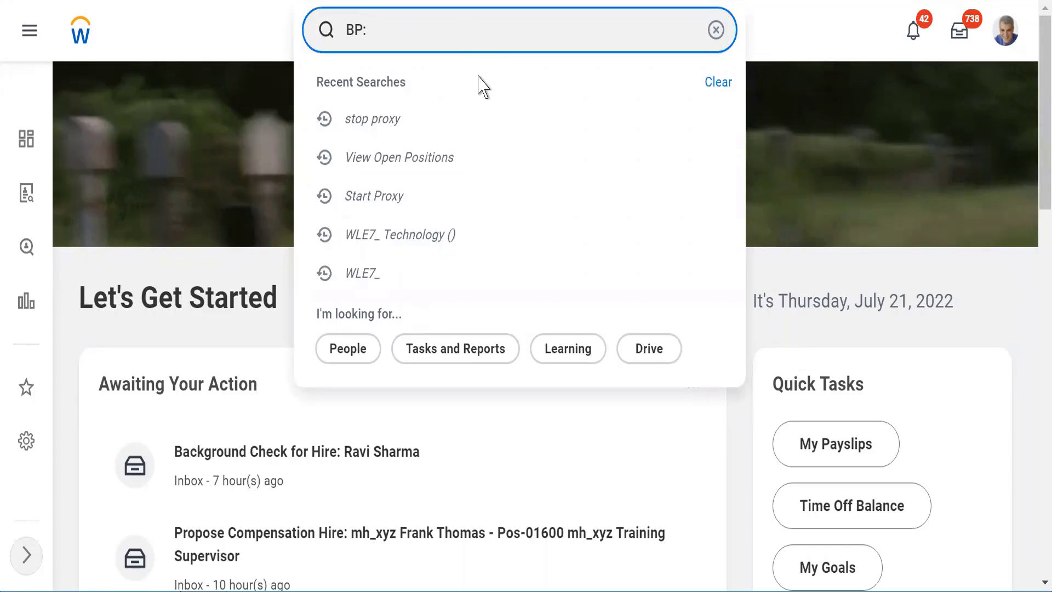
text(open)
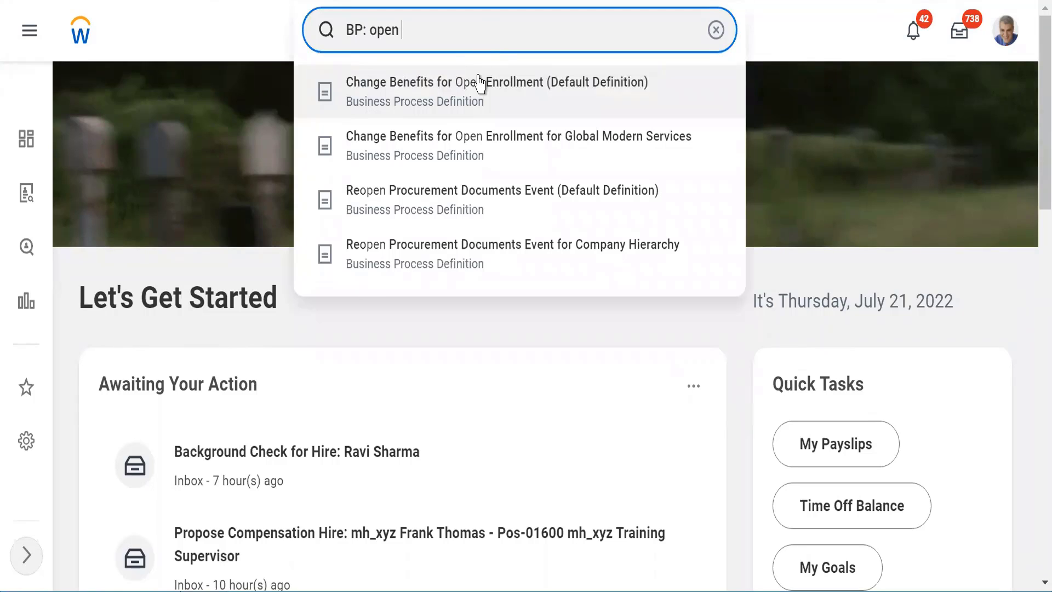
key(BackSpace)
key(BackSpace)
key(BackSpace)
key(BackSpace)
key(BackSpace)
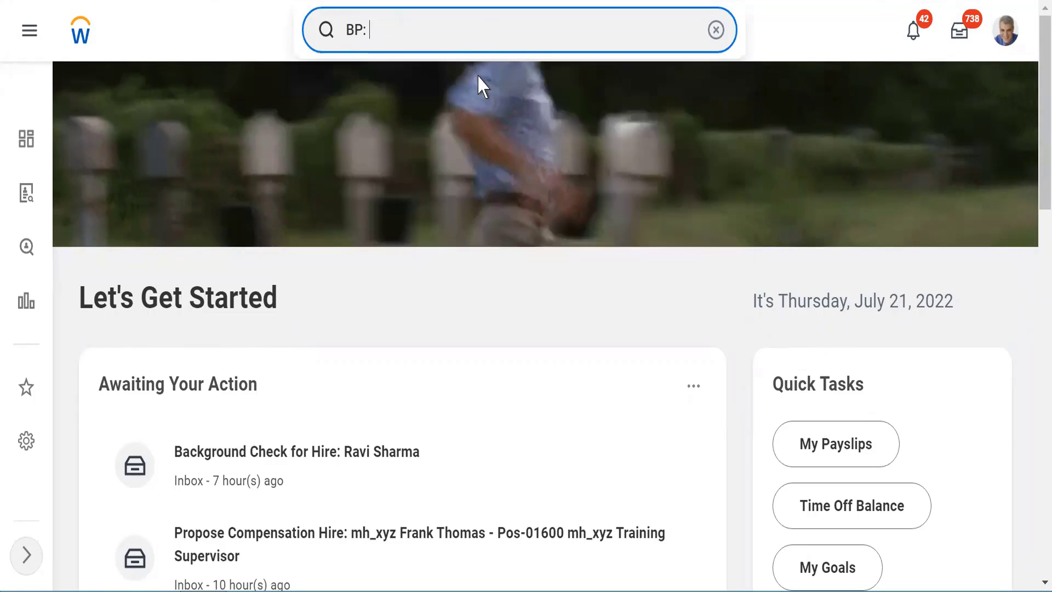
text(posi)
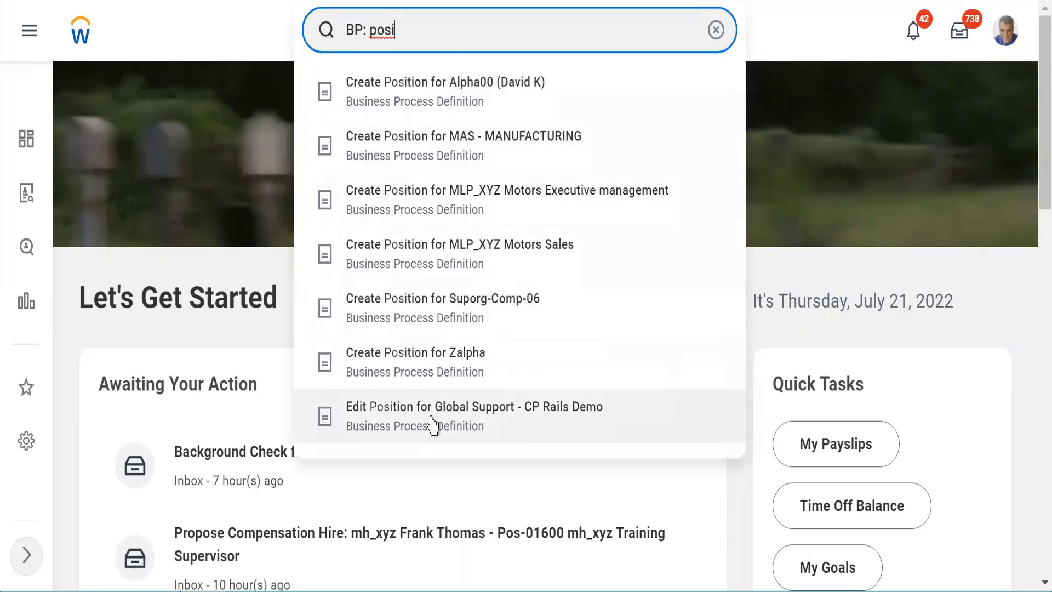
triple_click(416, 26)
key(BackSpace)
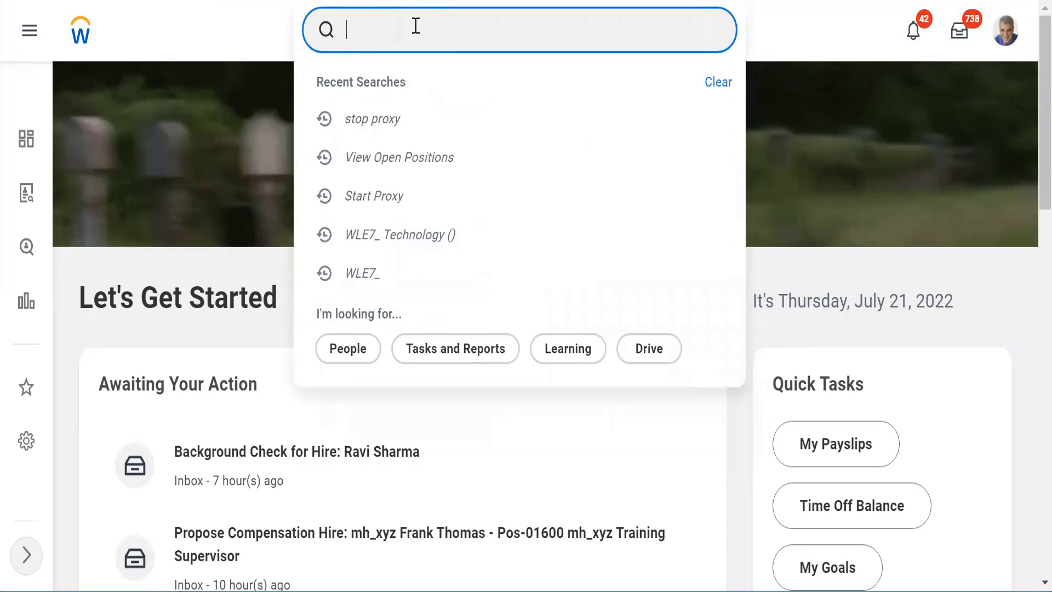
click(193, 42)
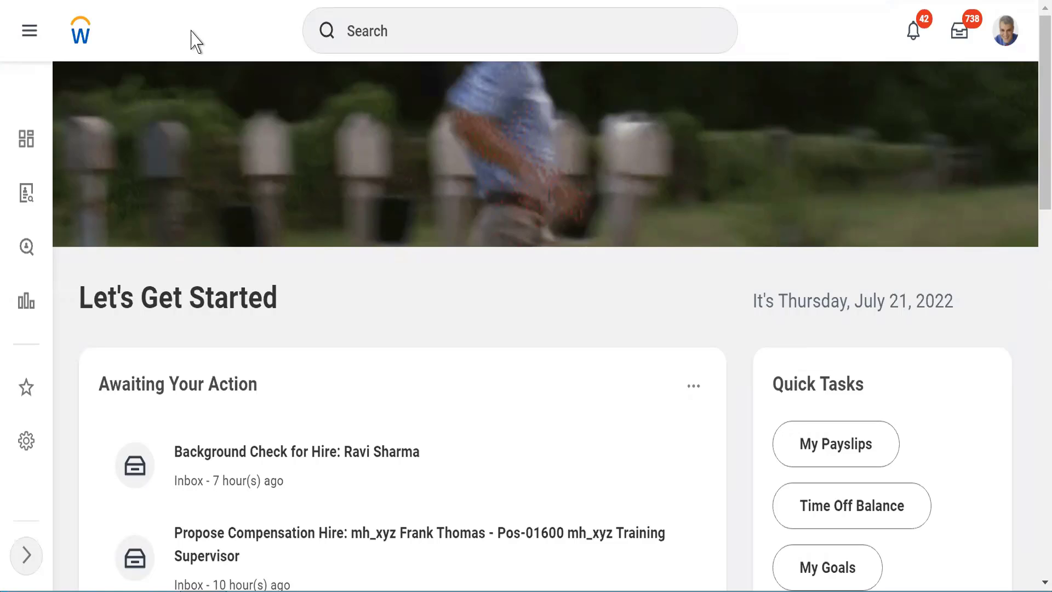
click(375, 33)
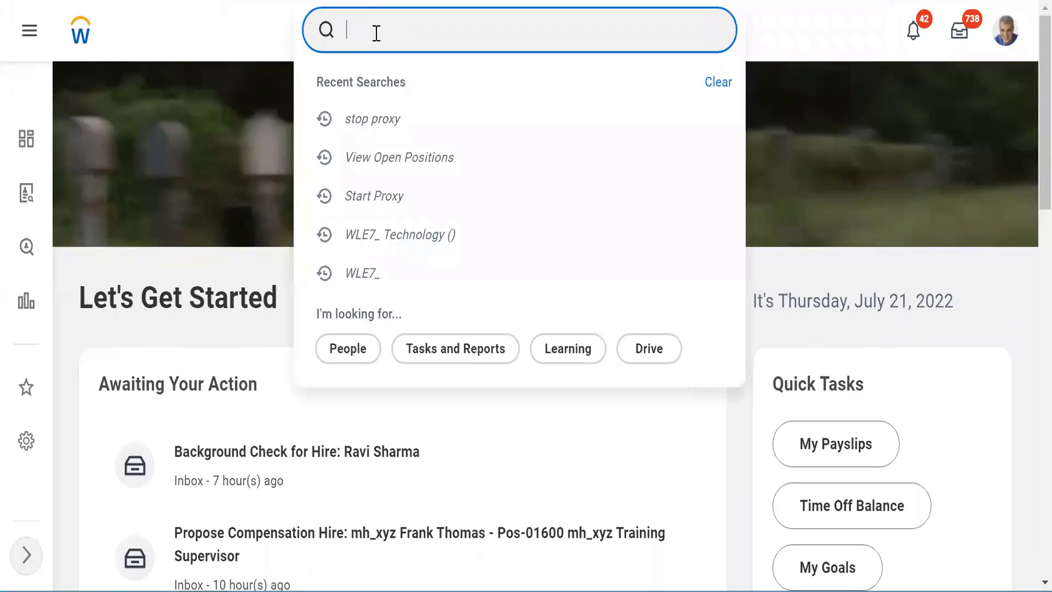
text(cre job req)
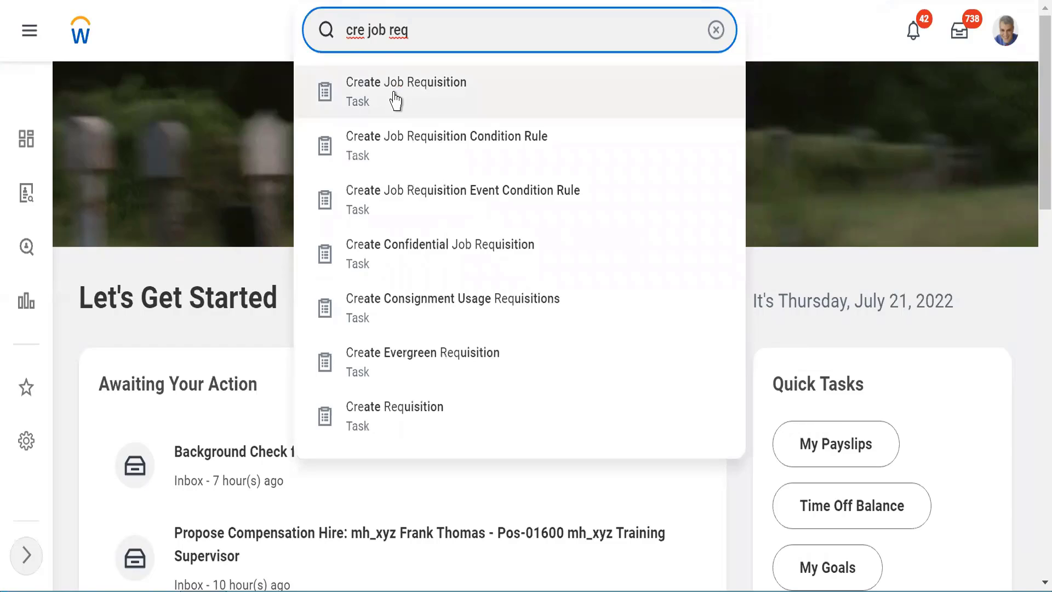
click(391, 95)
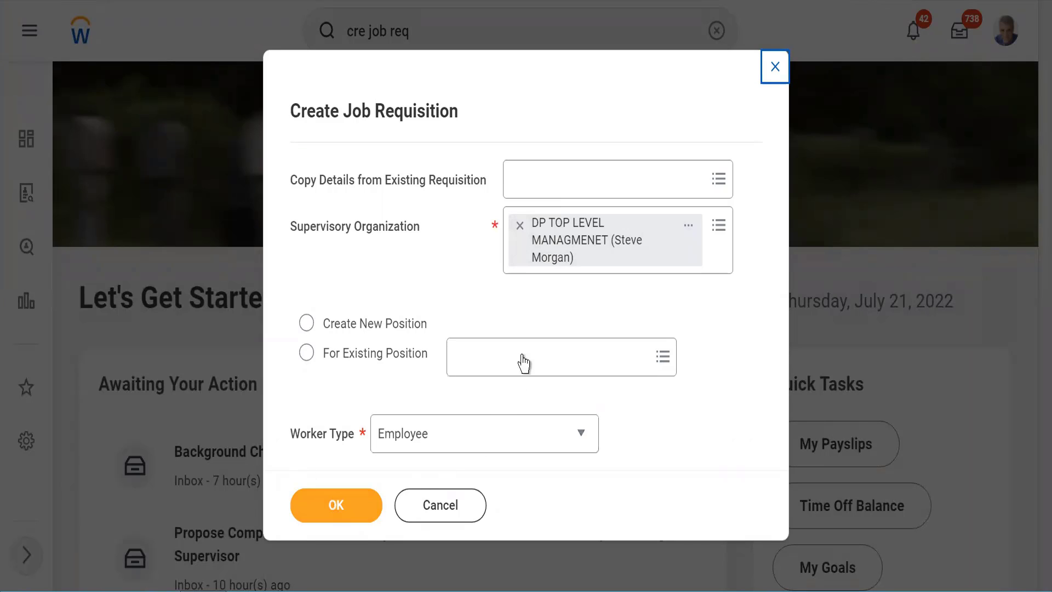
click(525, 311)
Step: Cancel the job requisition form unsaved and launch Create External Career Site by searching 'cre external si'
click(422, 510)
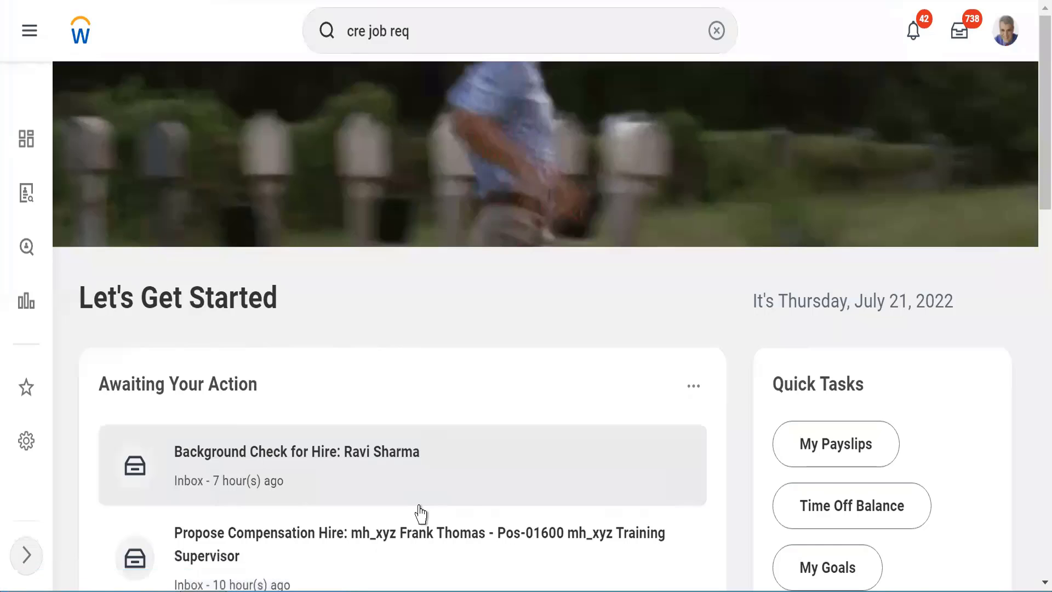
click(384, 27)
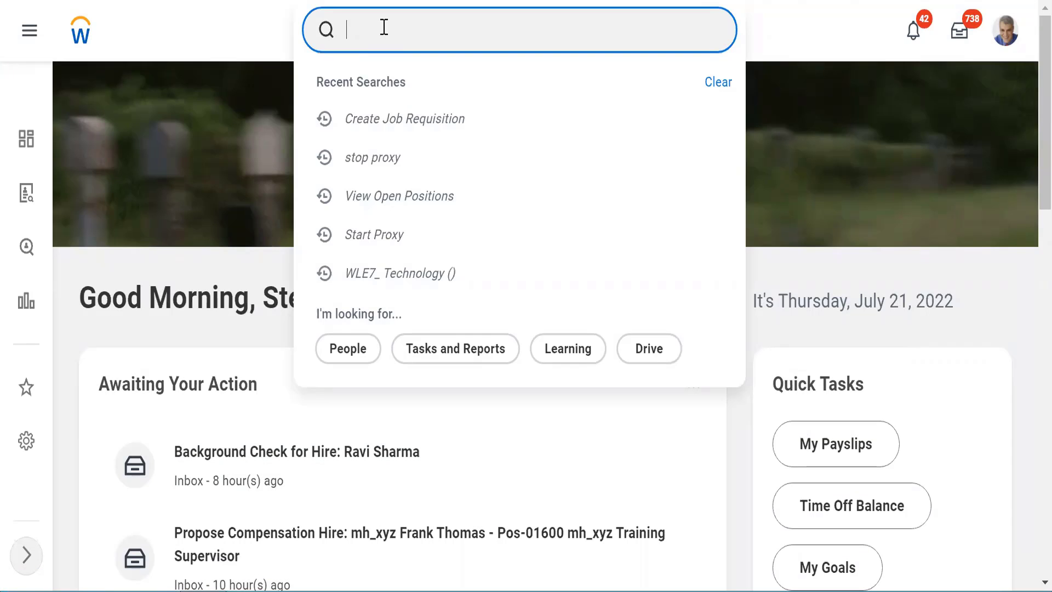
text(cre external side)
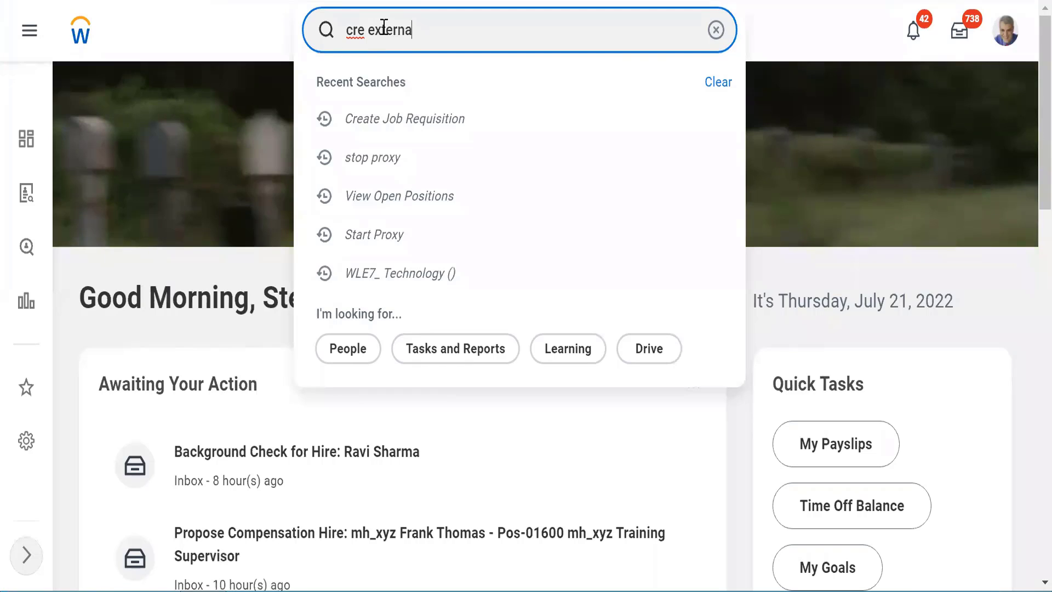
key(BackSpace)
key(BackSpace)
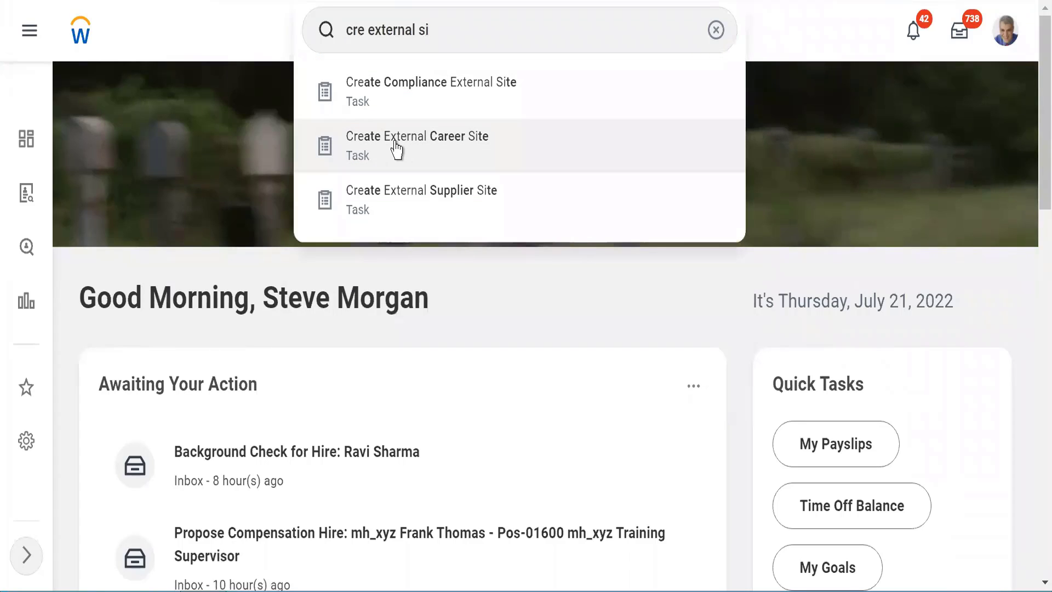
click(394, 143)
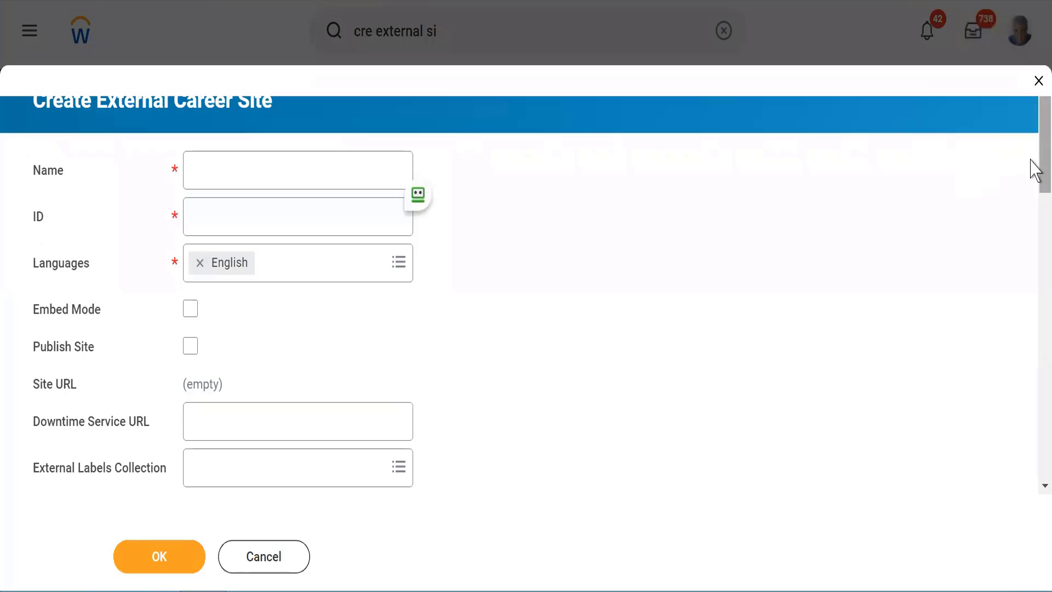
Step: Scroll down through the blank Create External Career Site form's sections and back to the top
scroll(1033, 203, down, 5)
scroll(1034, 241, down, 4)
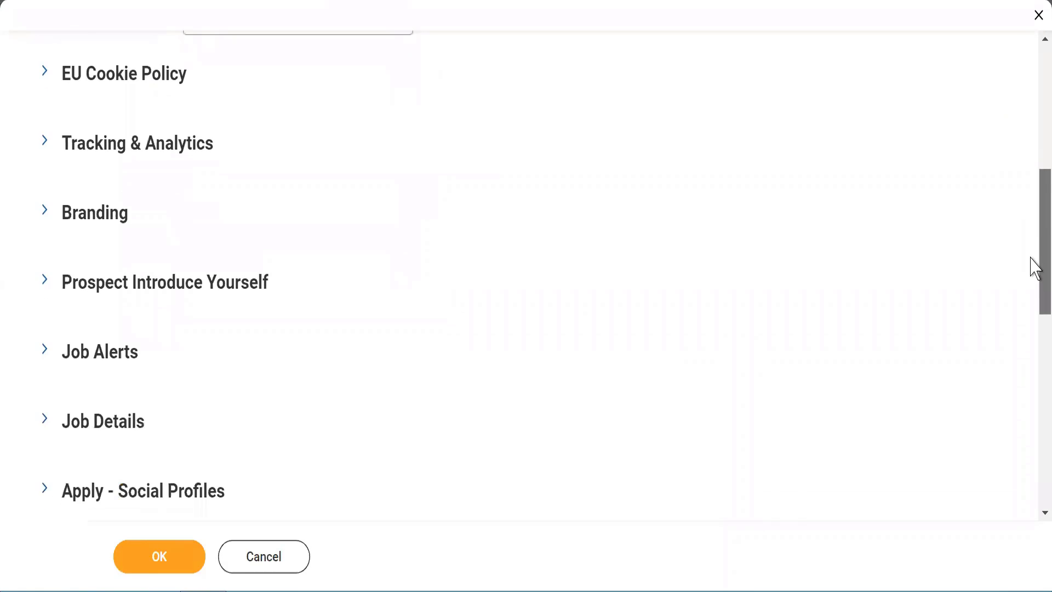
scroll(1034, 219, up, 4)
scroll(1034, 164, up, 5)
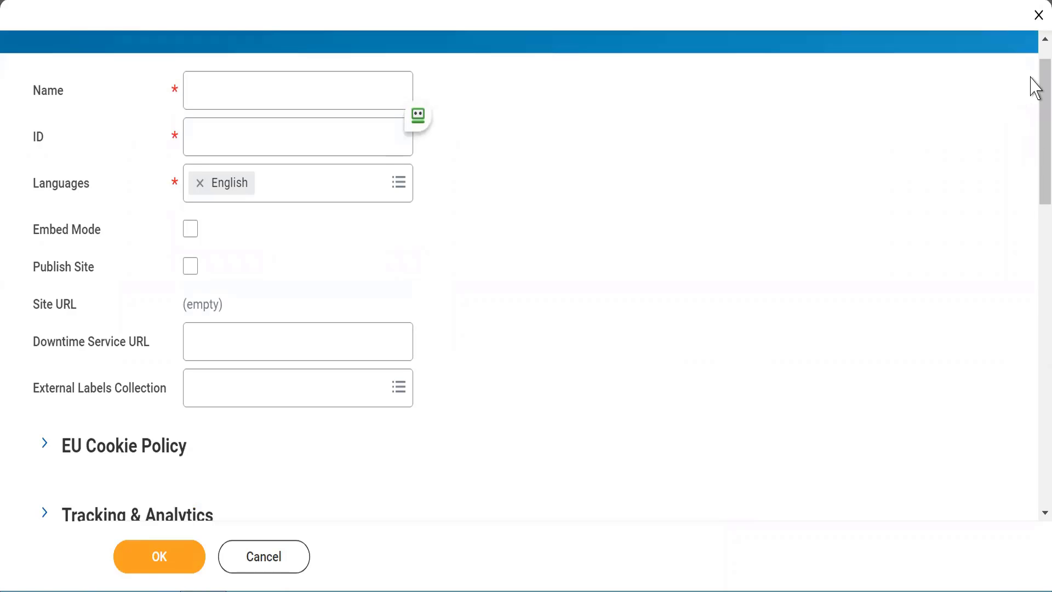
scroll(1031, 63, up, 1)
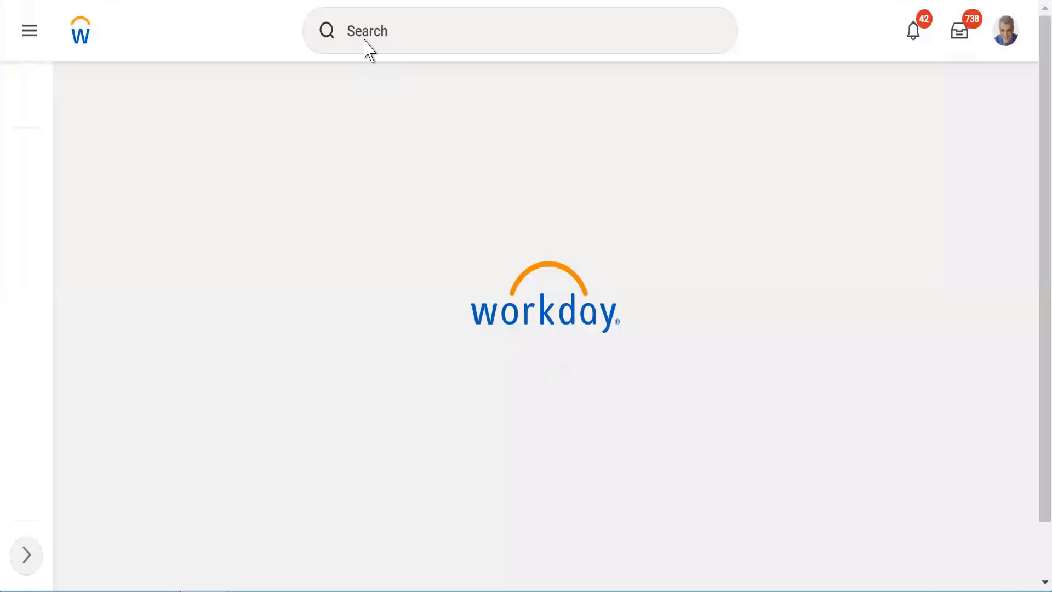
Step: Find the Edit External Career Site task with an 'edit car' search and open Global Careers for editing
click(365, 38)
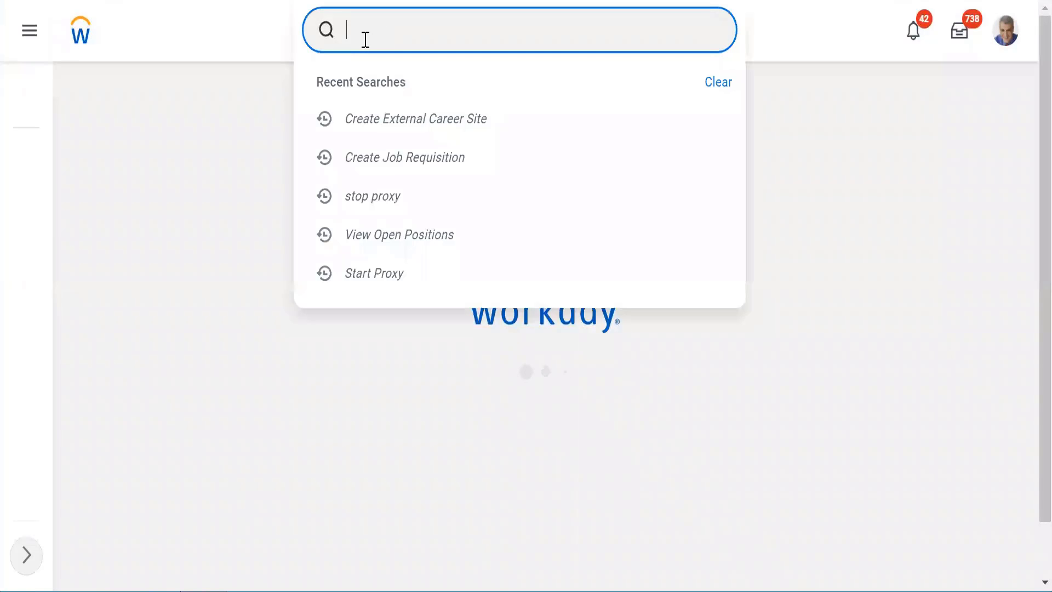
text(edit car)
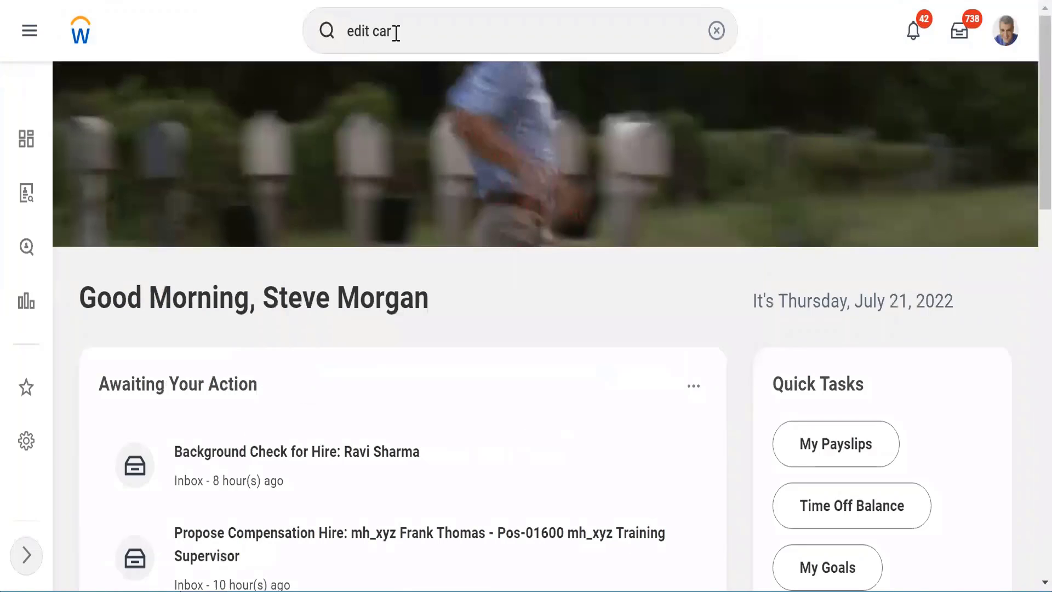
click(420, 28)
text(e)
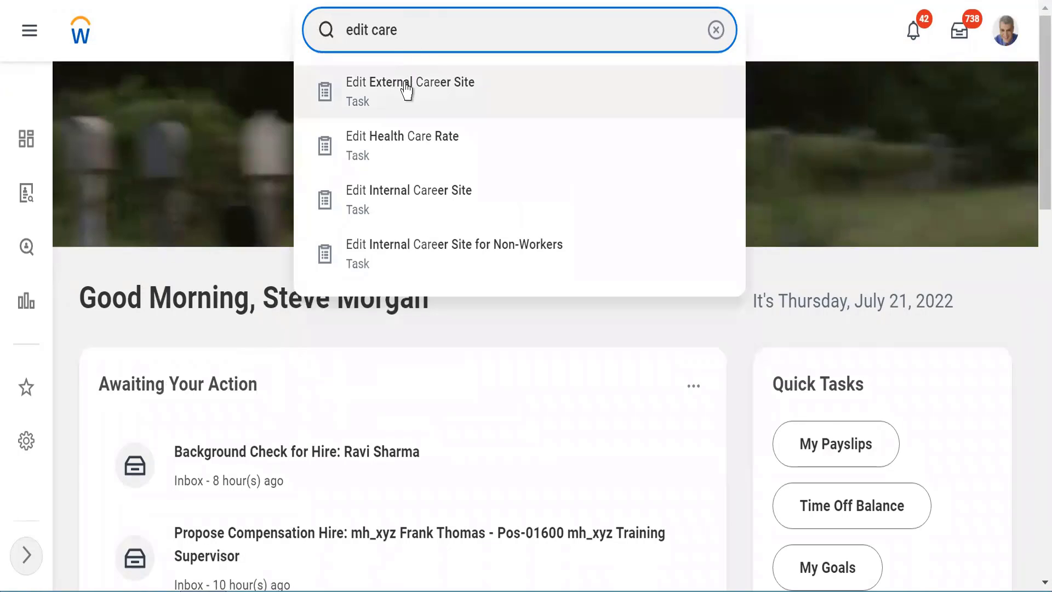
click(406, 89)
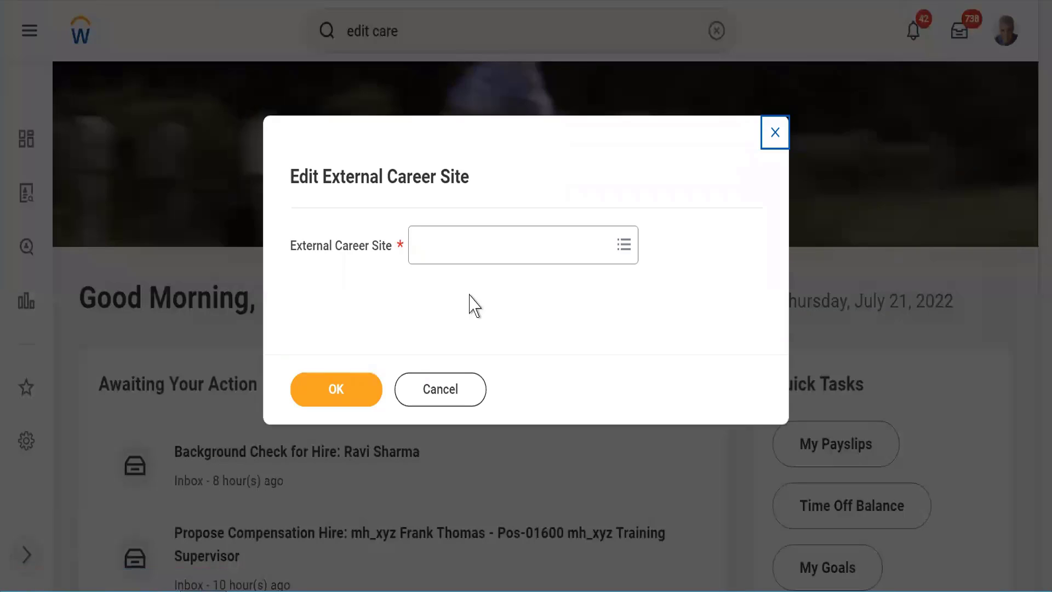
click(448, 257)
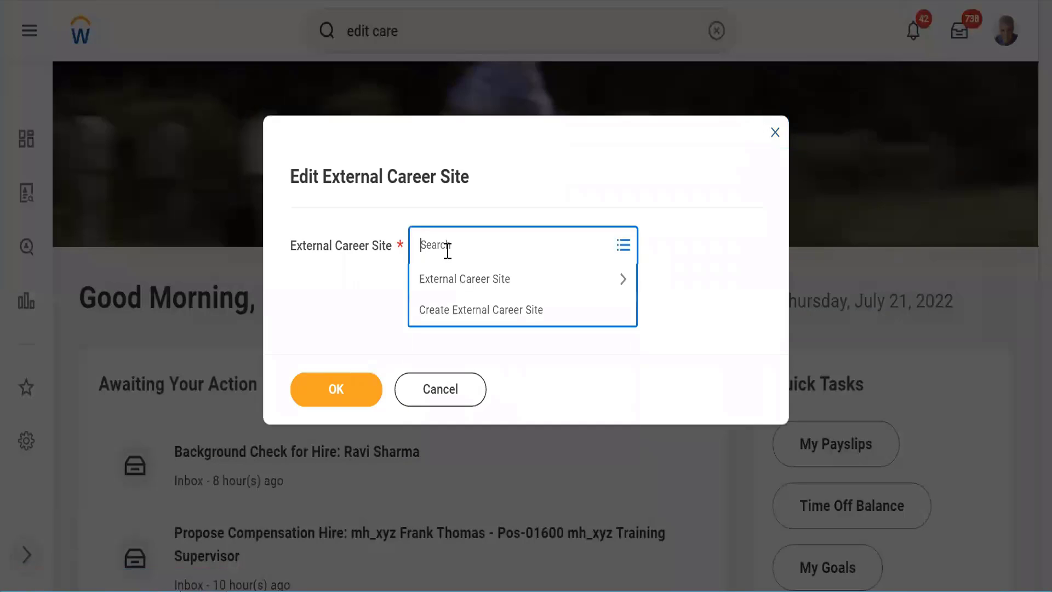
click(453, 281)
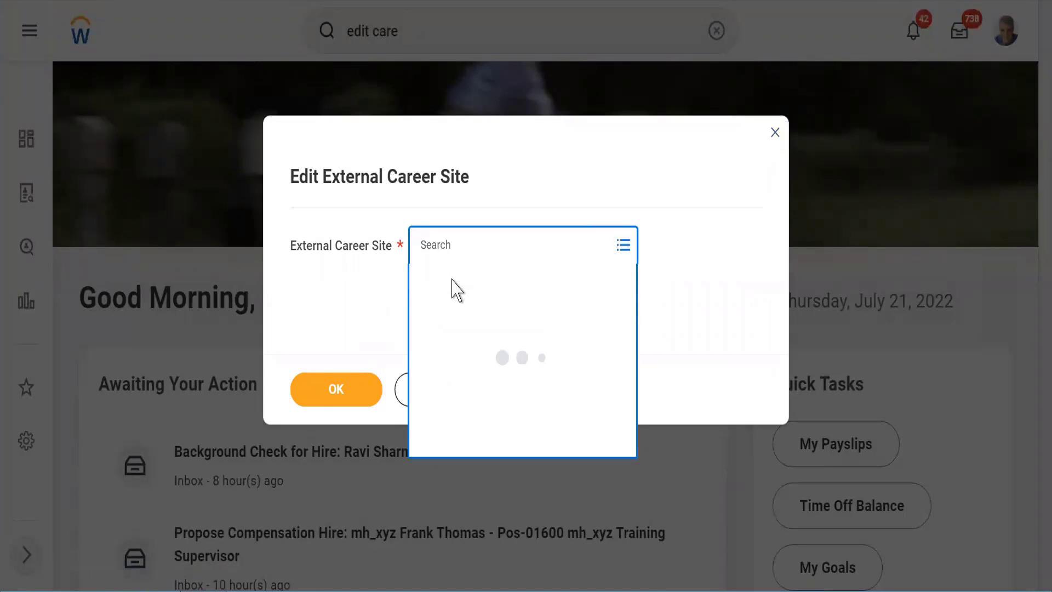
click(426, 380)
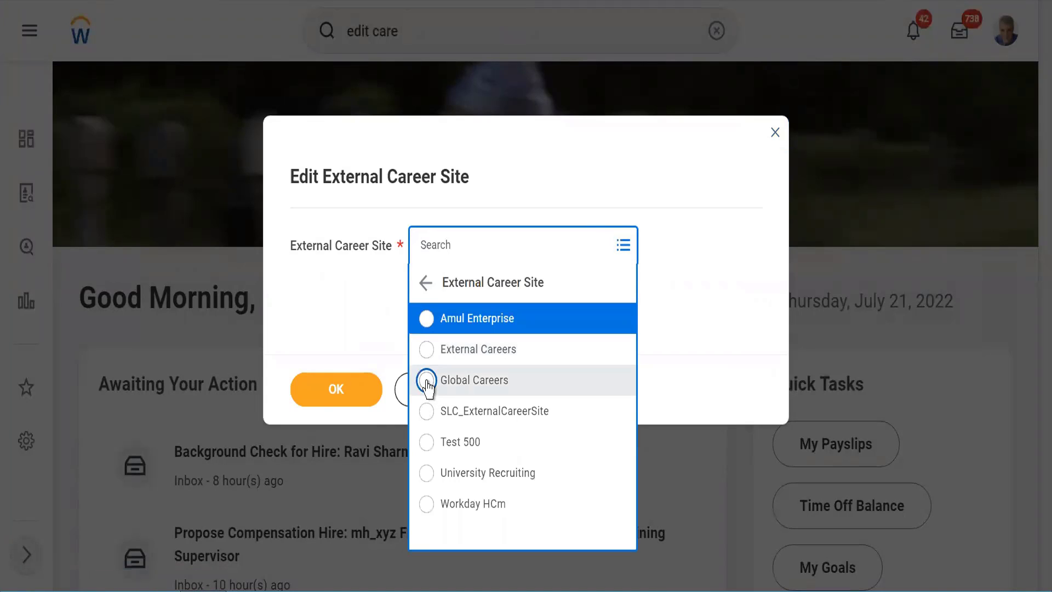
click(337, 391)
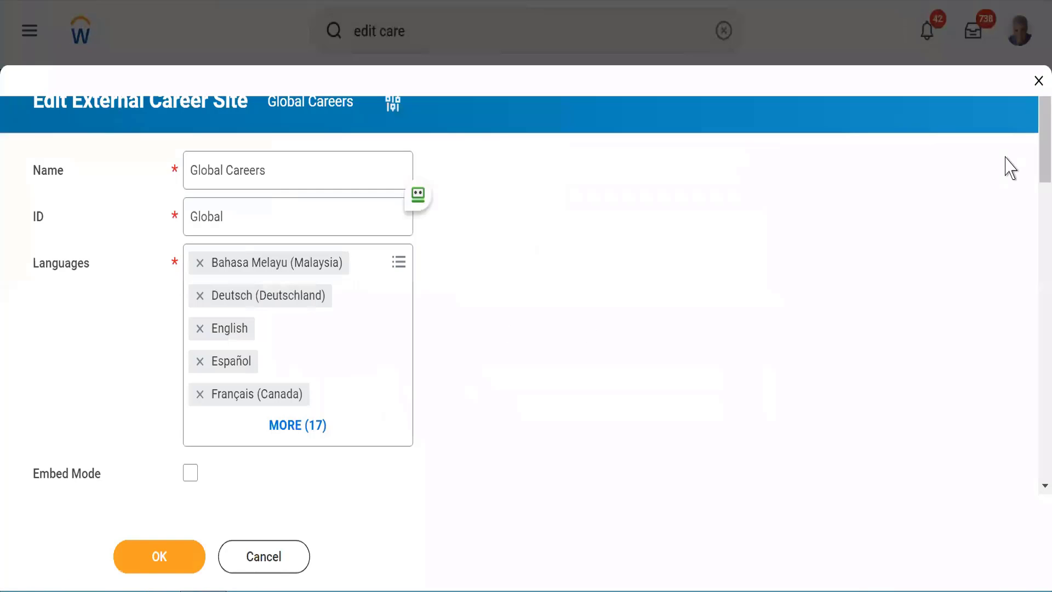
Step: Scroll to the Site URL field and copy the Global Careers site address
drag(1033, 165, 1027, 211)
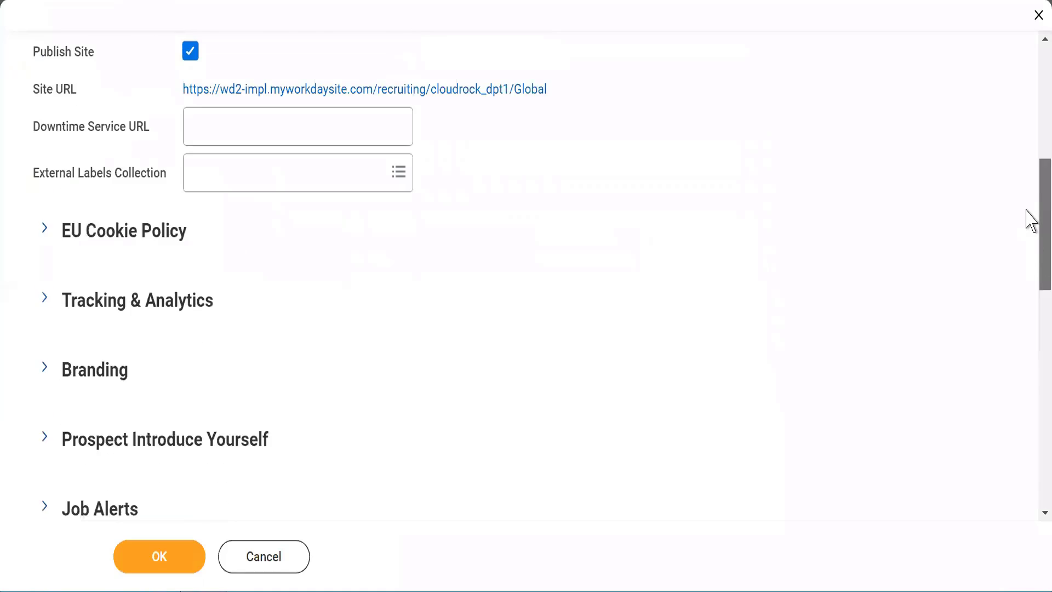
scroll(1026, 210, up, 2)
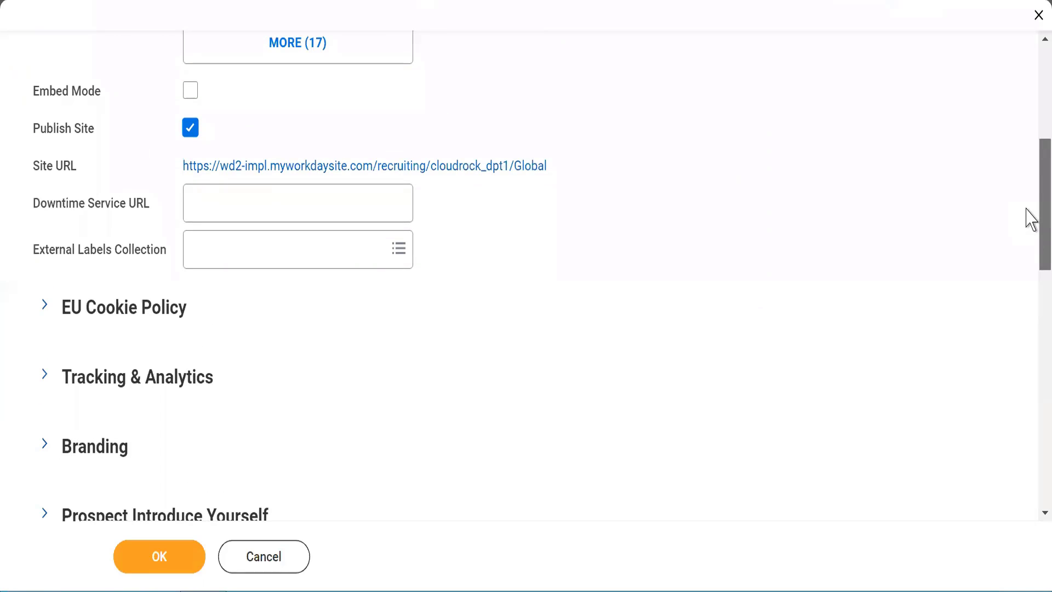
right_click(478, 170)
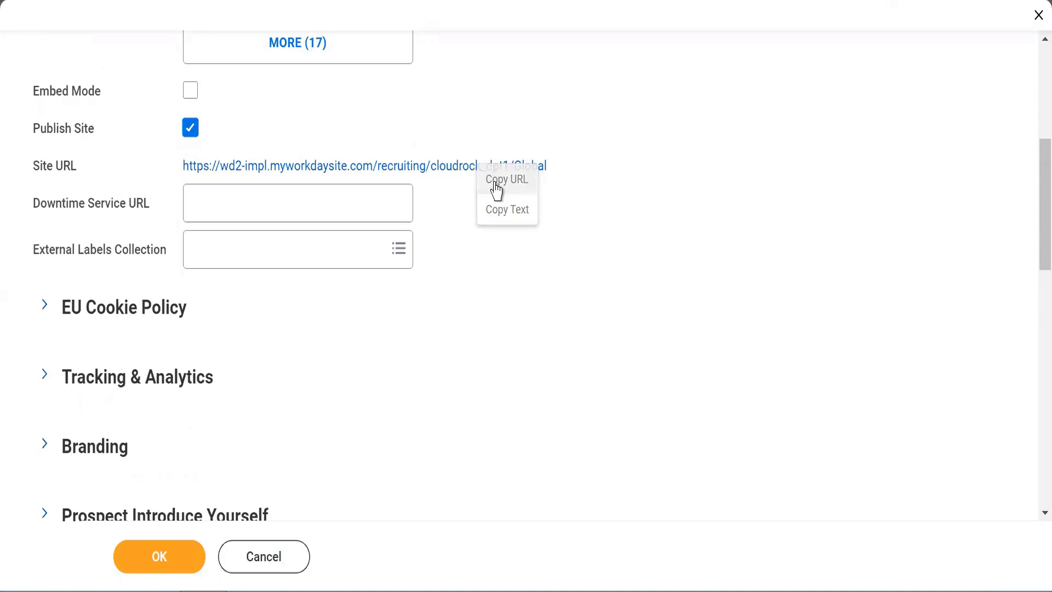
click(496, 184)
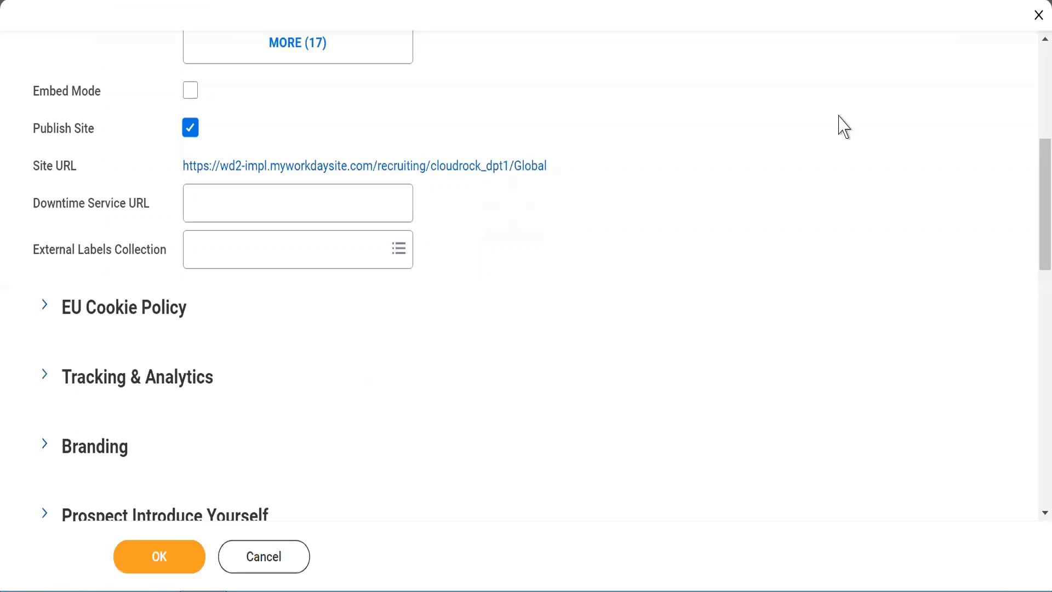
scroll(1035, 70, up, 7)
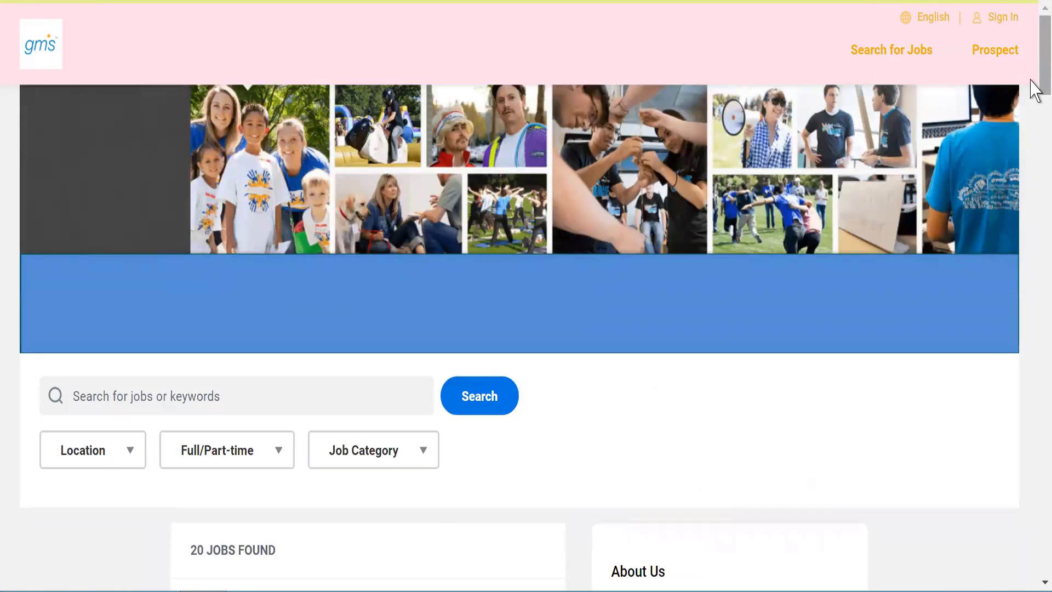
drag(1035, 90, 1031, 57)
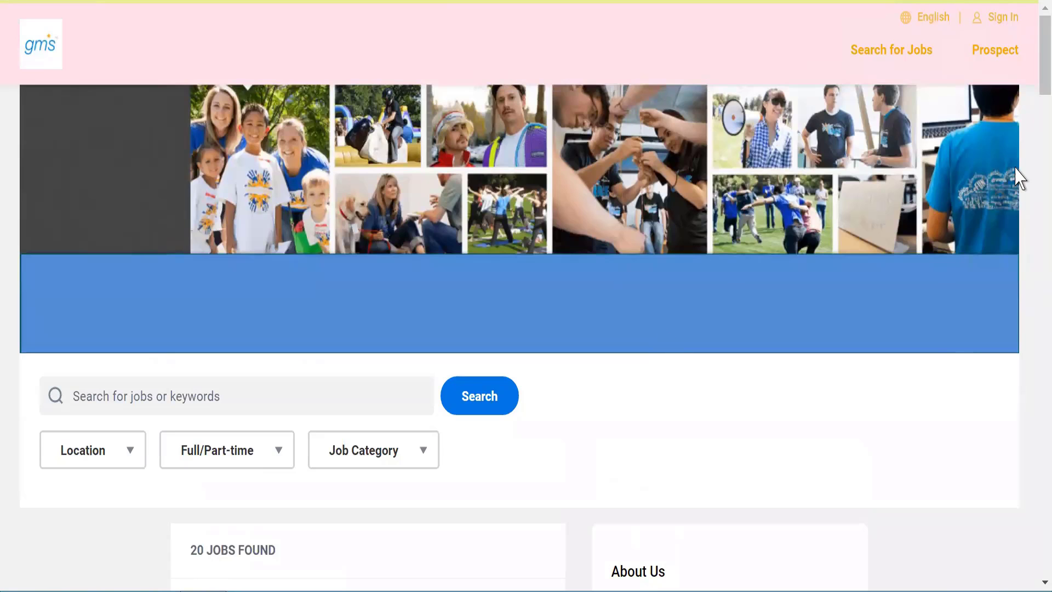
drag(1031, 71, 1026, 11)
mouse_move(339, 4)
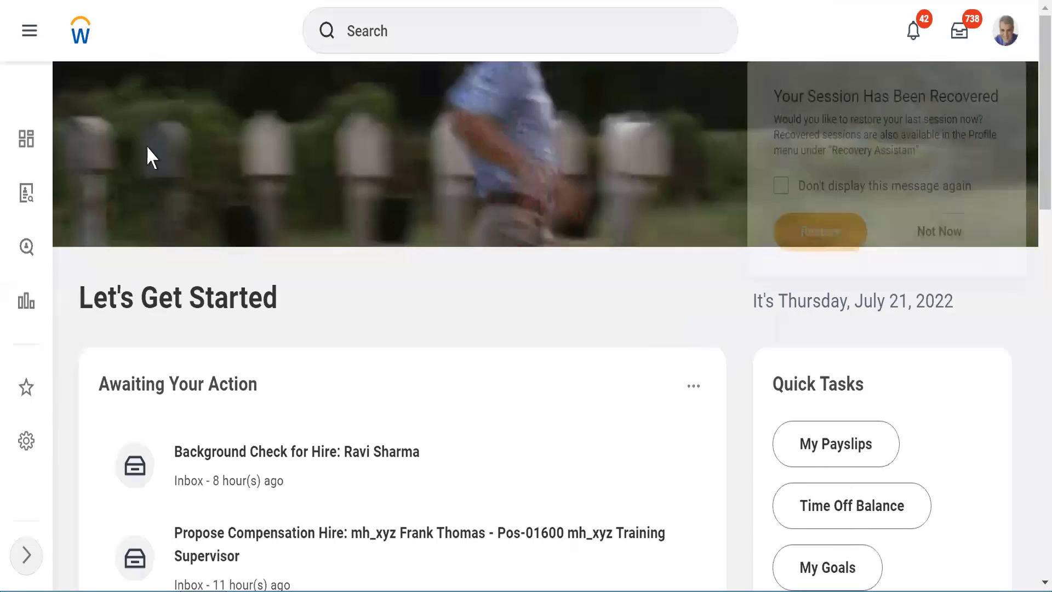
Step: Decline the session-recovery offer with Not Now
click(939, 233)
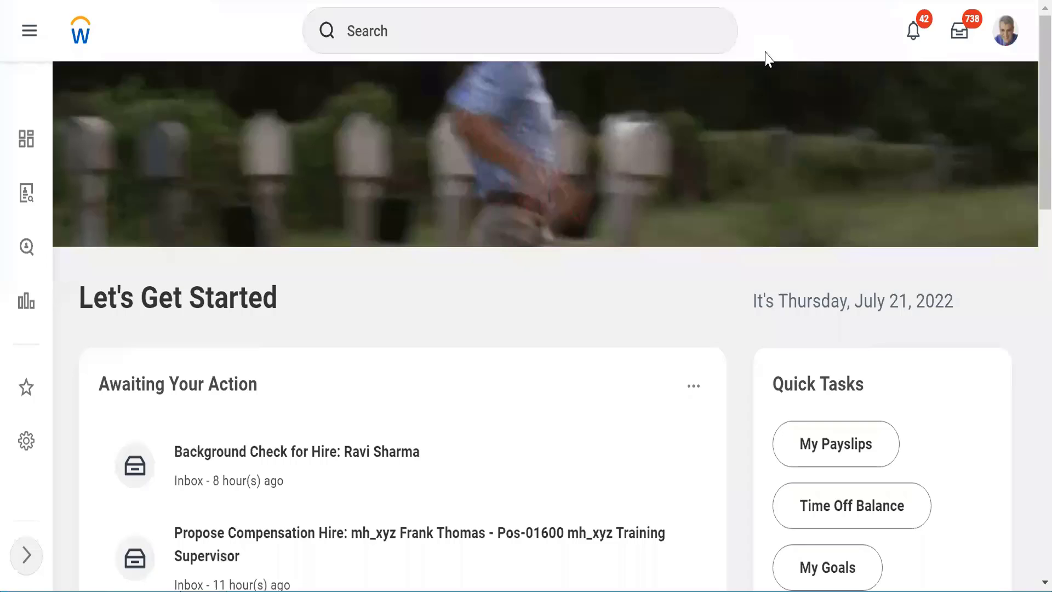
Step: Switch to the Word course outline and highlight Chapter 4 items 30–32, including compensation Grades
key(alt+Tab)
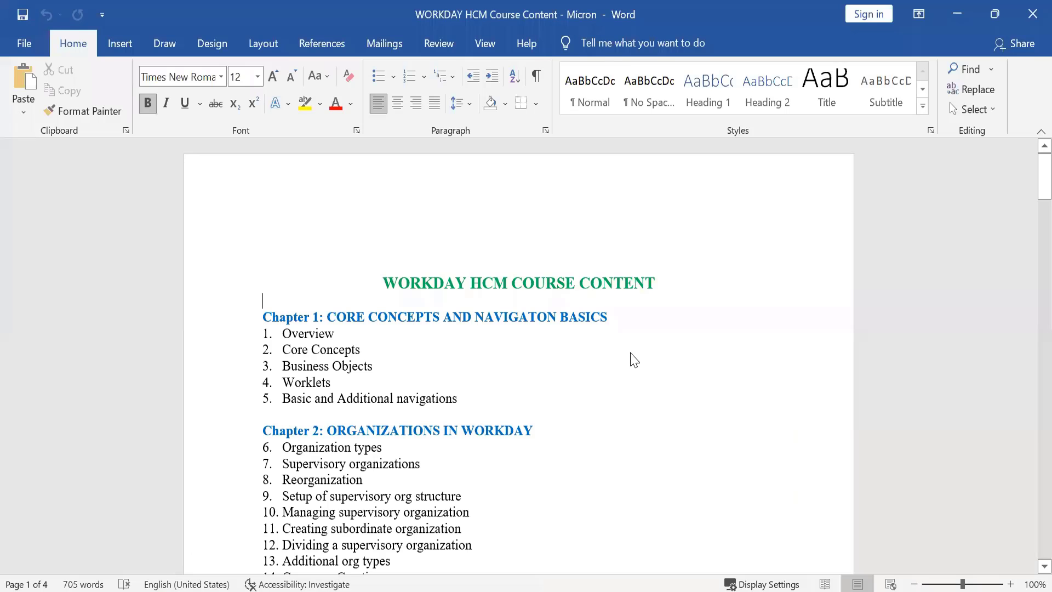
key(Down)
key(Down)
key(Down)
key(Down)
key(Down)
key(Down)
key(Down)
key(Down)
key(Down)
key(Down)
key(Down)
key(Down)
key(Down)
key(Down)
key(Down)
key(Down)
key(Down)
key(Down)
key(Down)
key(Down)
key(Down)
key(Down)
key(Down)
key(Down)
key(Down)
key(Down)
key(Down)
key(Down)
key(Down)
key(Down)
key(Down)
key(Down)
key(Down)
key(Down)
key(Down)
key(Down)
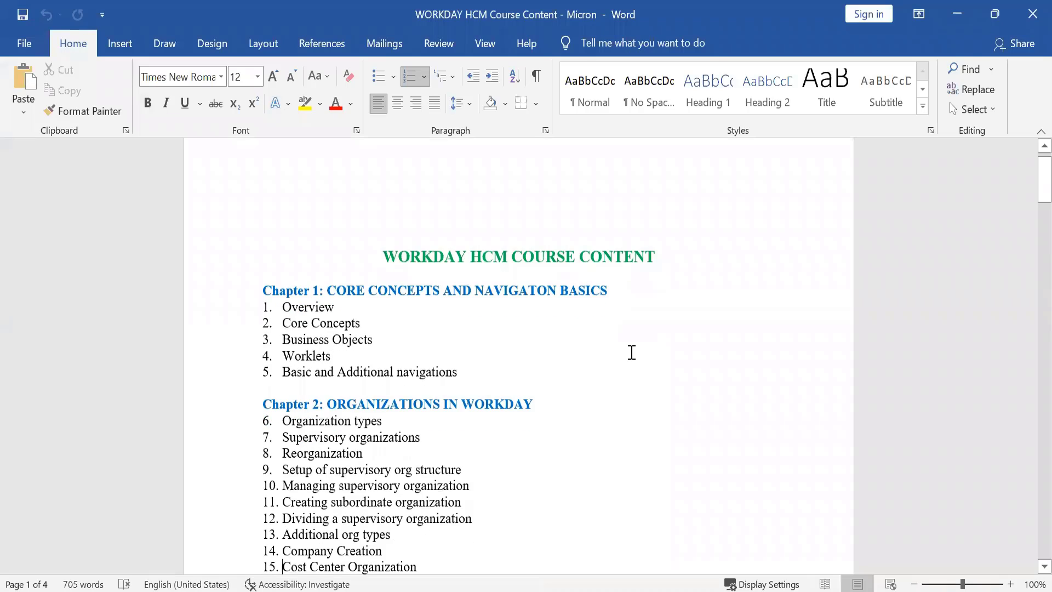
key(Down)
key(Down)
key(Down)
key(Down)
key(Down)
key(Down)
key(Down)
key(Down)
key(Down)
key(Down)
key(Down)
key(Down)
key(Down)
key(Down)
key(Down)
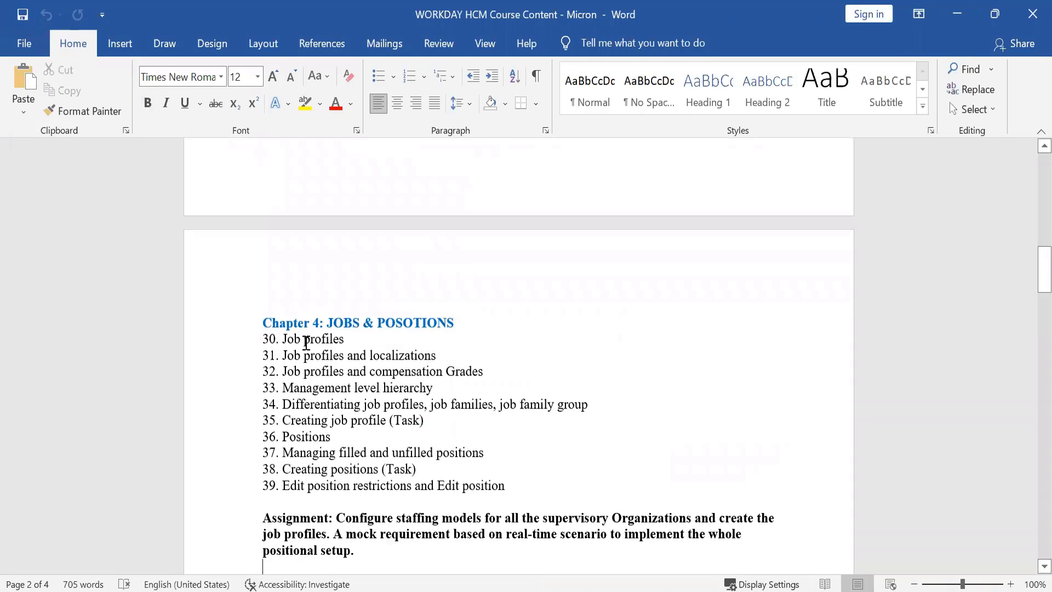
double_click(306, 341)
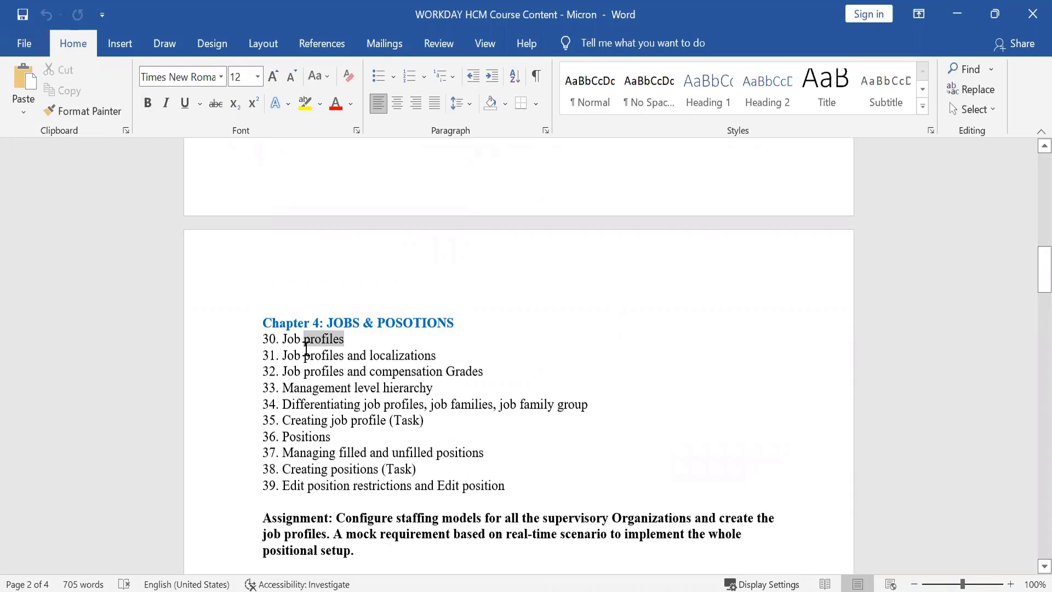
triple_click(306, 355)
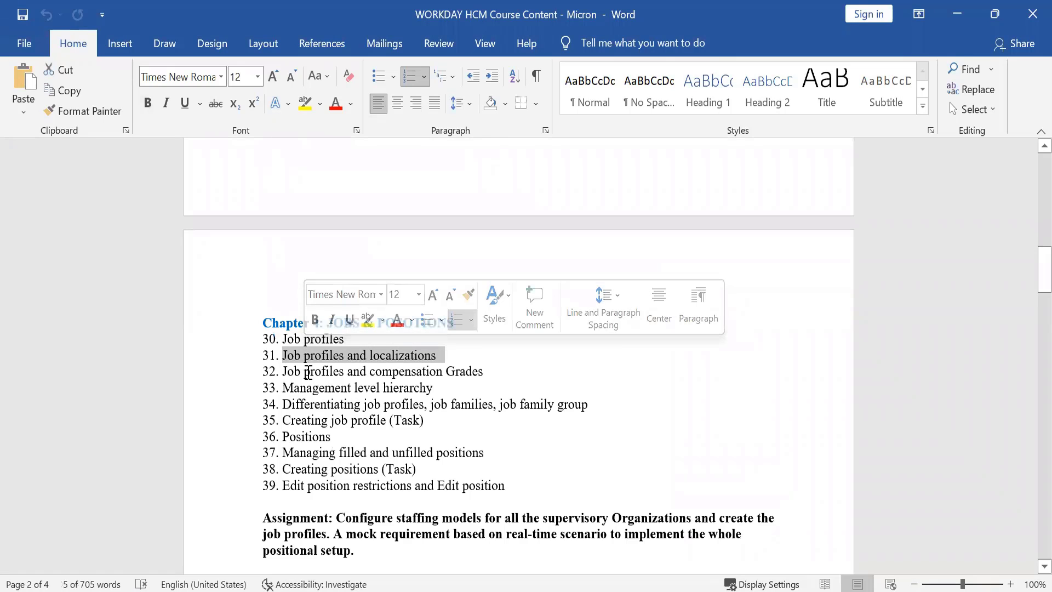
triple_click(308, 372)
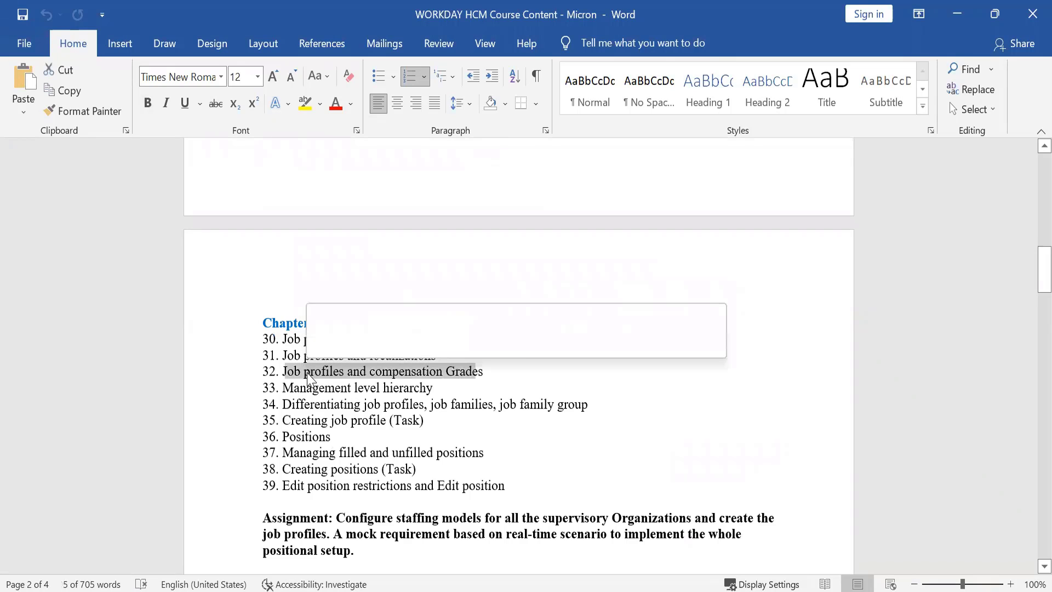
click(375, 372)
drag(375, 372, 480, 376)
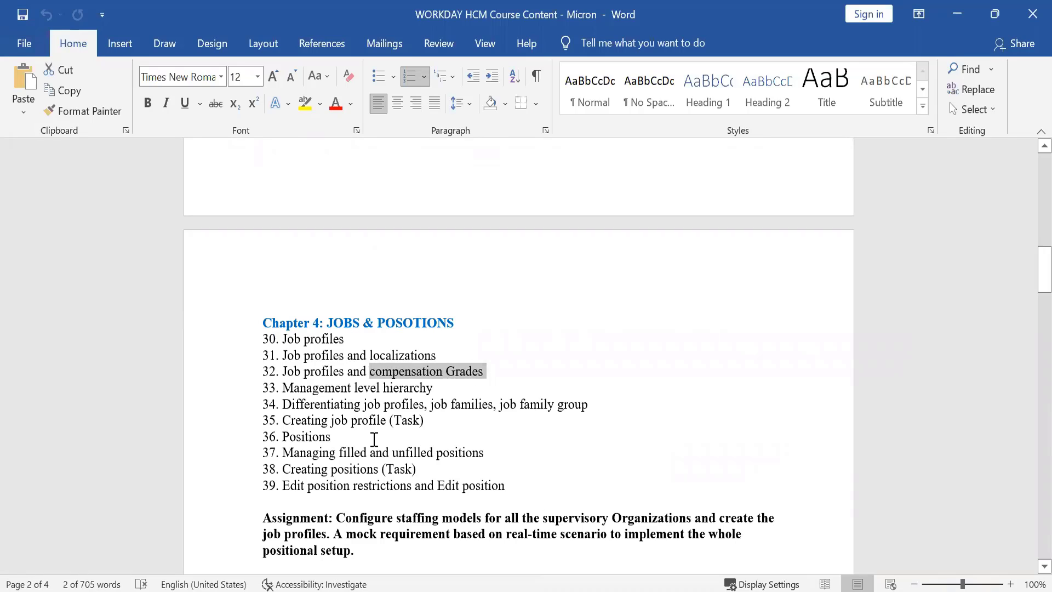
Step: Highlight items 33–37: management level hierarchy, job profiles and families, and filled/unfilled positions
triple_click(290, 393)
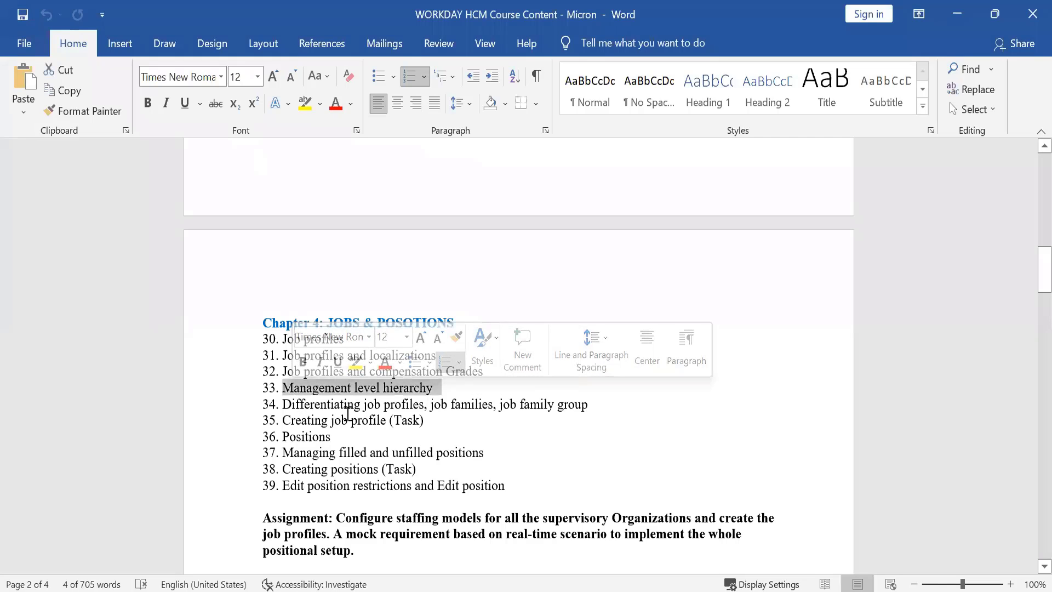
drag(362, 408, 589, 408)
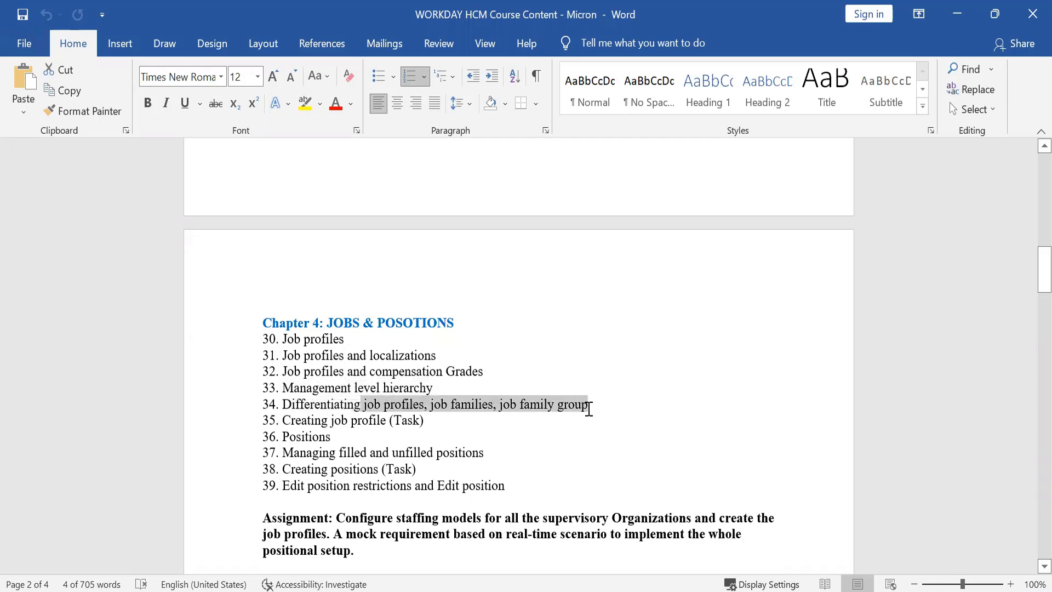
double_click(459, 433)
drag(299, 419, 430, 419)
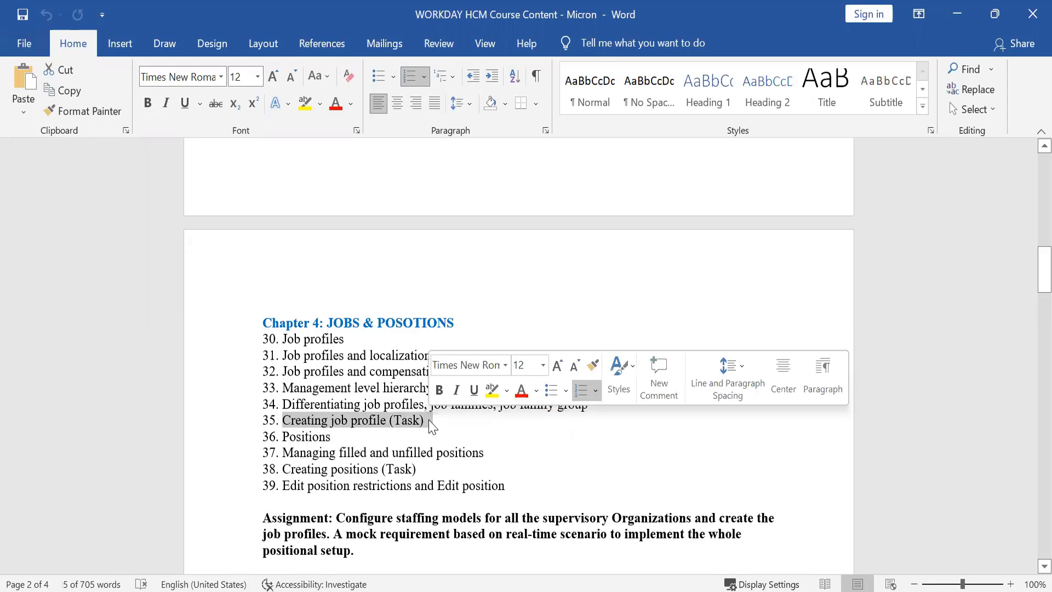
double_click(294, 436)
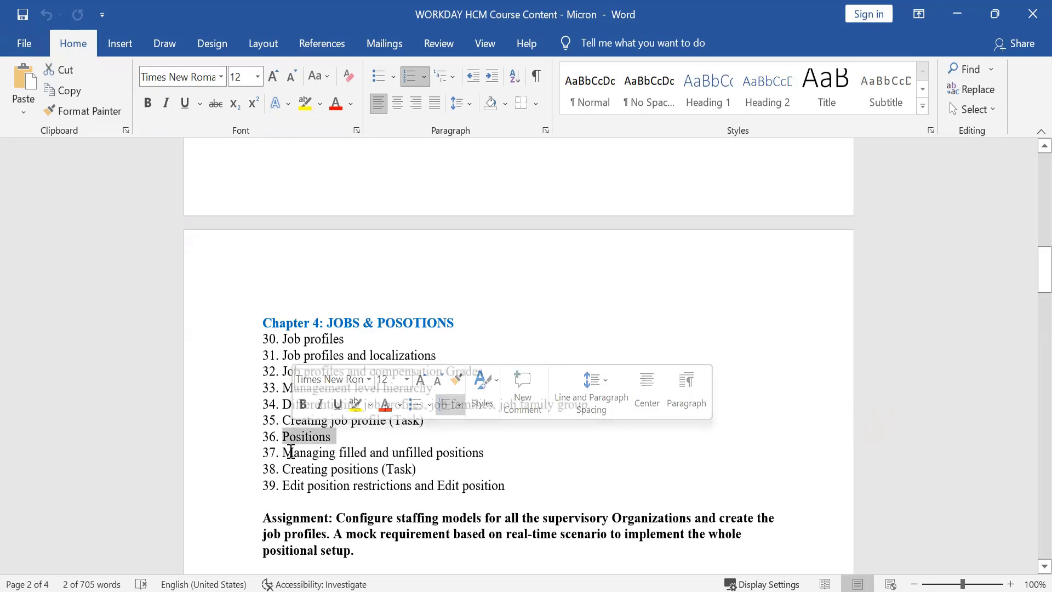
drag(284, 452, 320, 461)
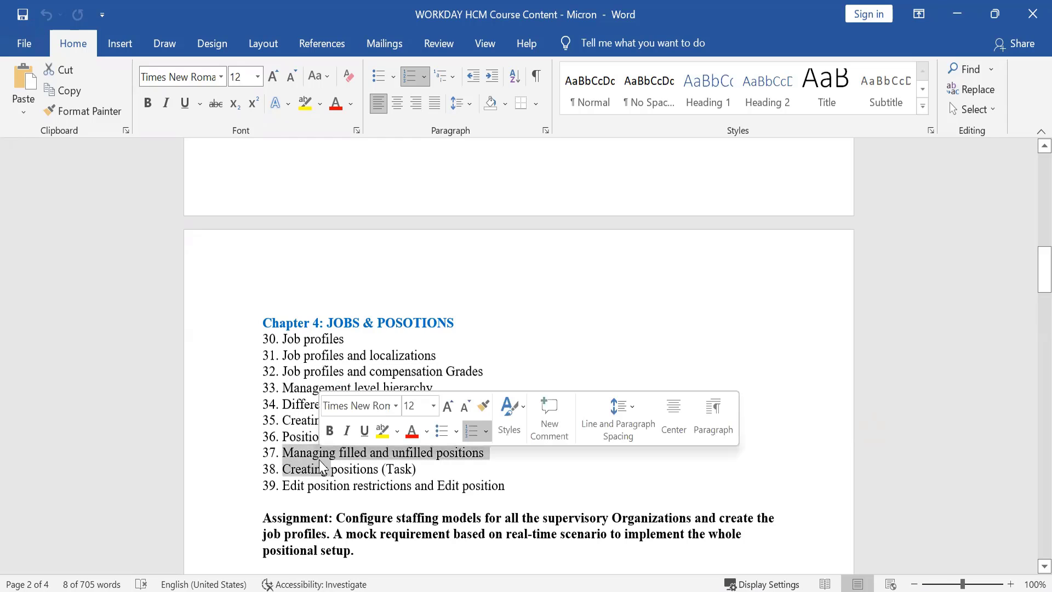
double_click(425, 455)
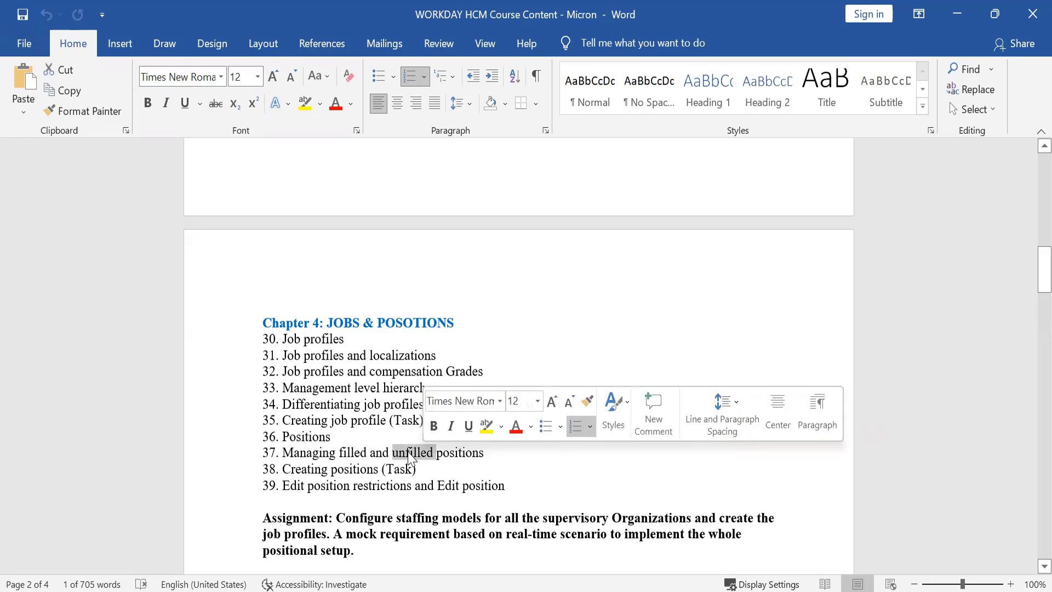
click(409, 453)
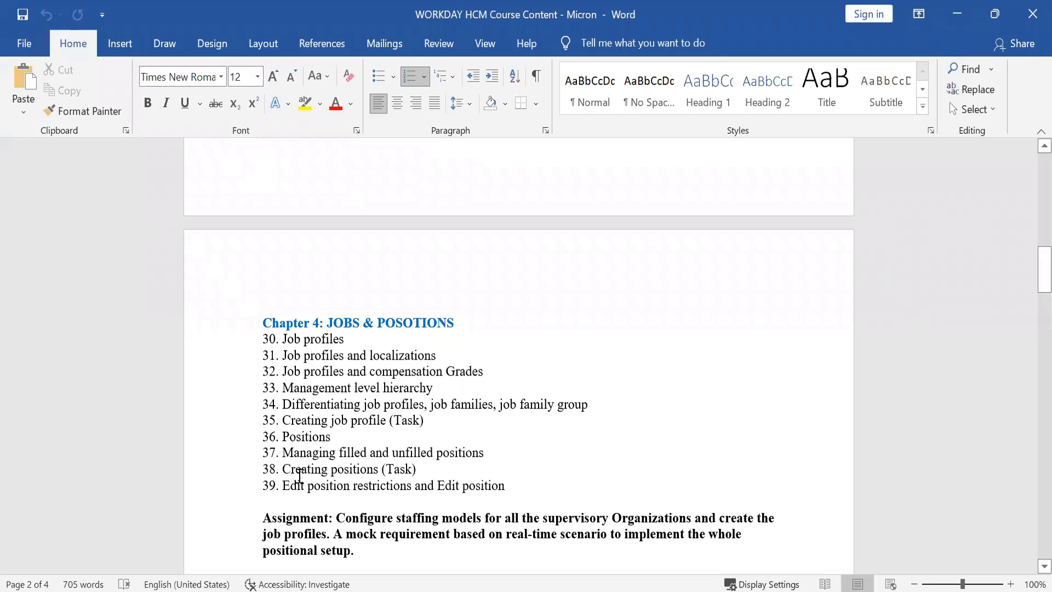
Step: Highlight items 38–39, Creating positions and Edit position restrictions, then scroll down to Chapter 7
drag(299, 475, 383, 470)
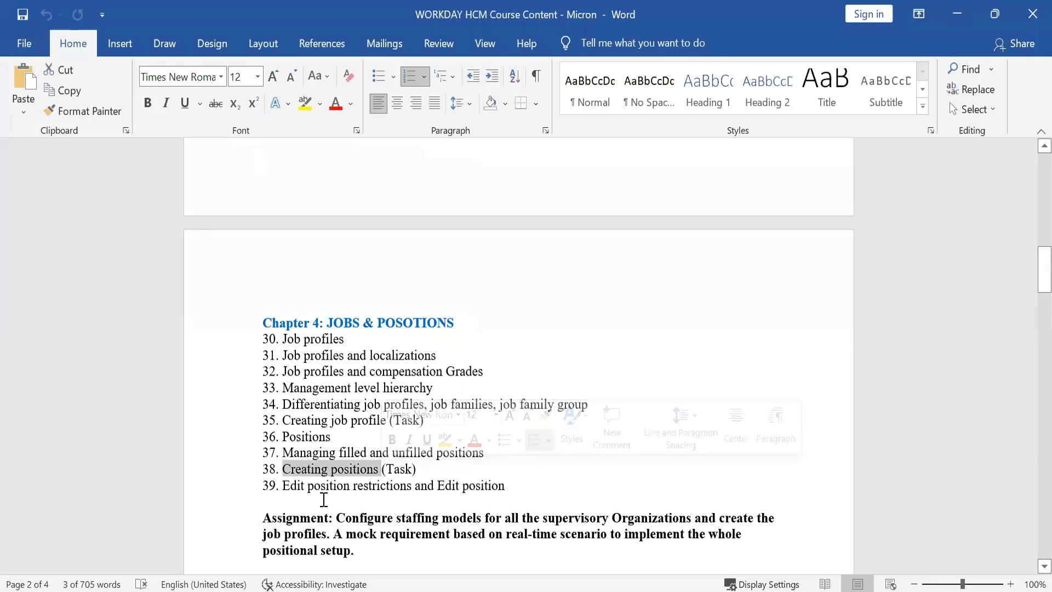
drag(298, 486, 391, 489)
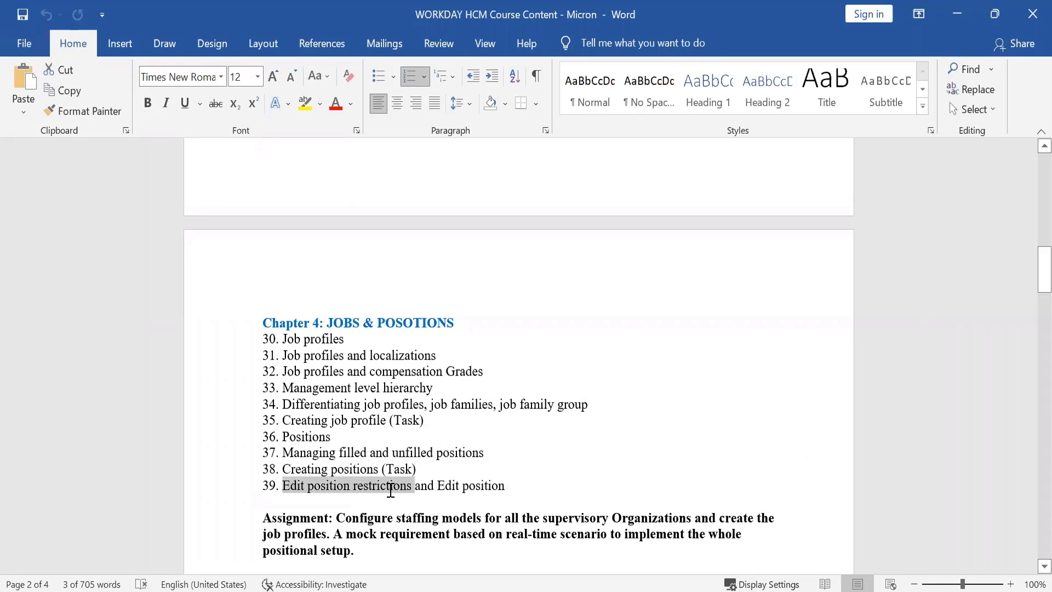
double_click(452, 489)
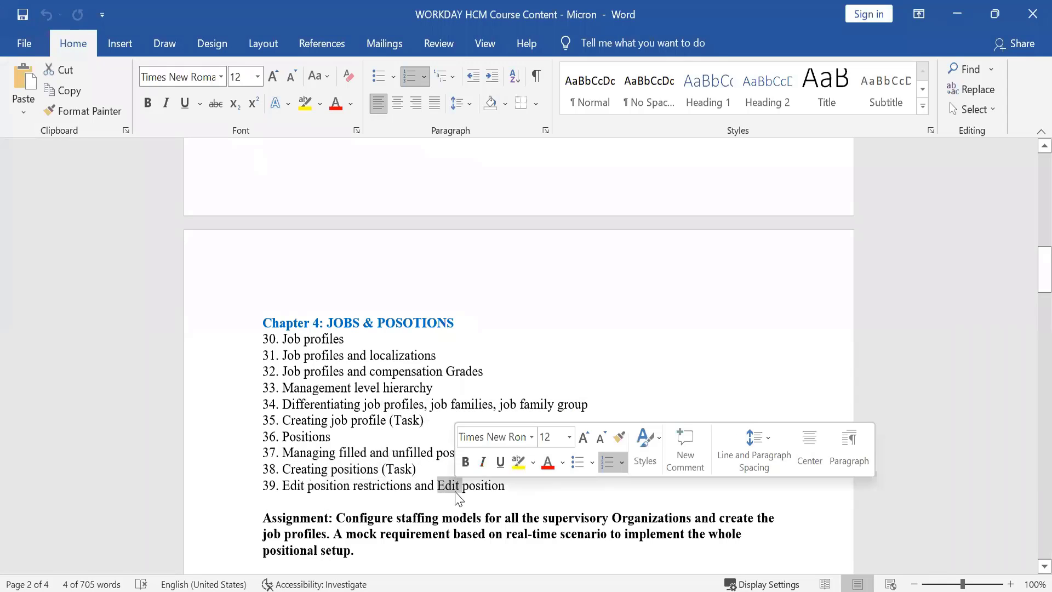
click(413, 485)
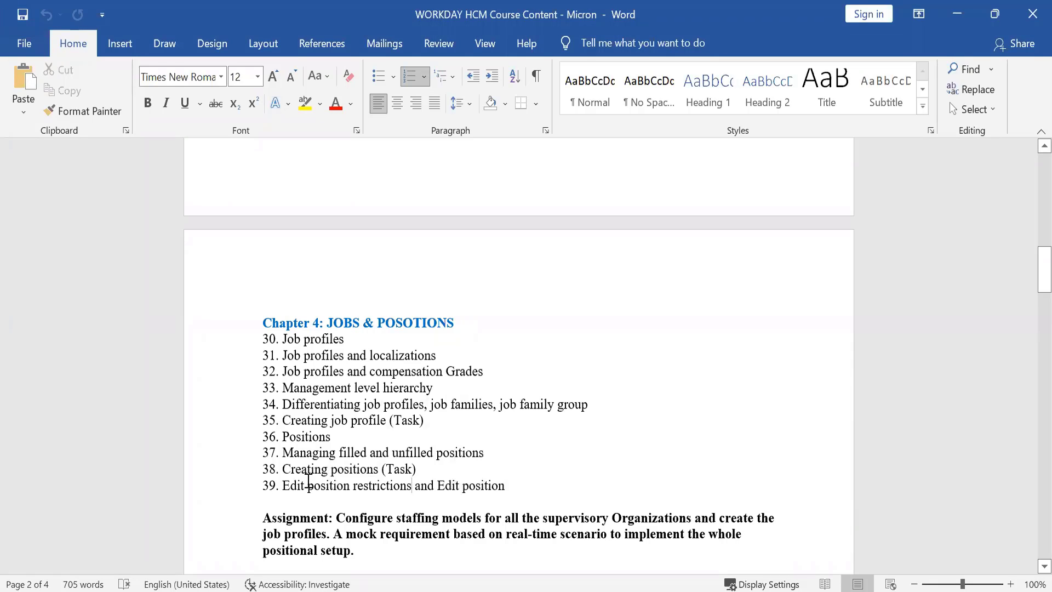
drag(282, 485, 355, 482)
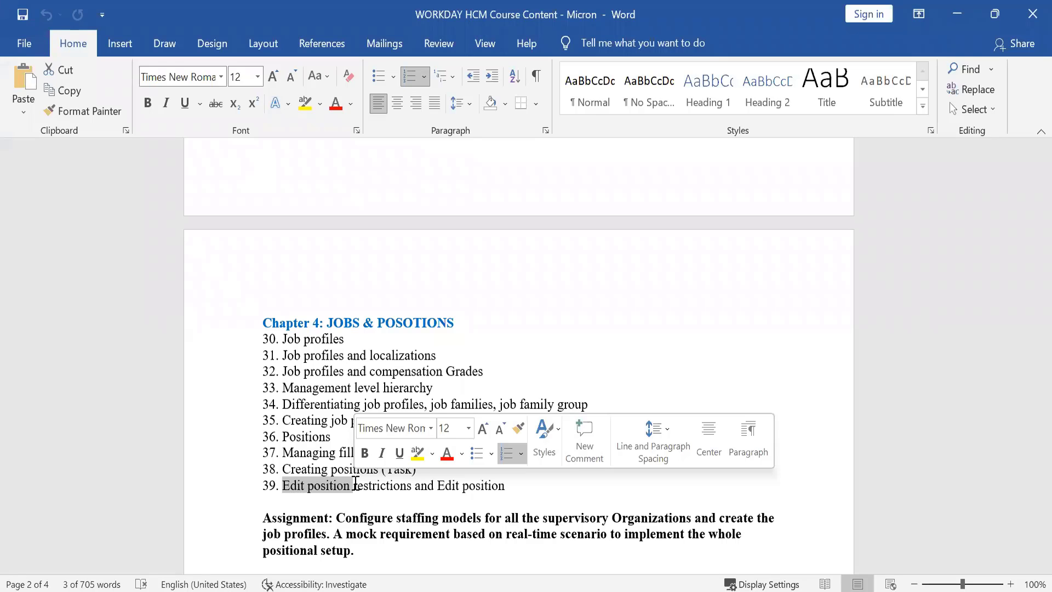
click(355, 483)
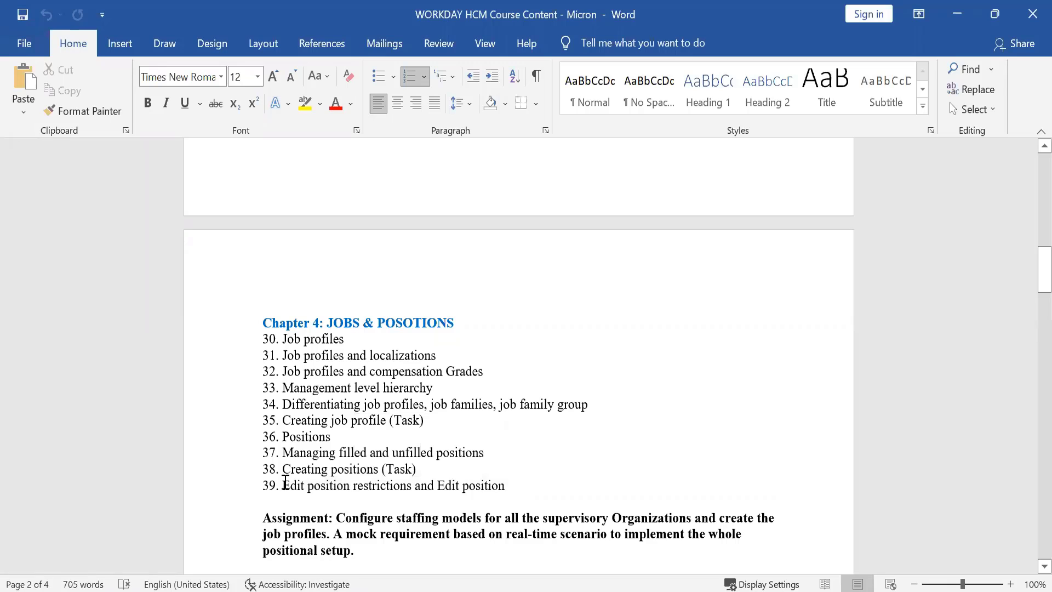
drag(286, 482, 323, 496)
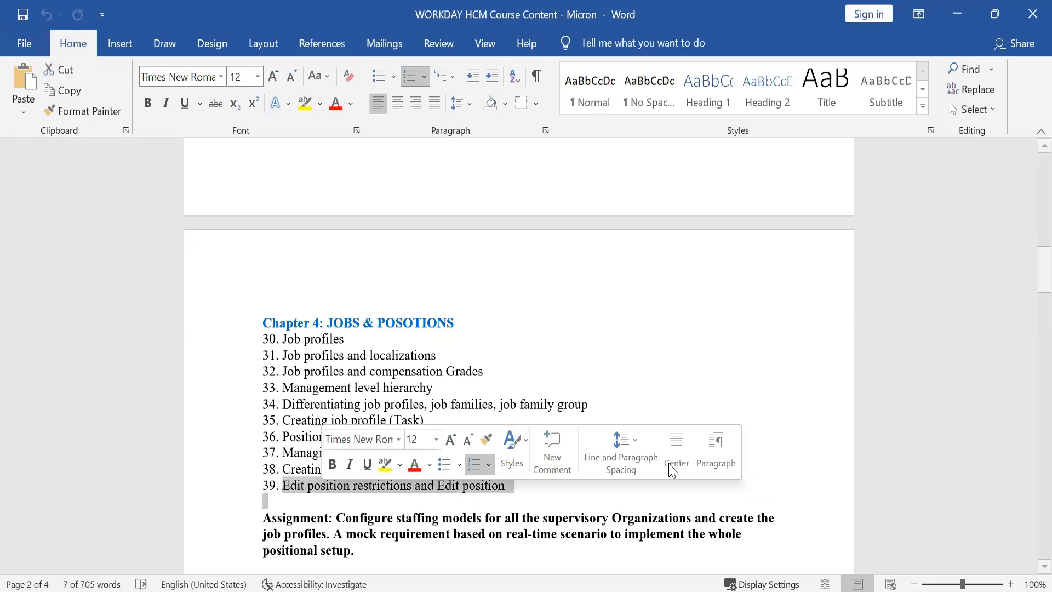
drag(1043, 269, 1028, 328)
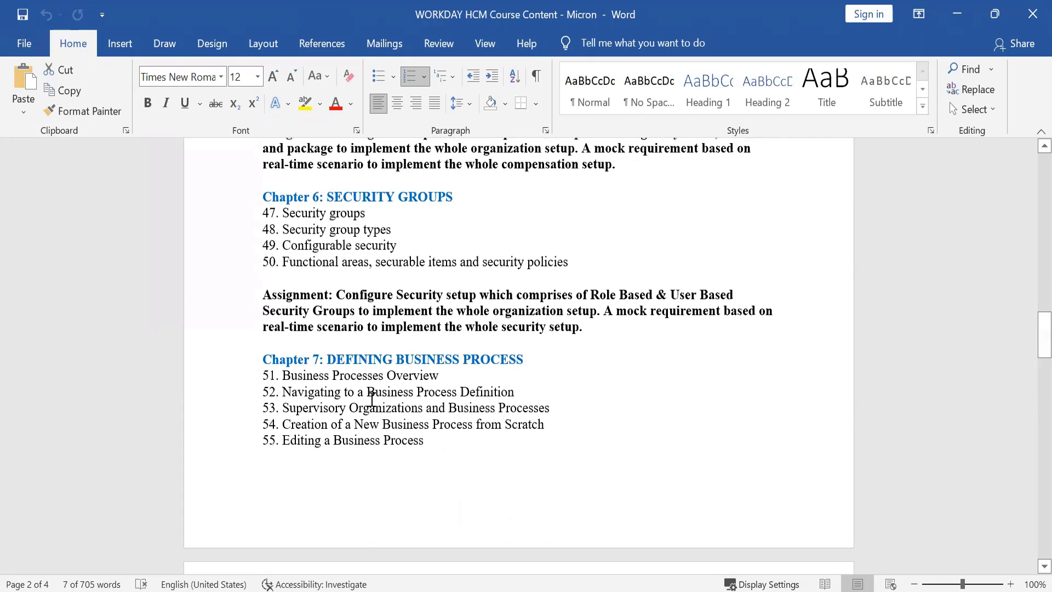
drag(336, 377, 383, 440)
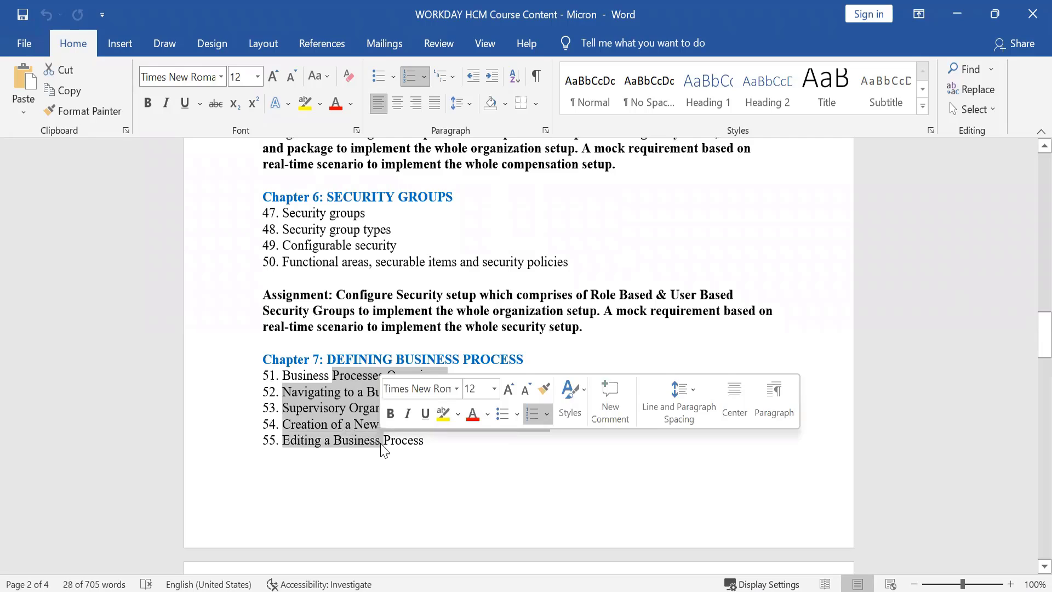
click(379, 324)
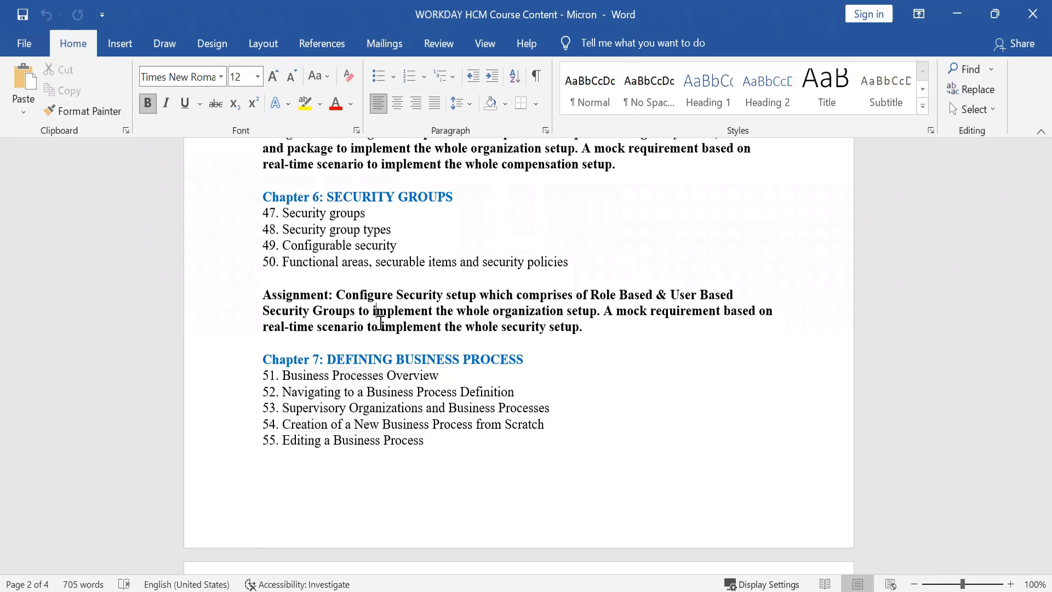
key(Up)
key(Up)
key(Up)
key(Up)
key(Up)
key(Up)
key(Up)
key(Up)
key(Up)
key(Up)
key(Up)
key(Up)
key(Up)
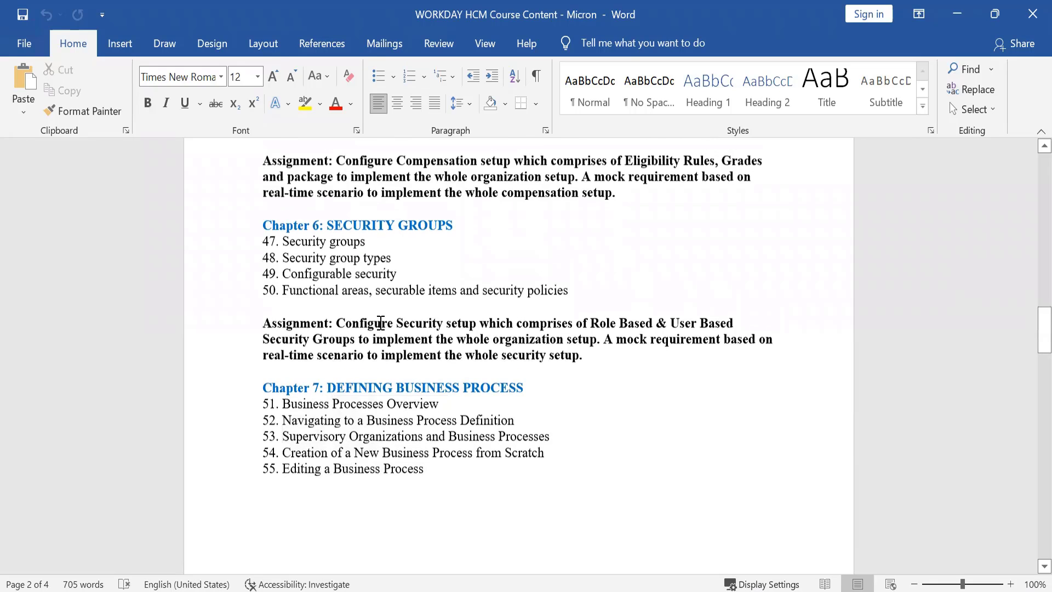
key(Up)
key(Up)
key(Up)
key(Up)
key(Up)
key(Up)
key(Up)
key(Up)
key(Up)
key(Up)
key(Up)
key(Up)
key(Up)
key(Up)
key(Up)
key(Up)
key(Up)
key(Up)
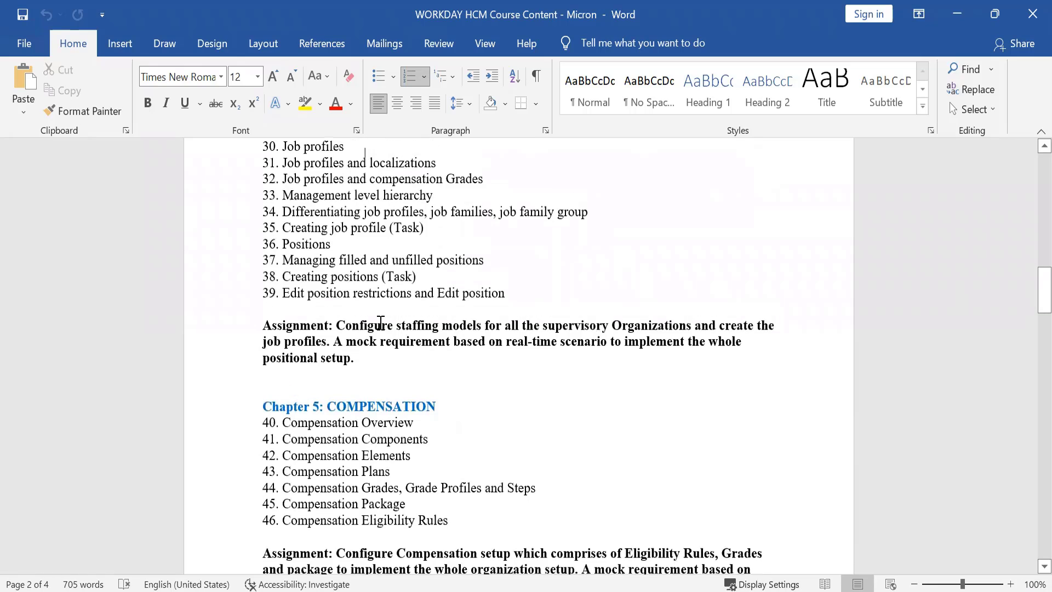
key(Down)
key(Down)
key(Down)
key(Down)
key(Down)
key(Down)
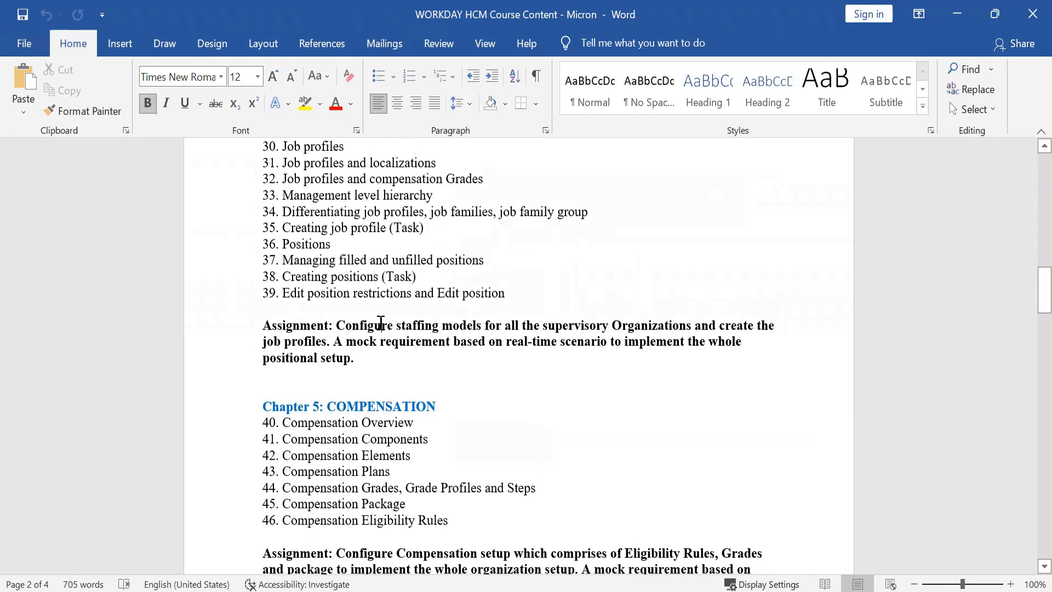
key(Down)
key(Down)
key(Down)
key(Down)
key(Down)
key(Down)
key(Down)
key(Down)
key(Down)
key(Up)
key(Up)
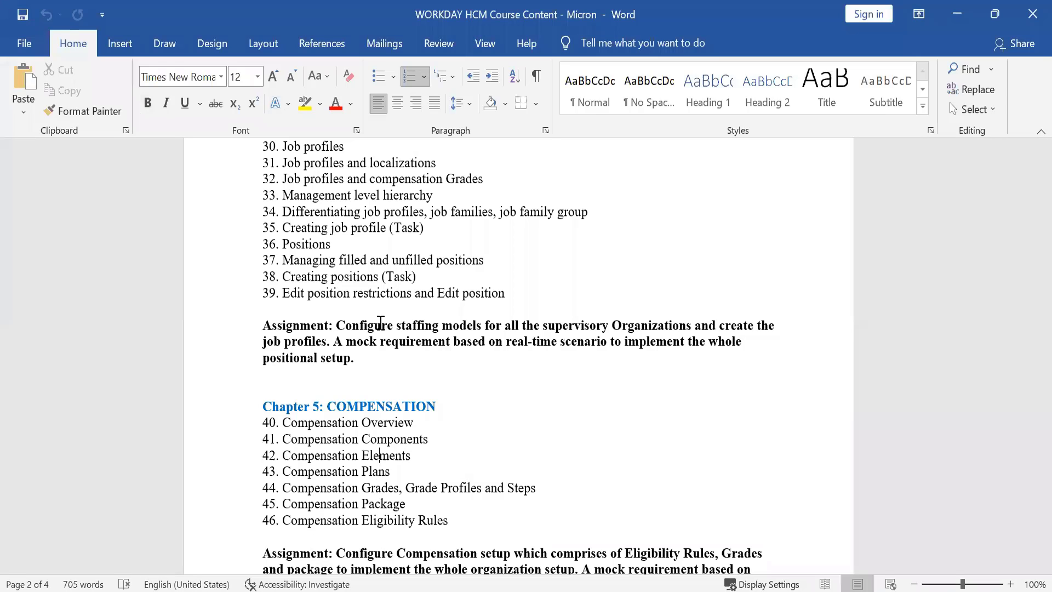
key(Up)
key(Up)
key(Up)
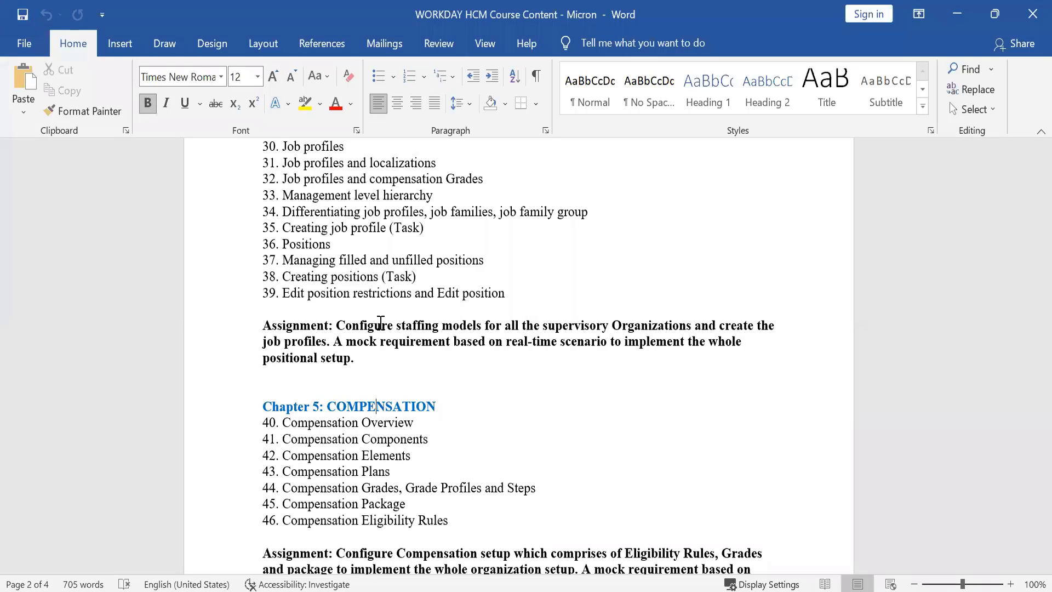